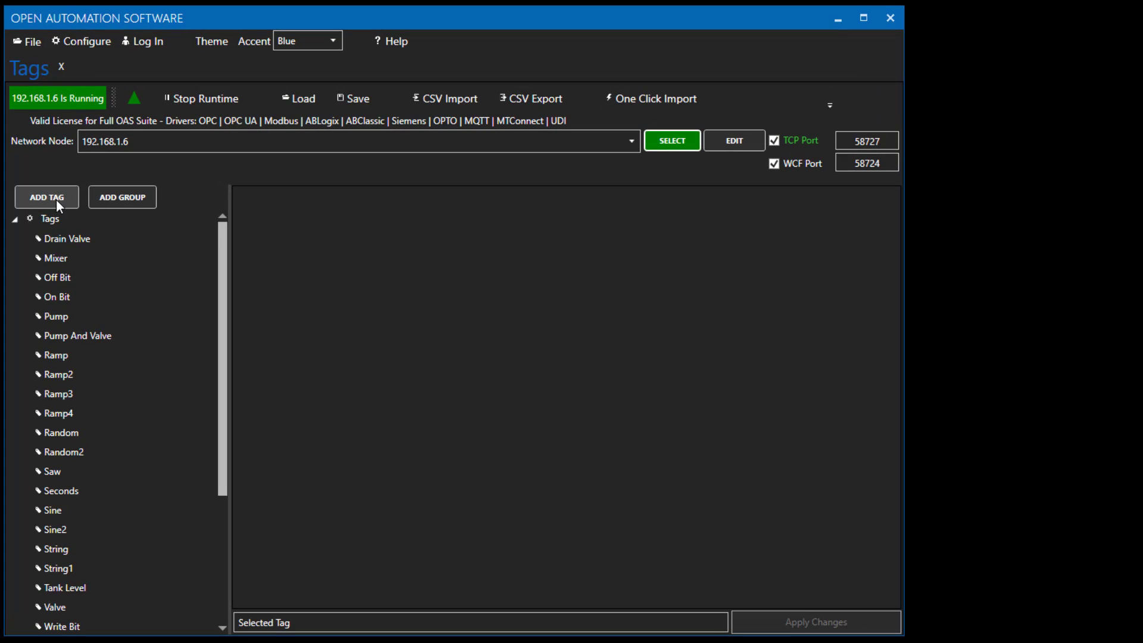
Add a new tag named A at the root of the tag tree.
click(58, 202)
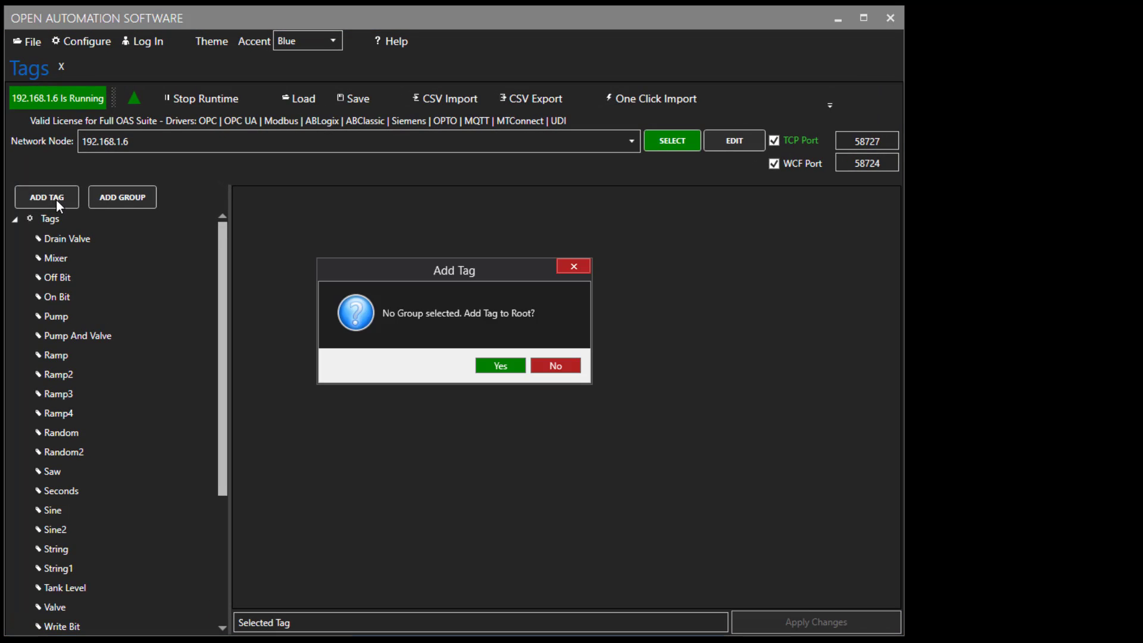
click(491, 363)
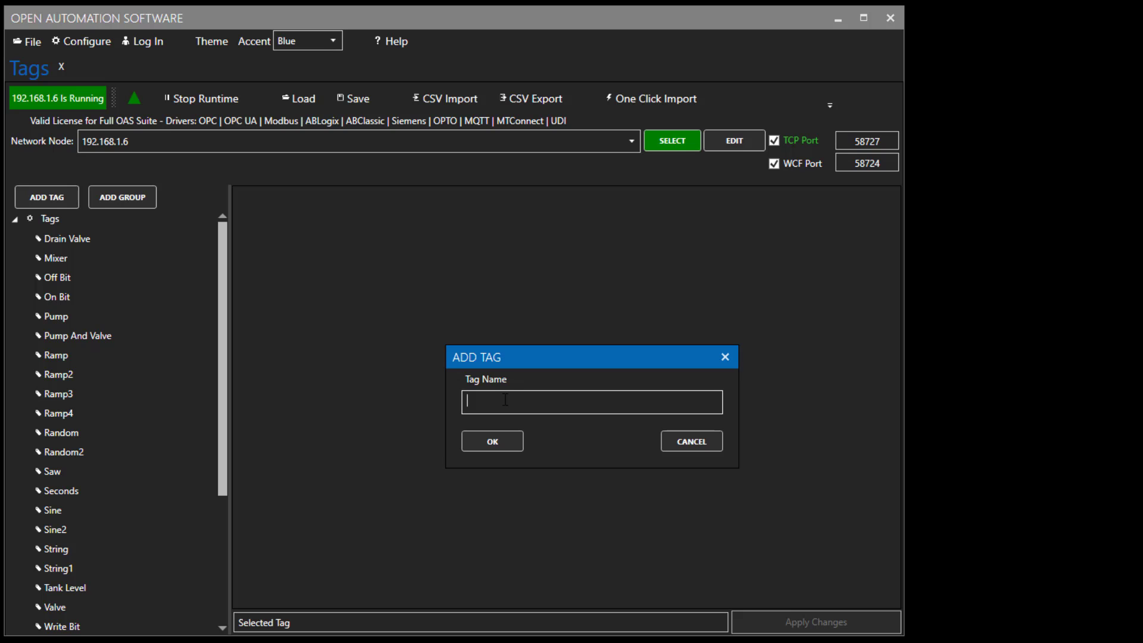
text(A)
click(500, 435)
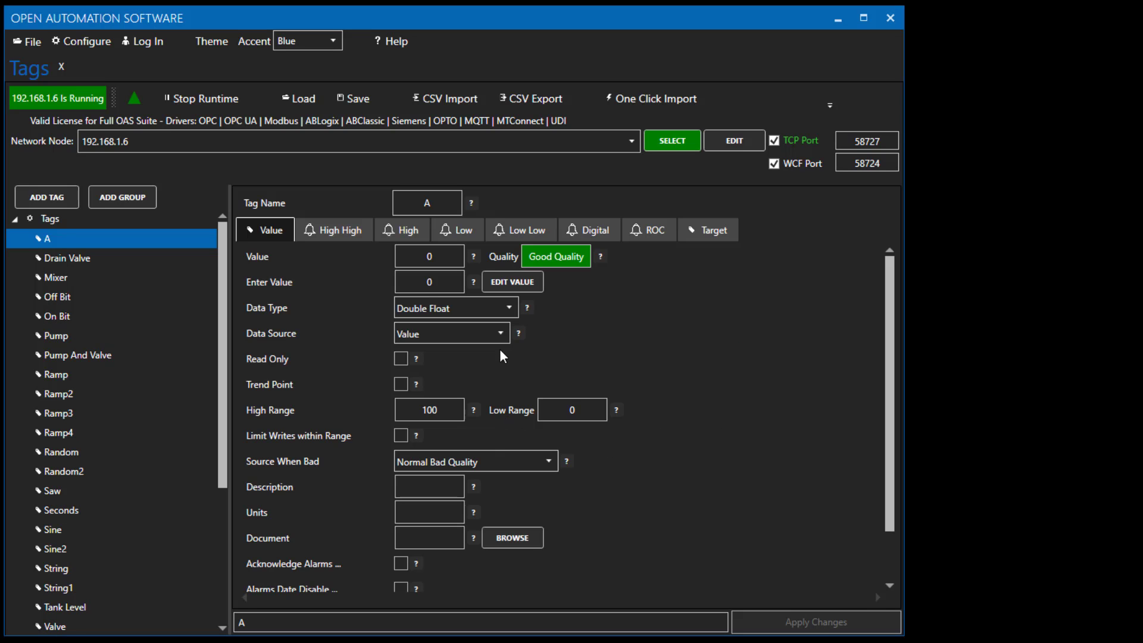
Set tag A's data type to Integer and its data source to Simulation.
click(508, 308)
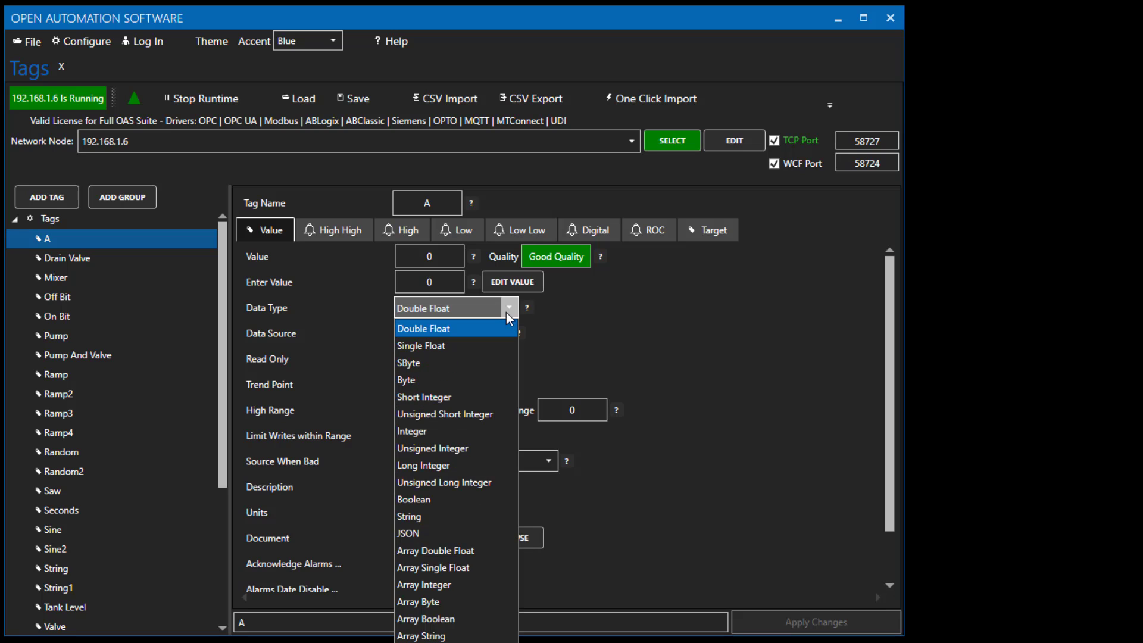
click(449, 431)
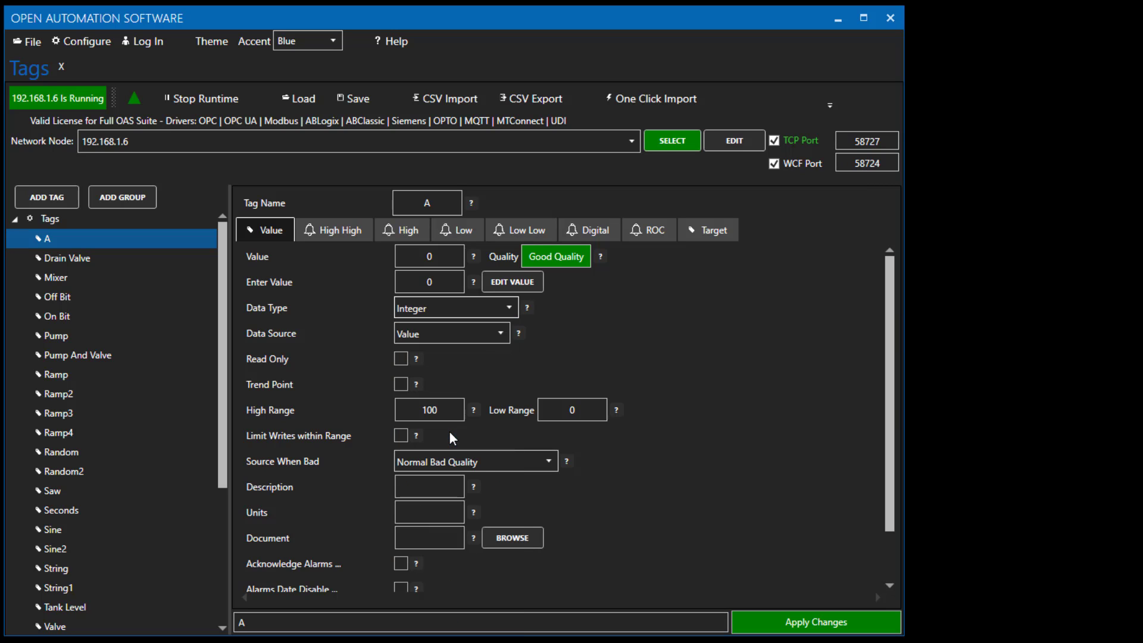
click(499, 334)
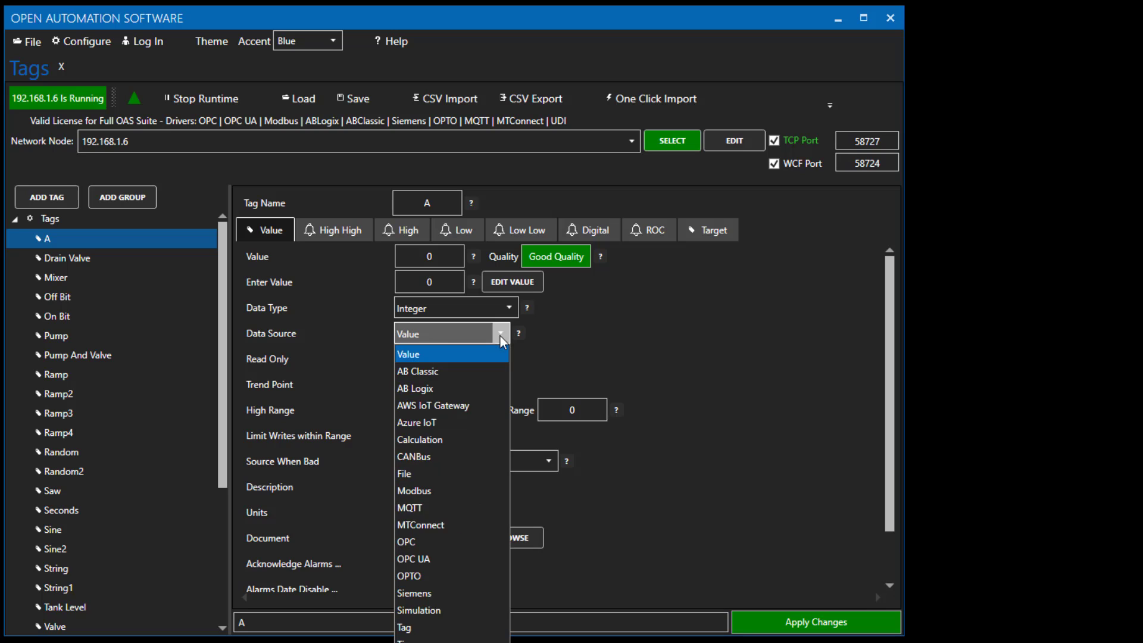
click(419, 608)
Set tag A's simulation rate to .001 seconds and apply the changes.
click(425, 363)
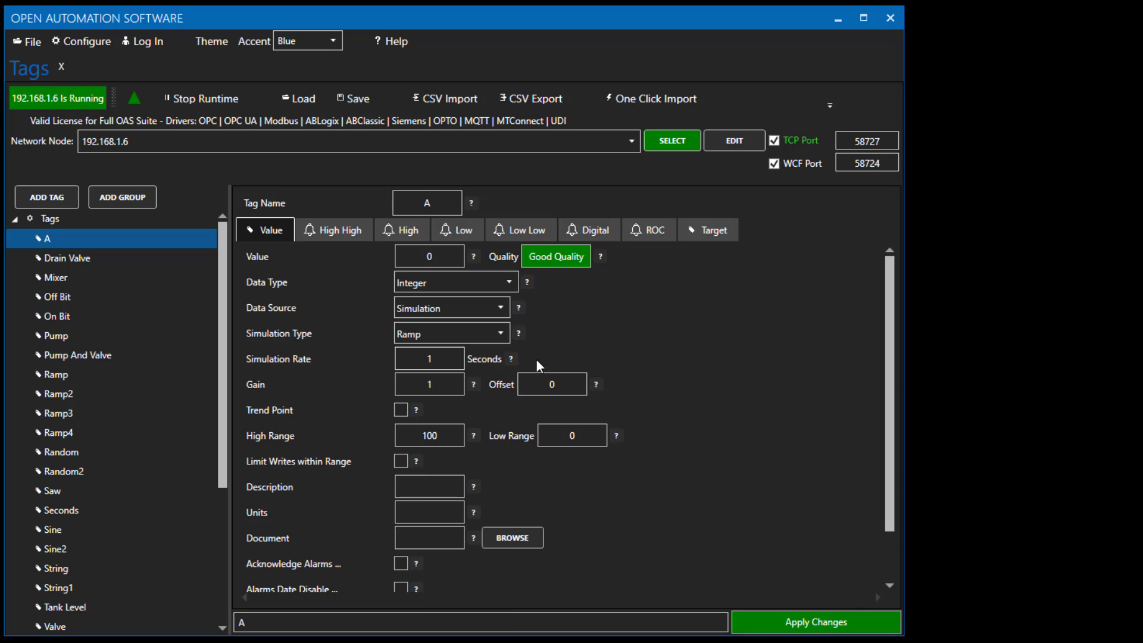
text(.00)
click(776, 623)
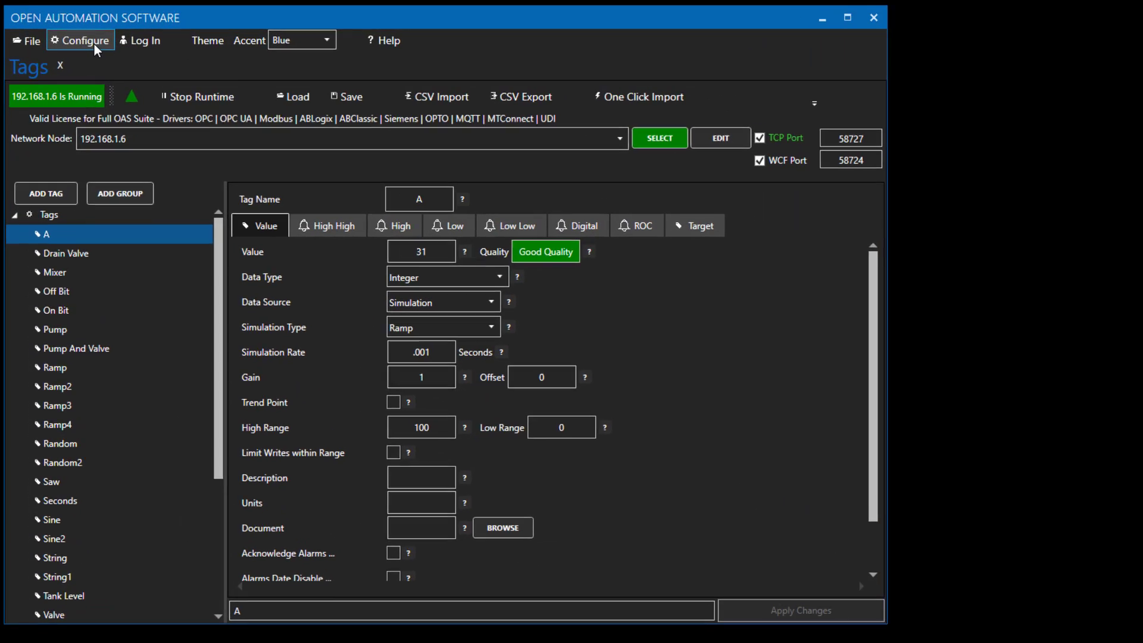
Open Data Logging configuration and create a logging group named test with Data Change Row logging type.
click(90, 44)
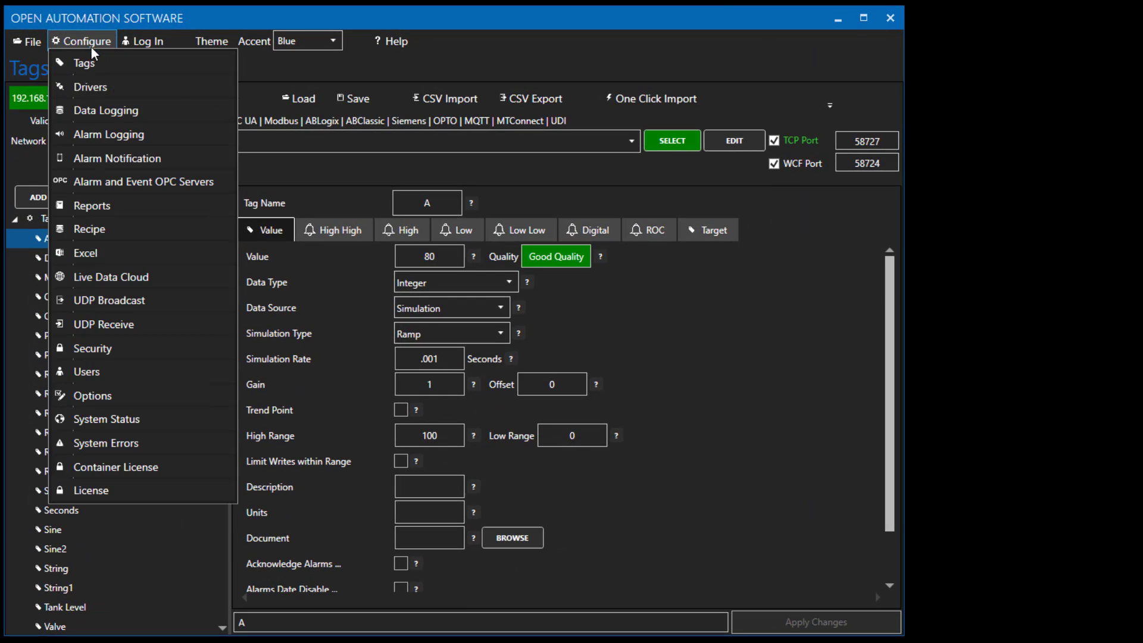
click(83, 109)
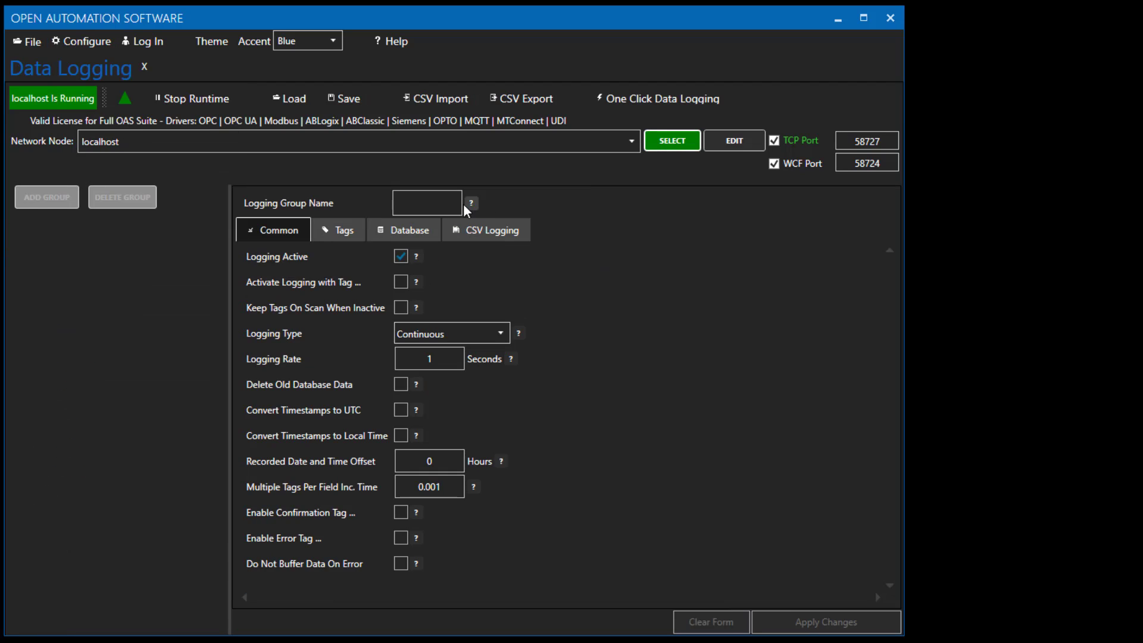
click(459, 203)
text(test)
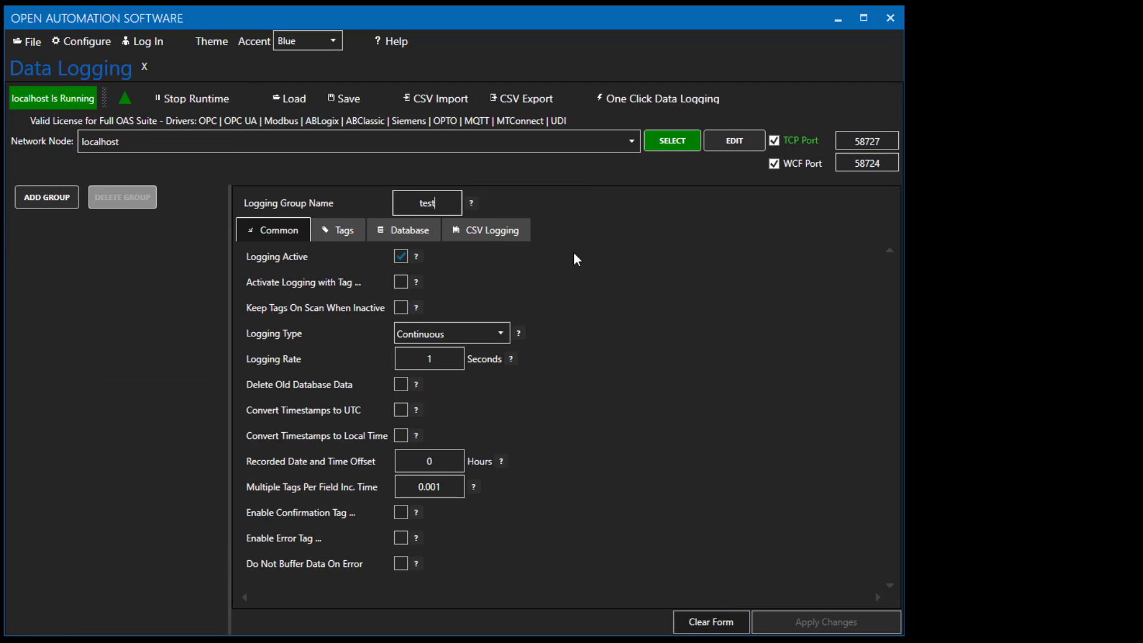
click(429, 333)
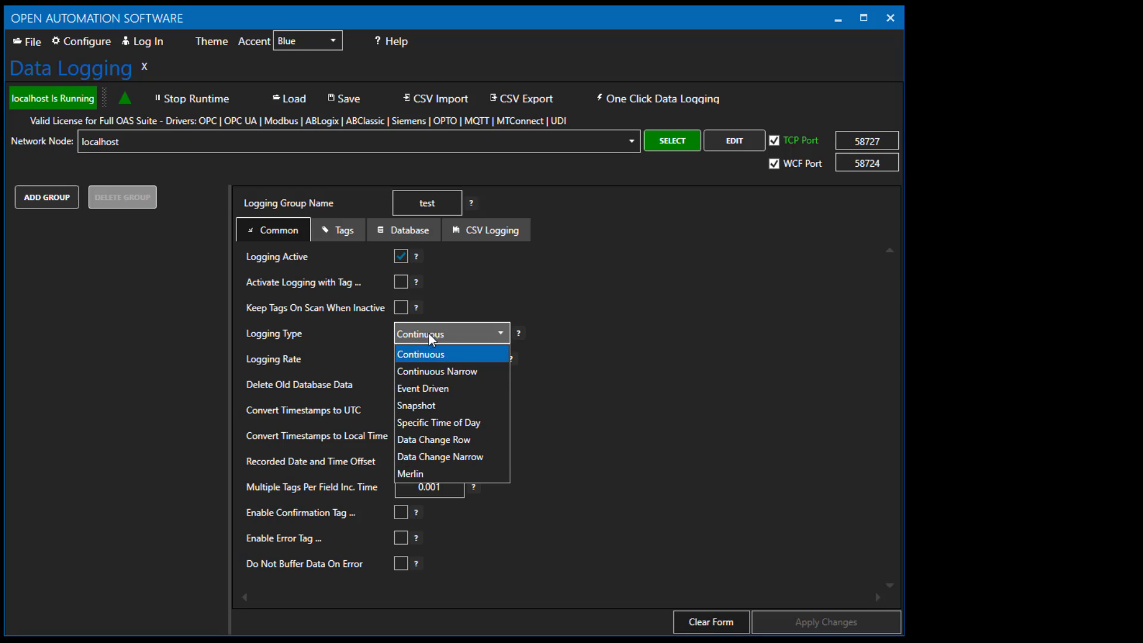
click(428, 442)
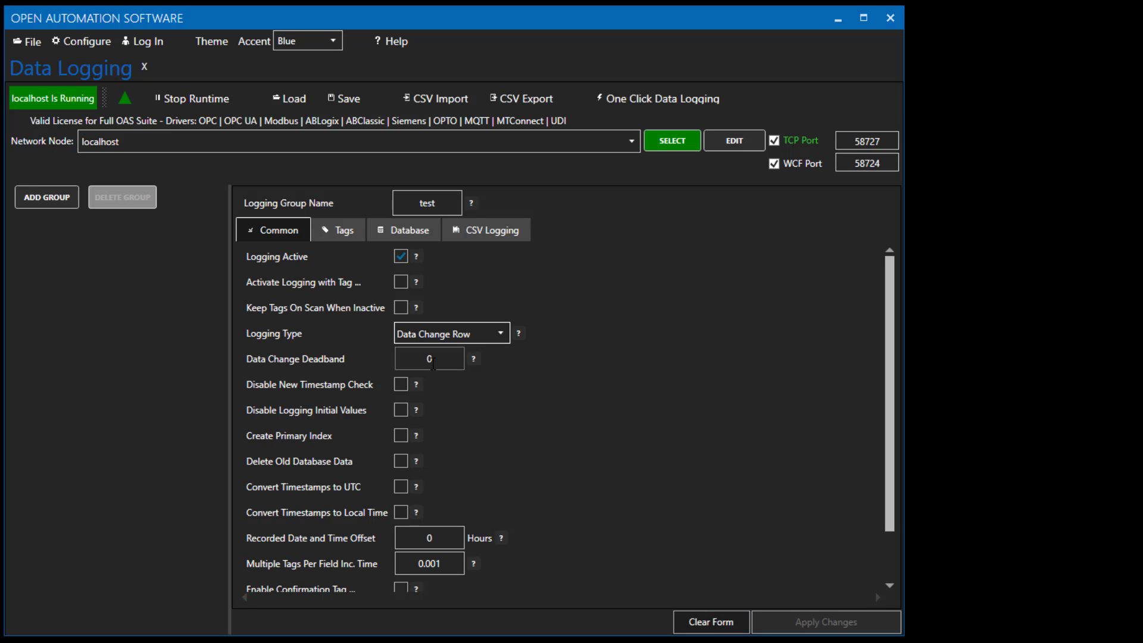
Enable Date and Time High Precision in the logging group's tag settings.
click(343, 231)
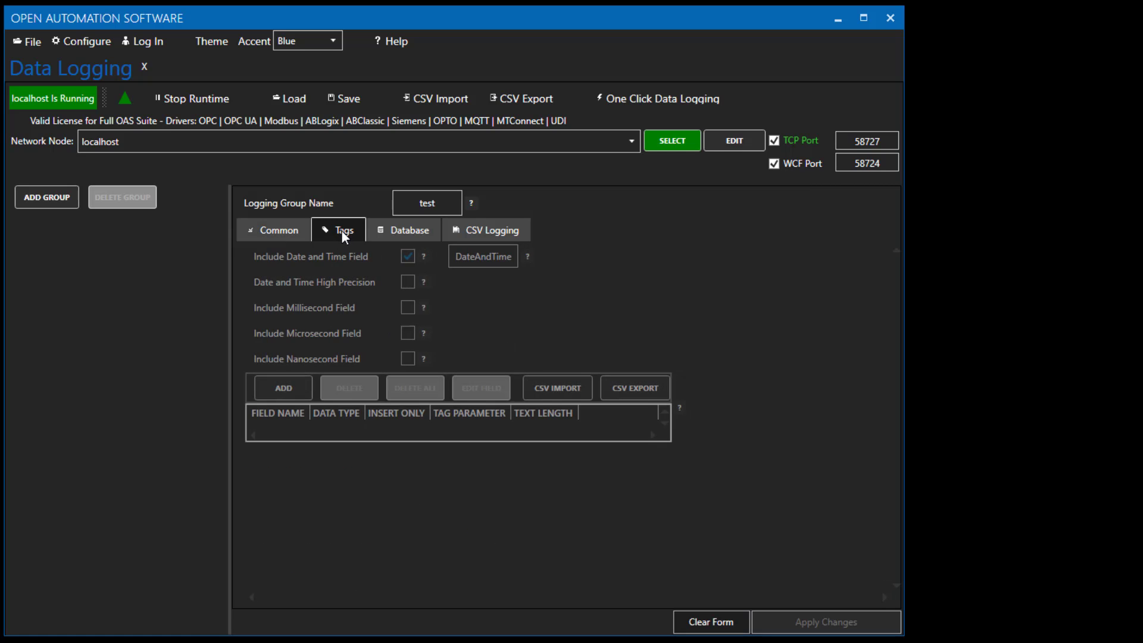
click(401, 282)
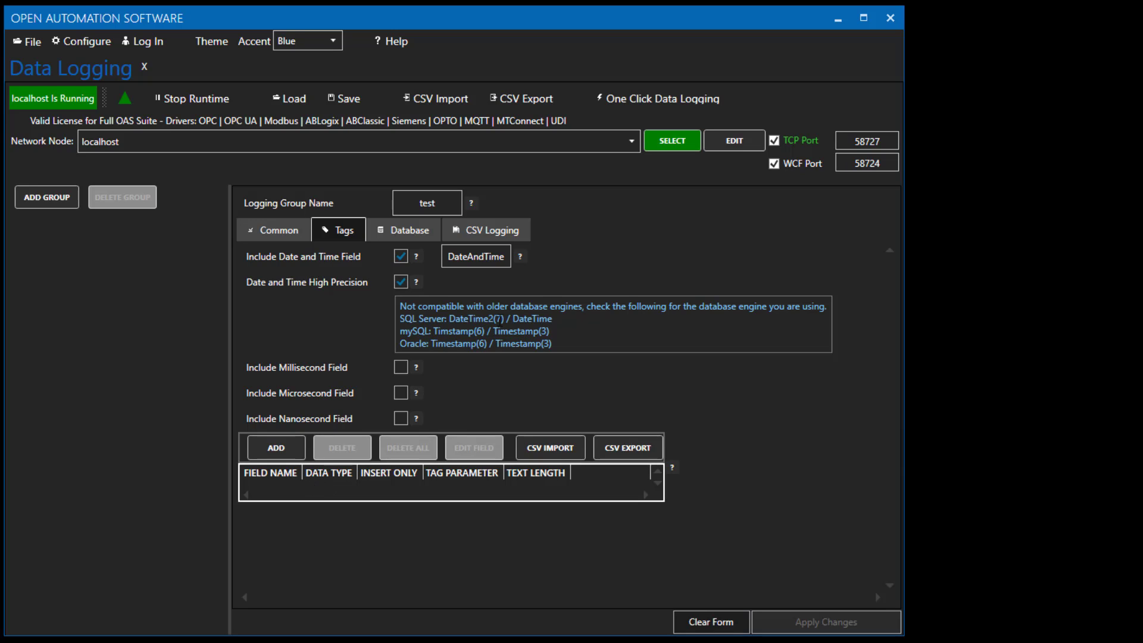
Add a logged tag by browsing network node 192.168.1.6 and choosing tag A's Value.
click(294, 446)
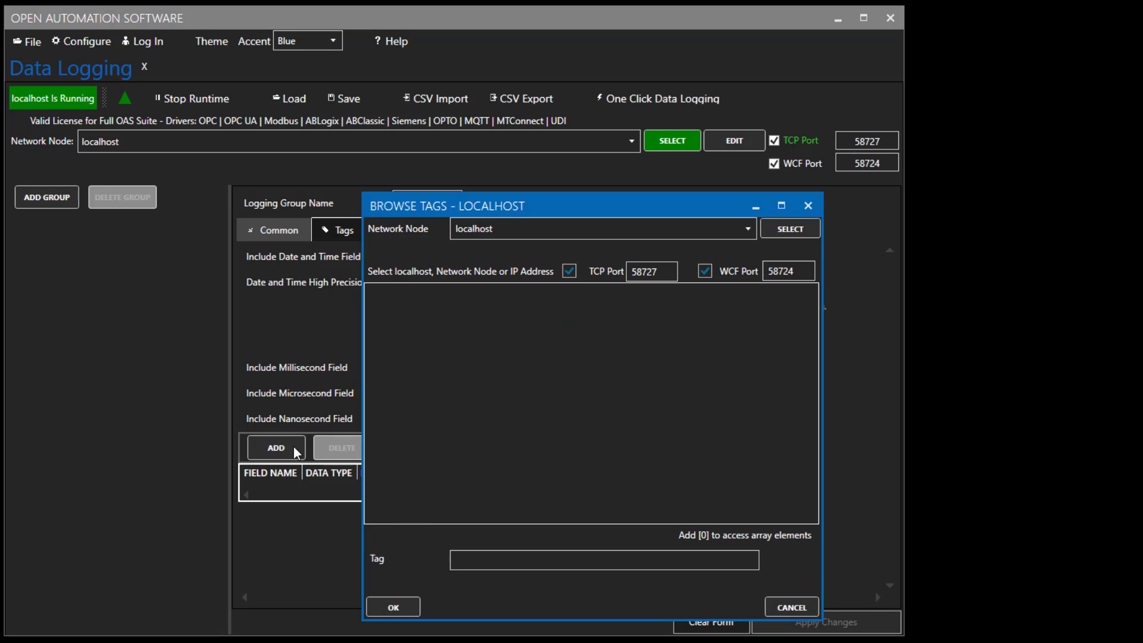
click(748, 229)
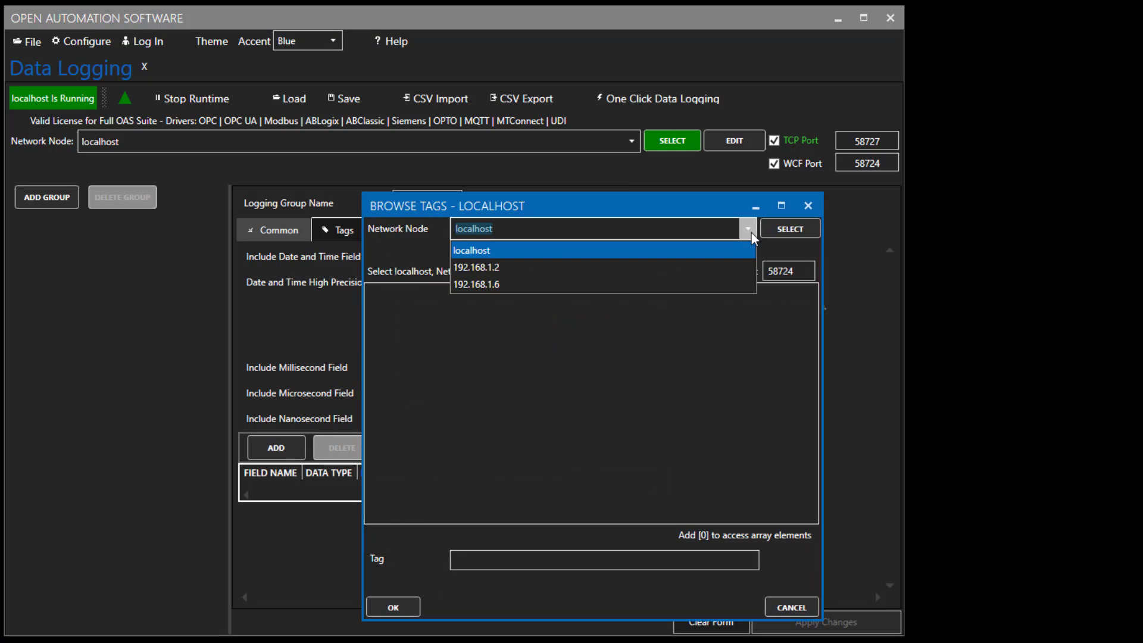
click(495, 283)
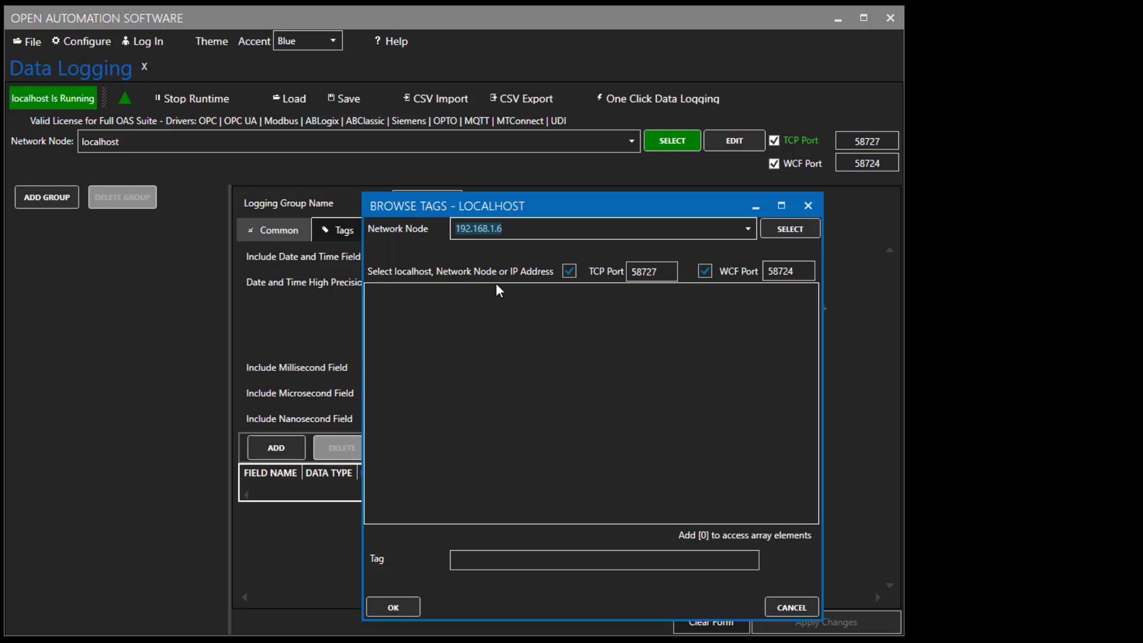
click(776, 230)
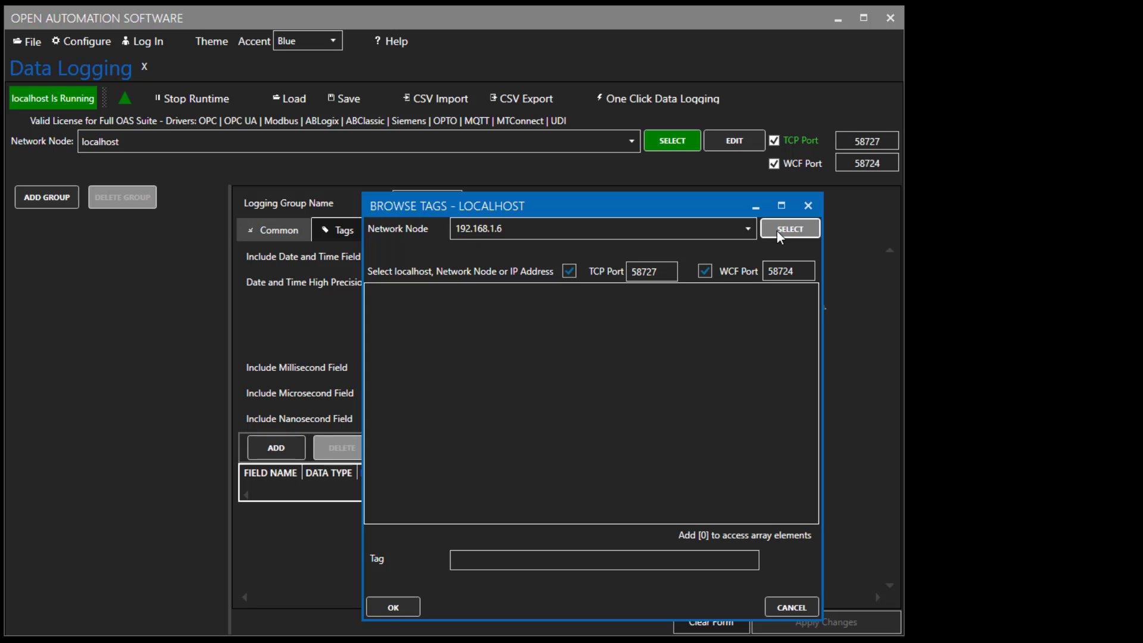
double_click(413, 310)
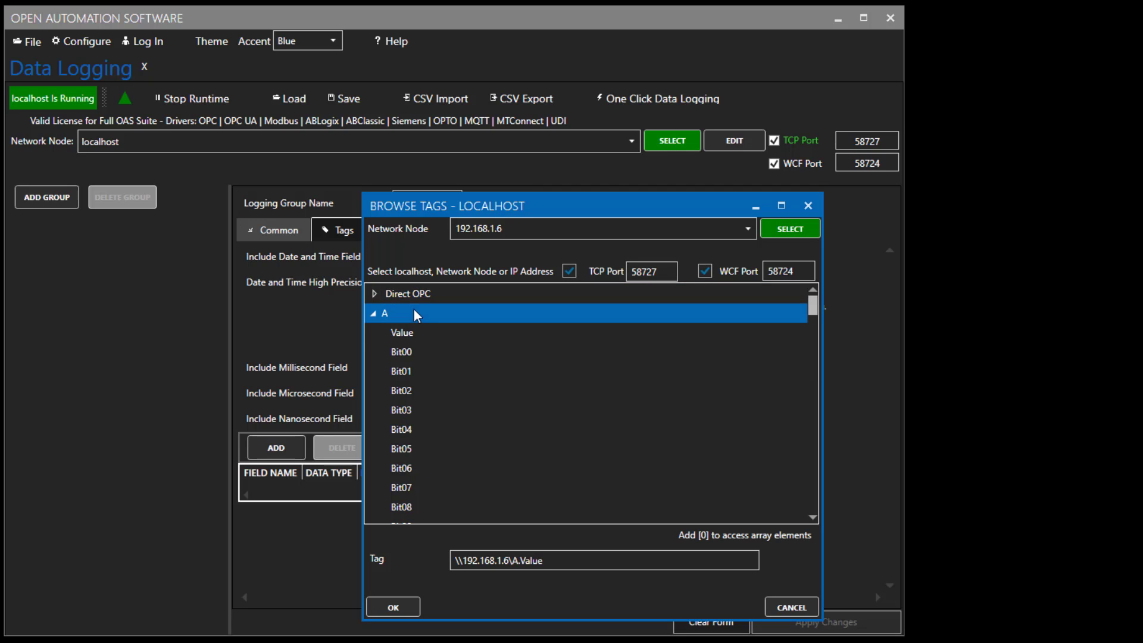
click(388, 608)
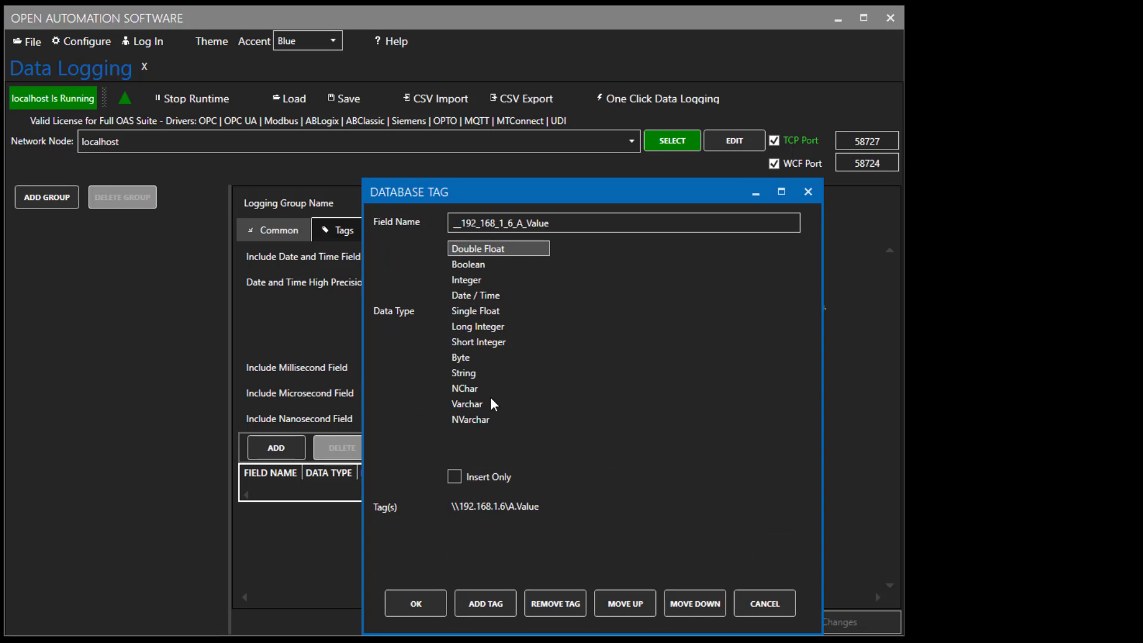
Rename the database field to A_Value, set its data type to Integer, and confirm.
drag(516, 221, 346, 229)
key(BackSpace)
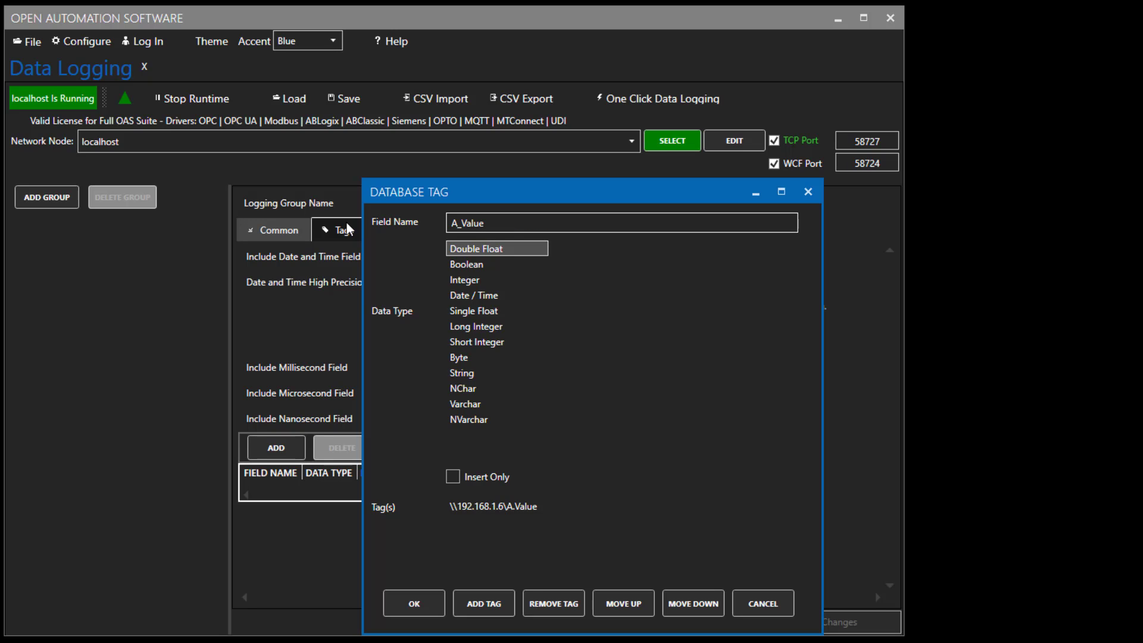
click(461, 280)
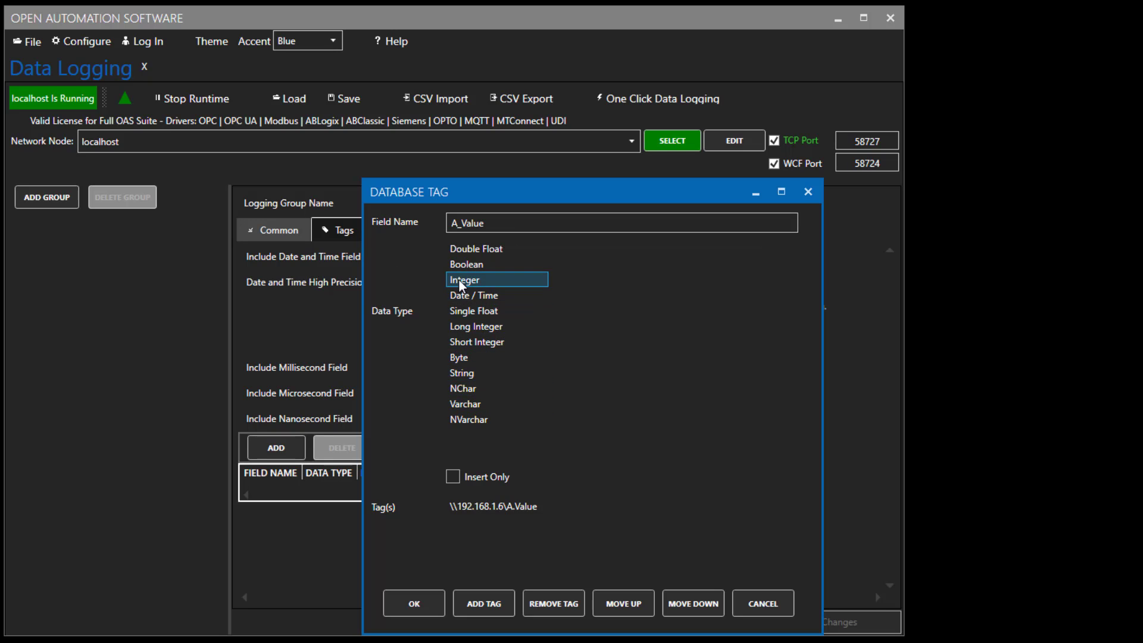
click(421, 598)
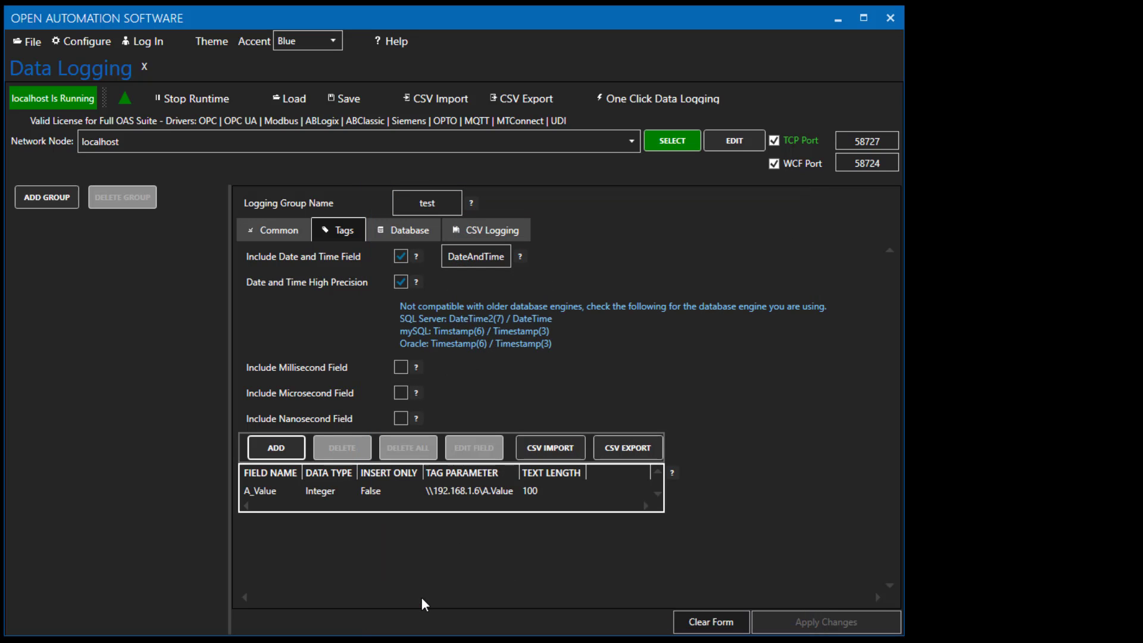
Enable logging to database and set the SQL Server server to MSI\SQLEXPRESS.
click(404, 224)
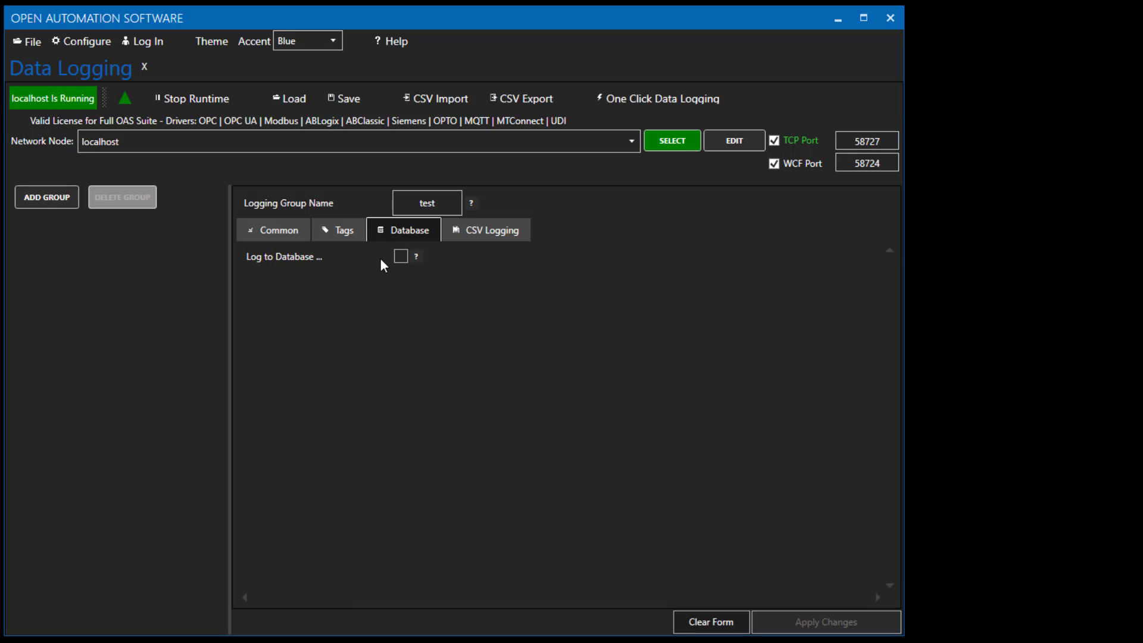
click(401, 256)
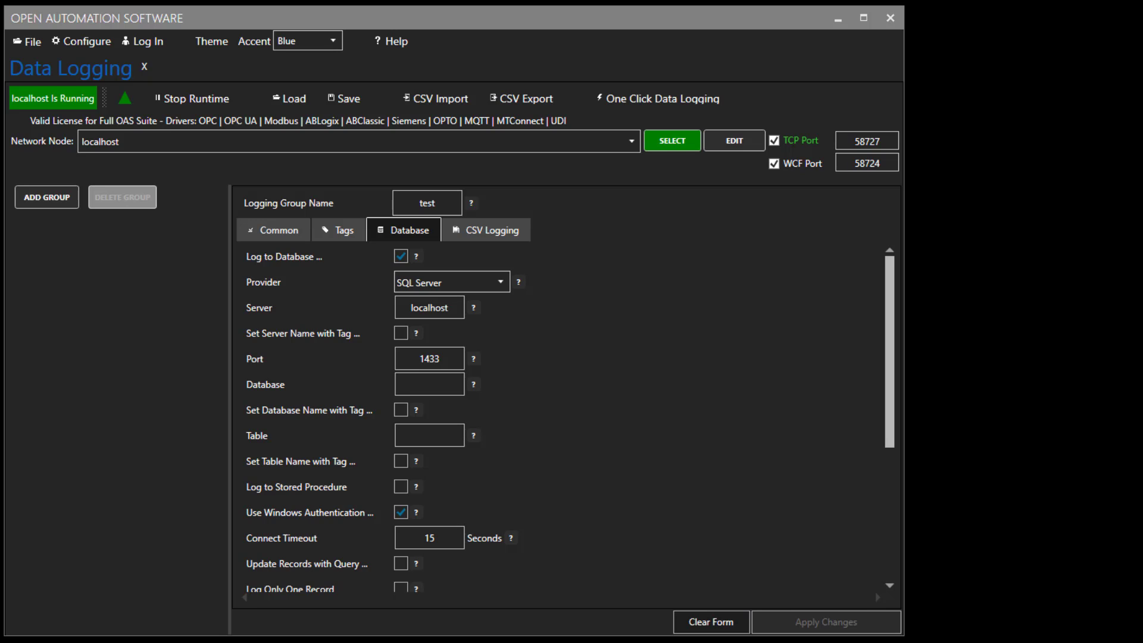
double_click(434, 308)
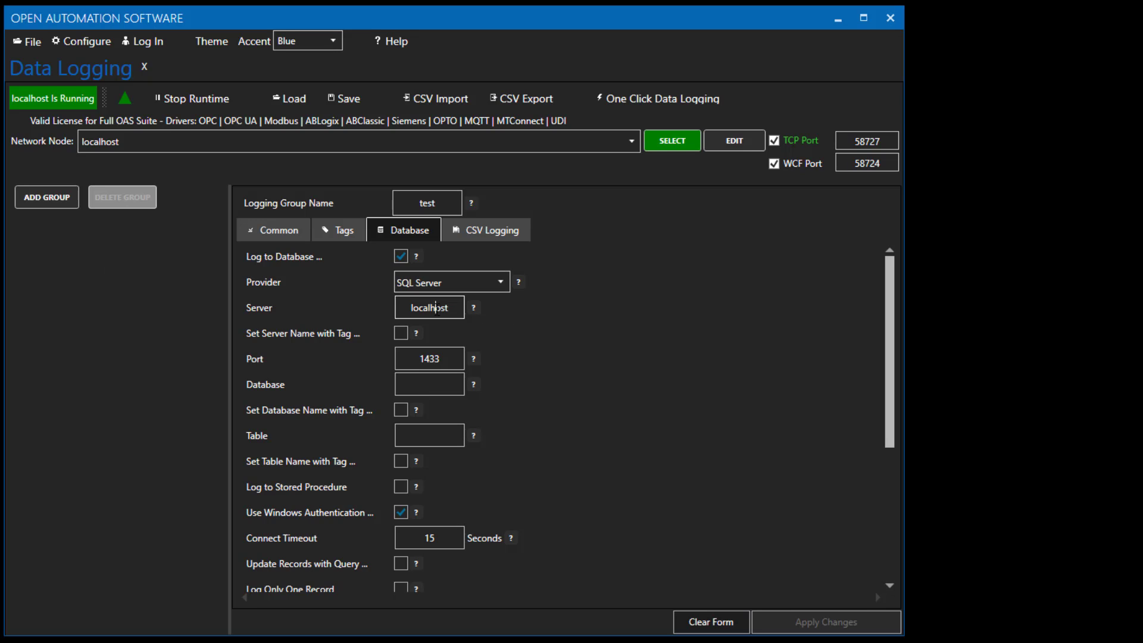
text(MSI\SQLEXPRESS)
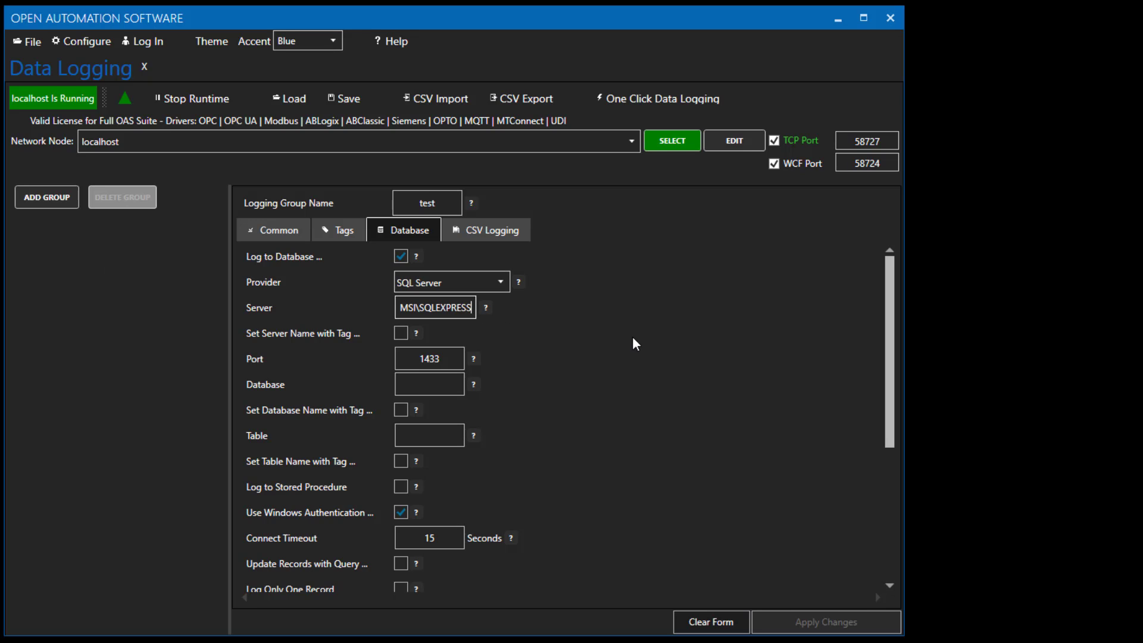
Set the logging database to TestDB and the table to RemoteData.
click(429, 383)
text(TestDB)
click(449, 442)
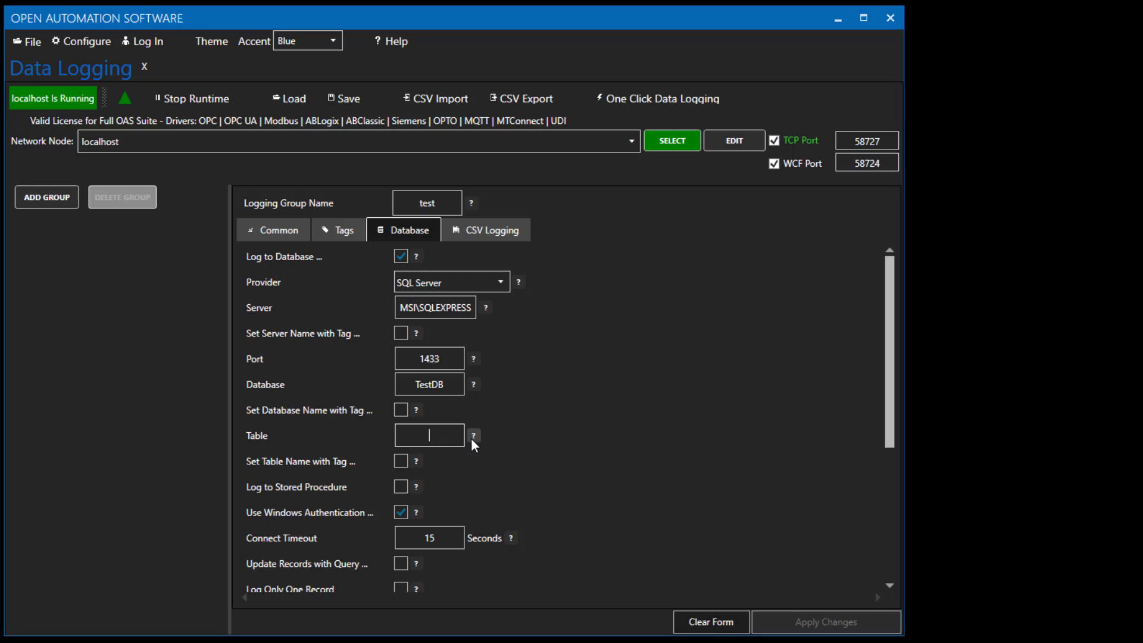
text(RemoteData)
Switch to SQL Server Management Studio and expand the TestDB database's Tables folder.
click(58, 203)
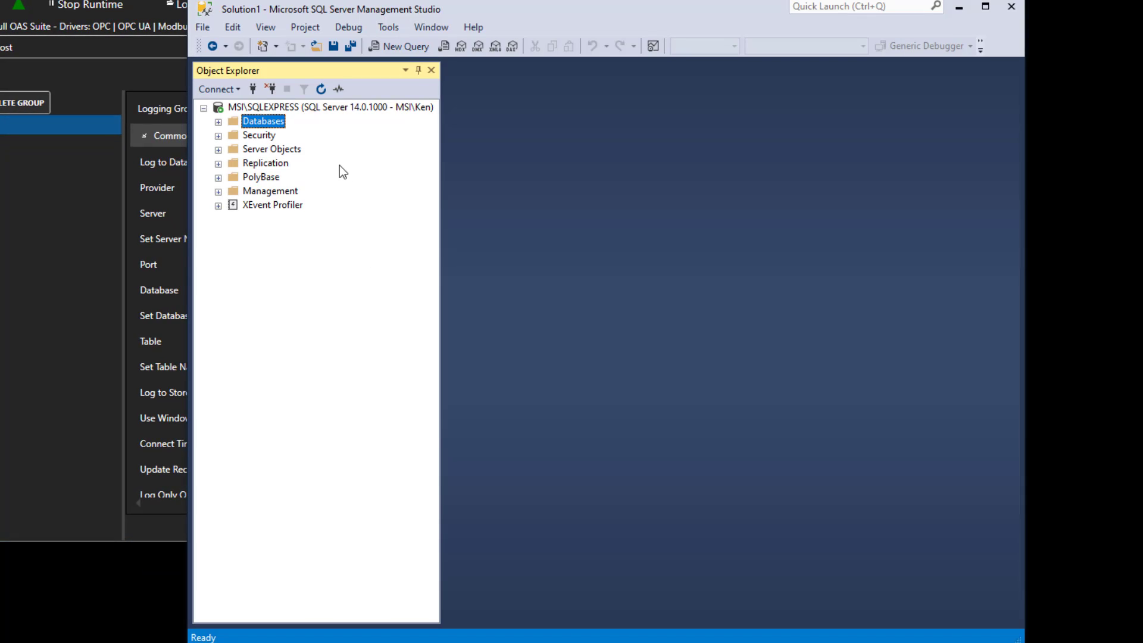
click(219, 122)
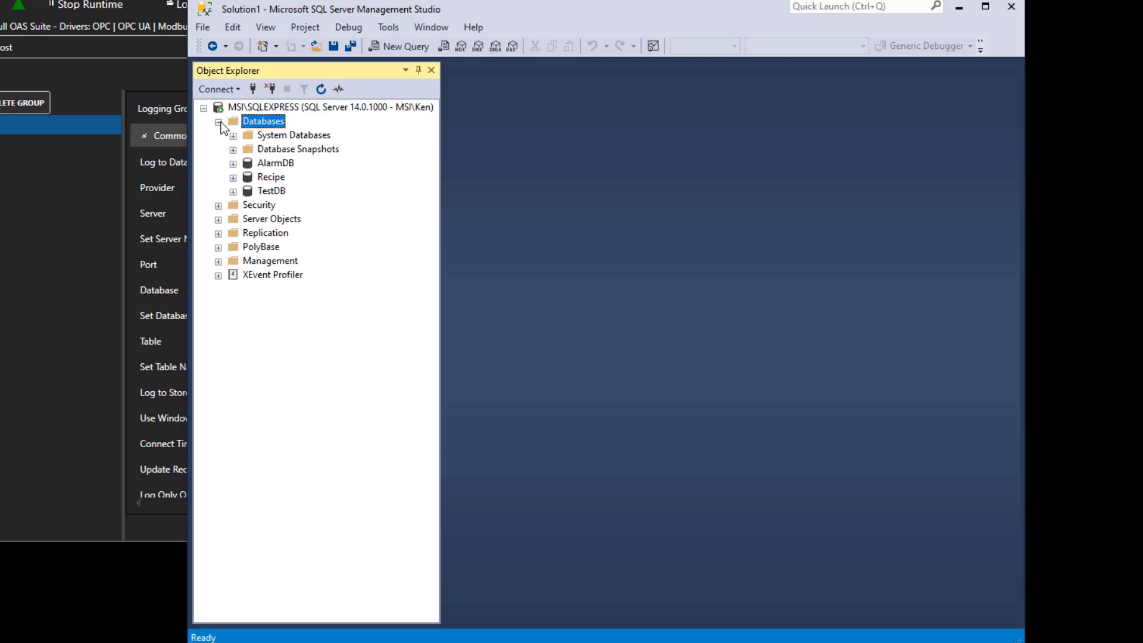
click(233, 192)
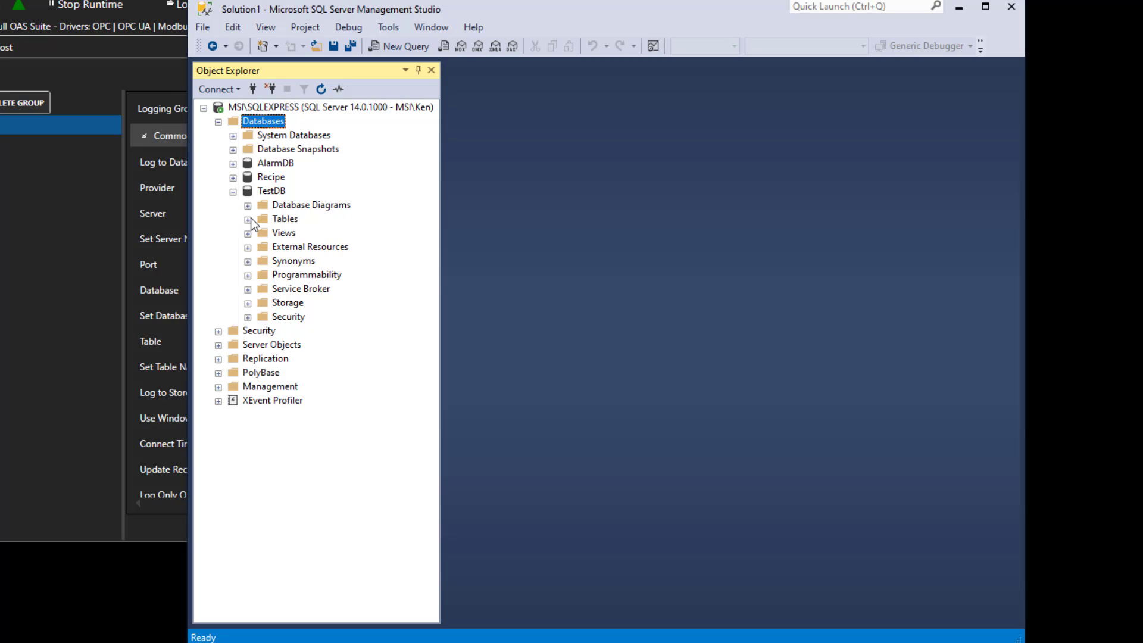
click(248, 220)
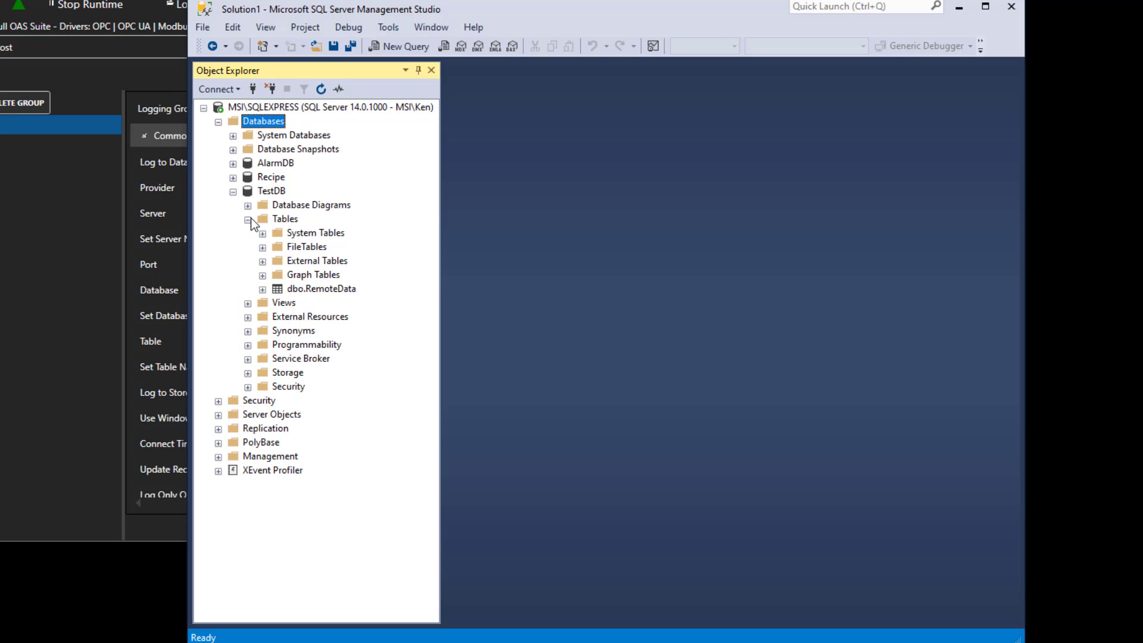
Script a SELECT query for the dbo.RemoteData table into a new query editor window.
click(297, 289)
right_click(296, 288)
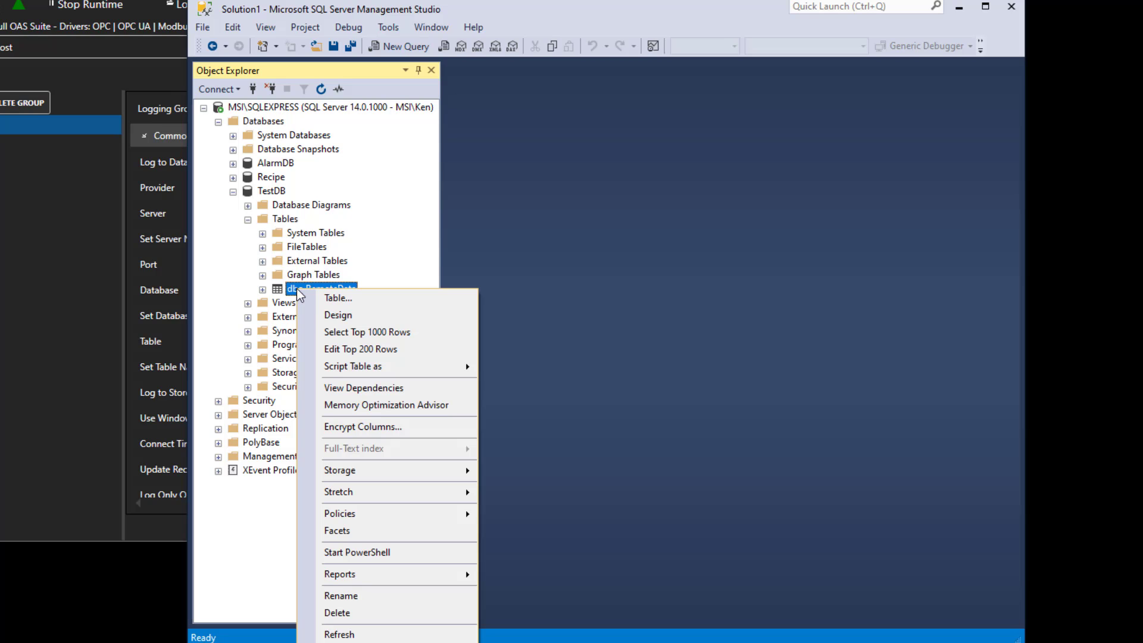
mouse_move(367, 366)
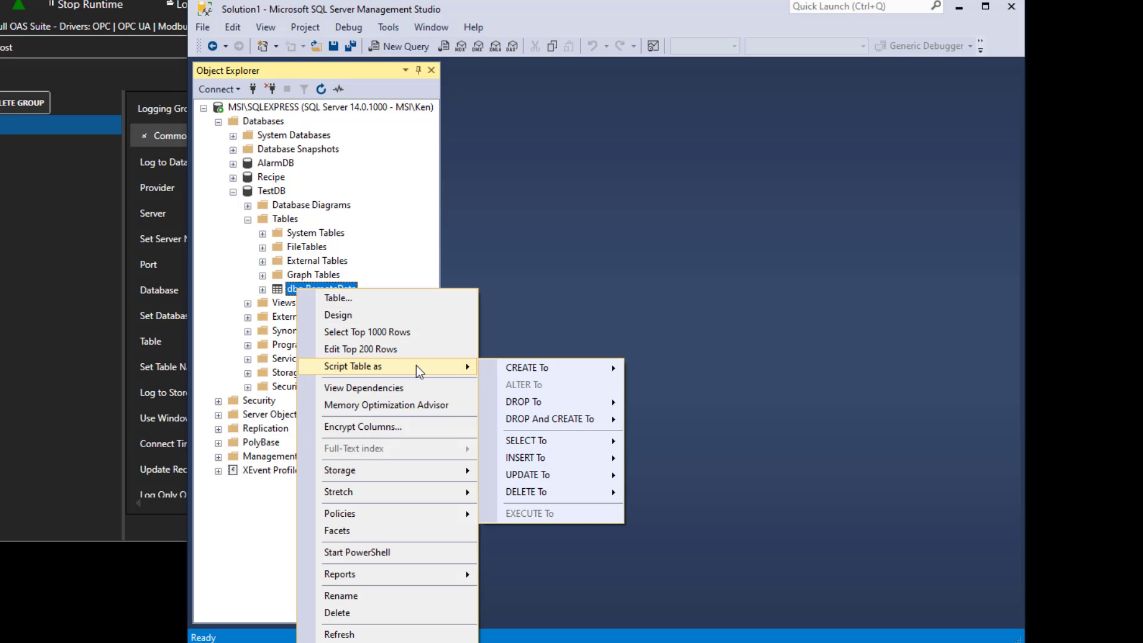
mouse_move(538, 443)
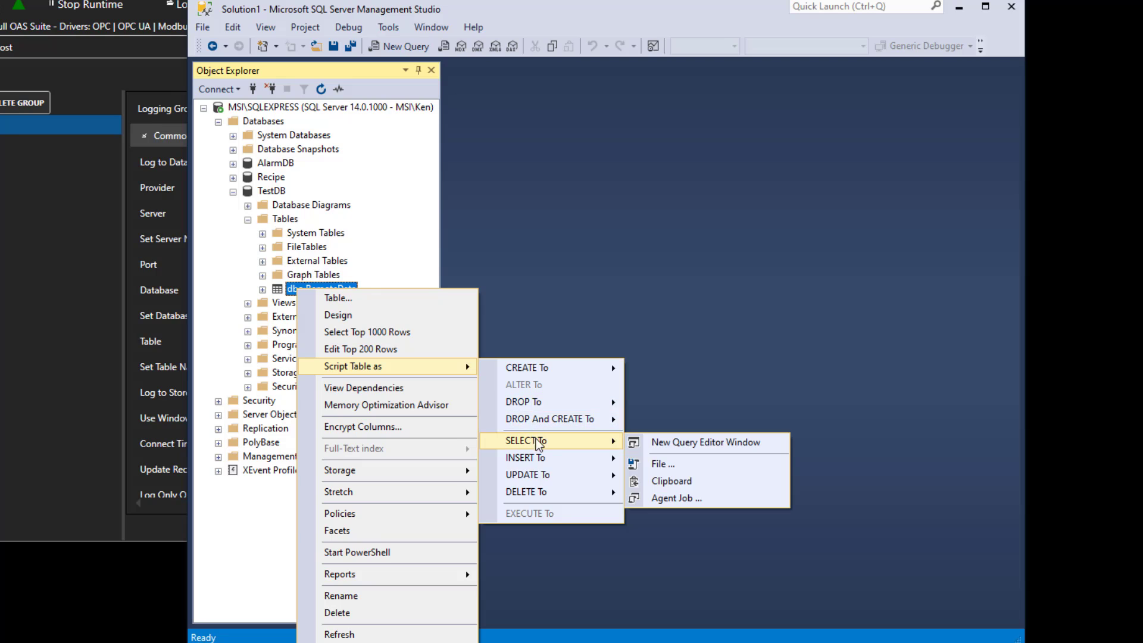
click(655, 442)
Add ORDER BY DateAndTime to the end of the query and execute it.
click(637, 164)
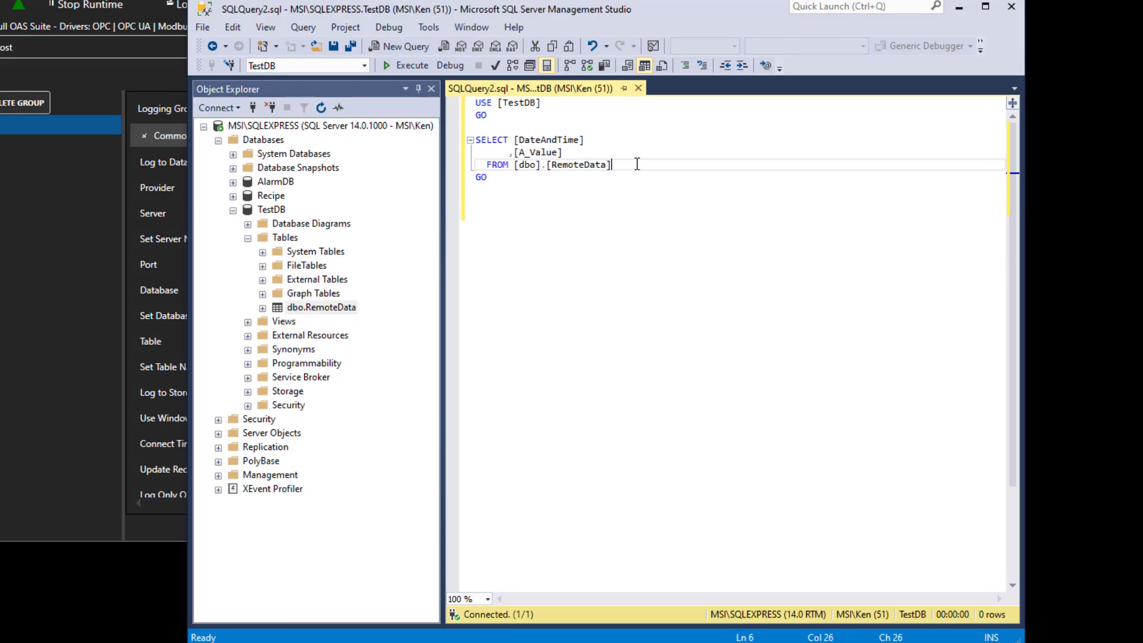
text(O)
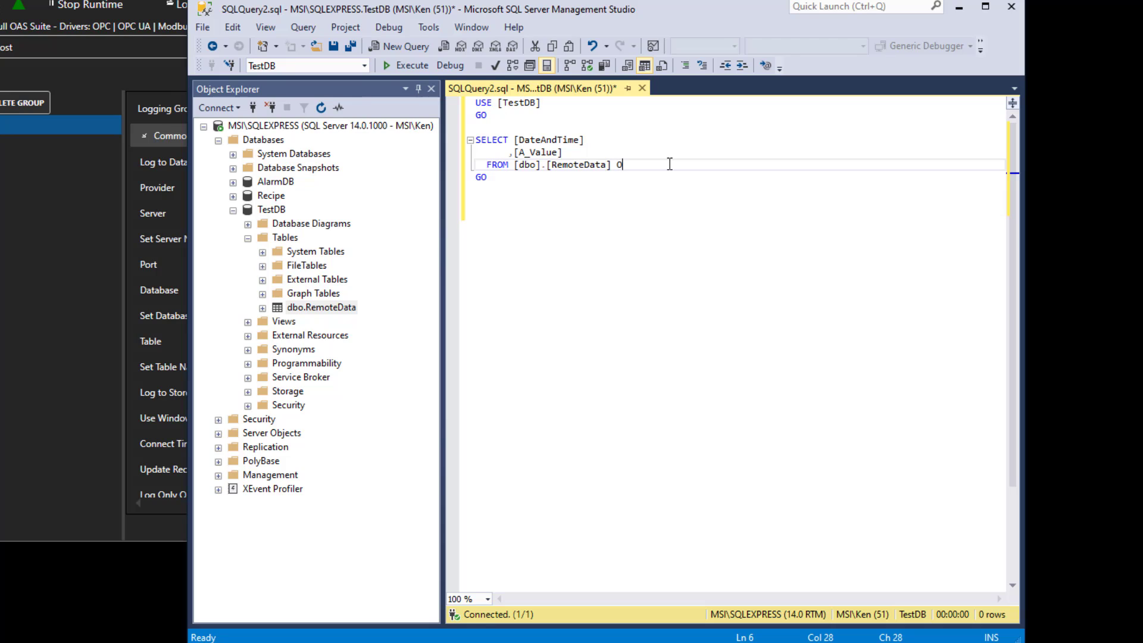
text(RDER BY DateAndTime)
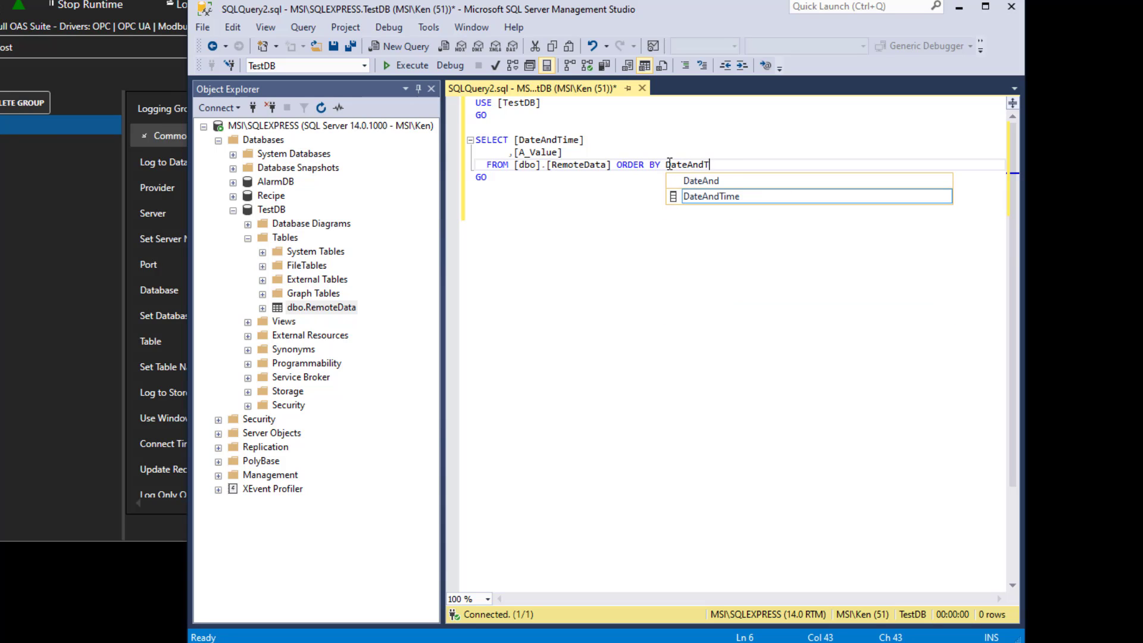
click(636, 185)
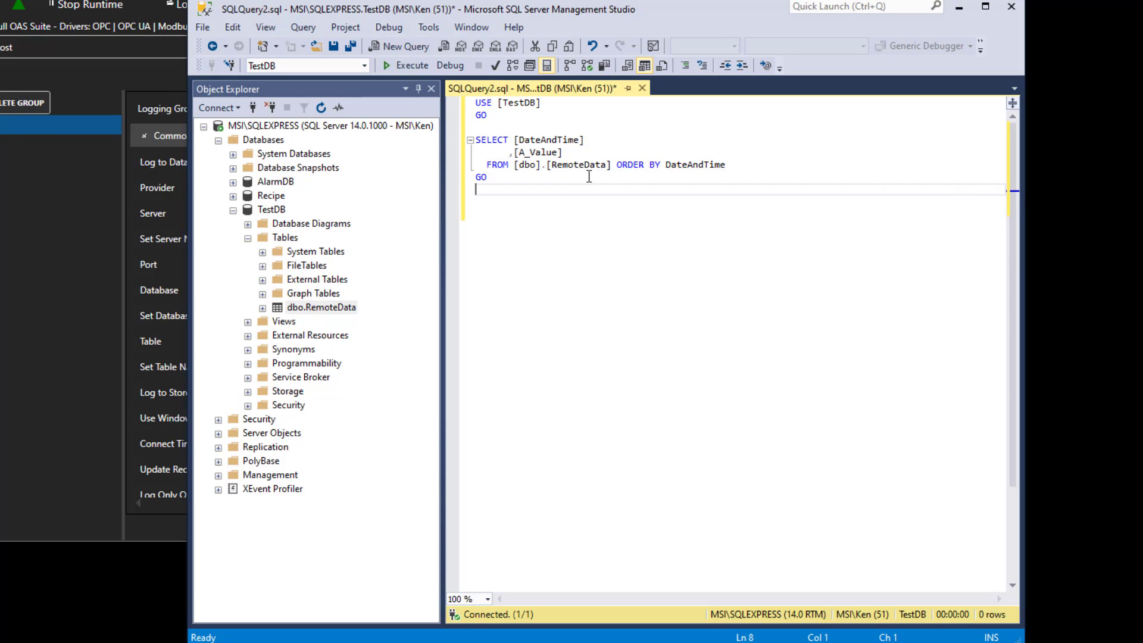
click(390, 66)
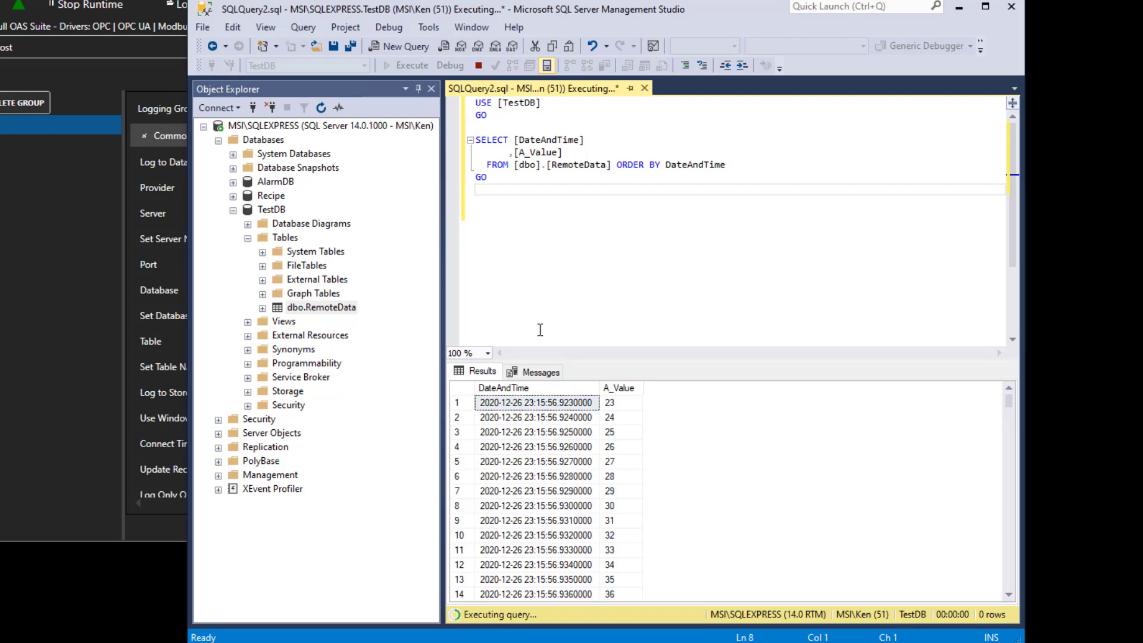
Browse the query results, scrolling through the logged DateAndTime and A_Value rows.
click(559, 448)
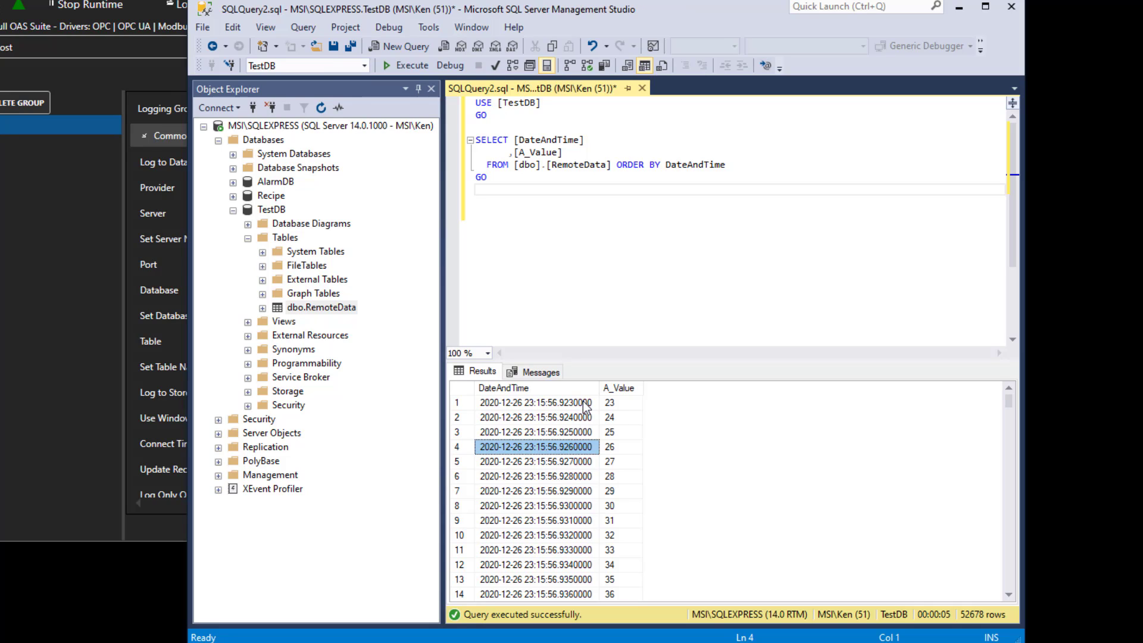
click(579, 418)
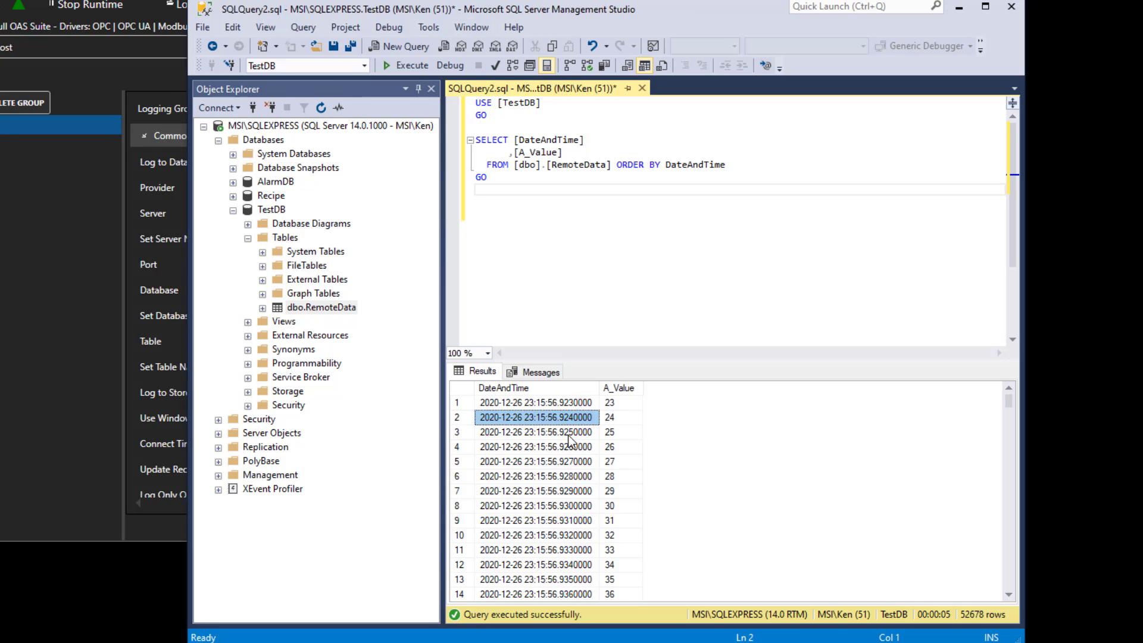
click(573, 434)
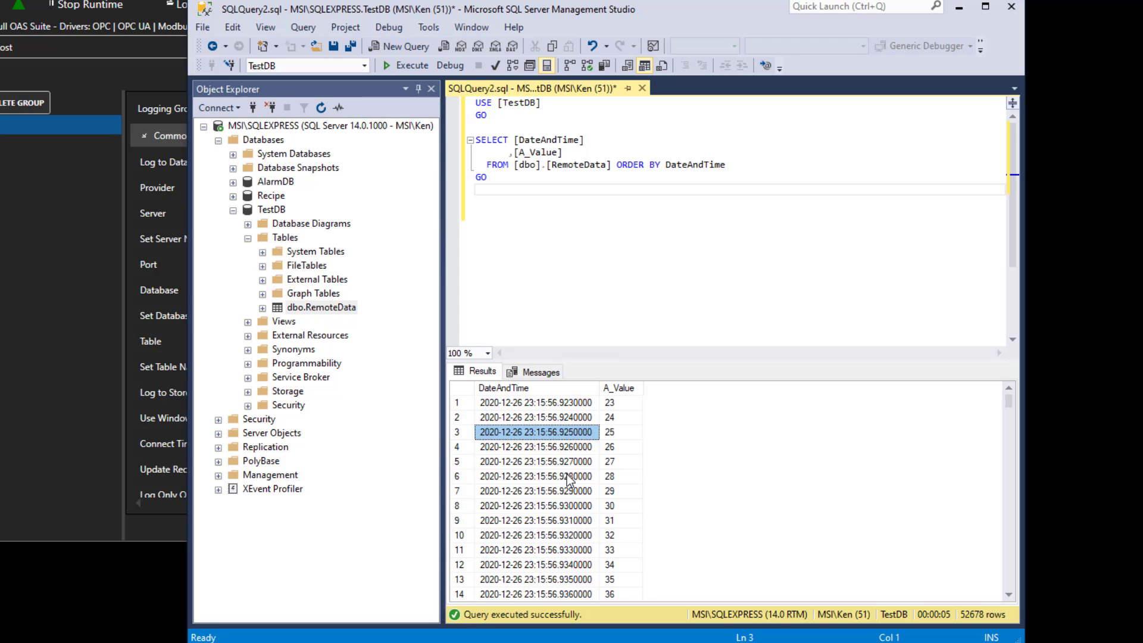
scroll(567, 474, down, 12)
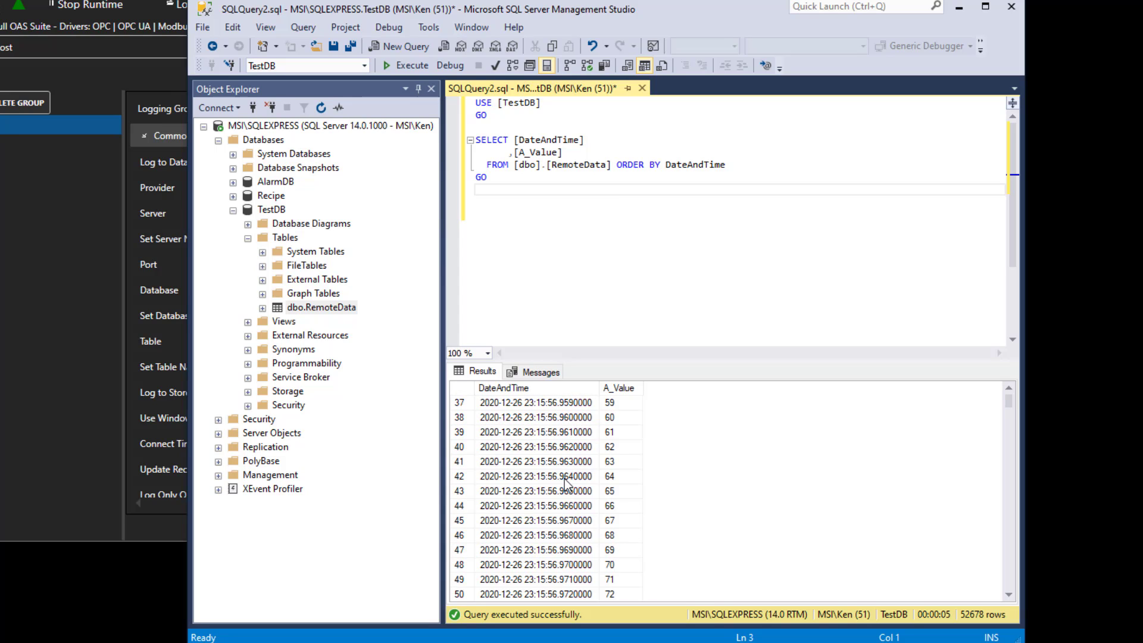
scroll(564, 478, down, 12)
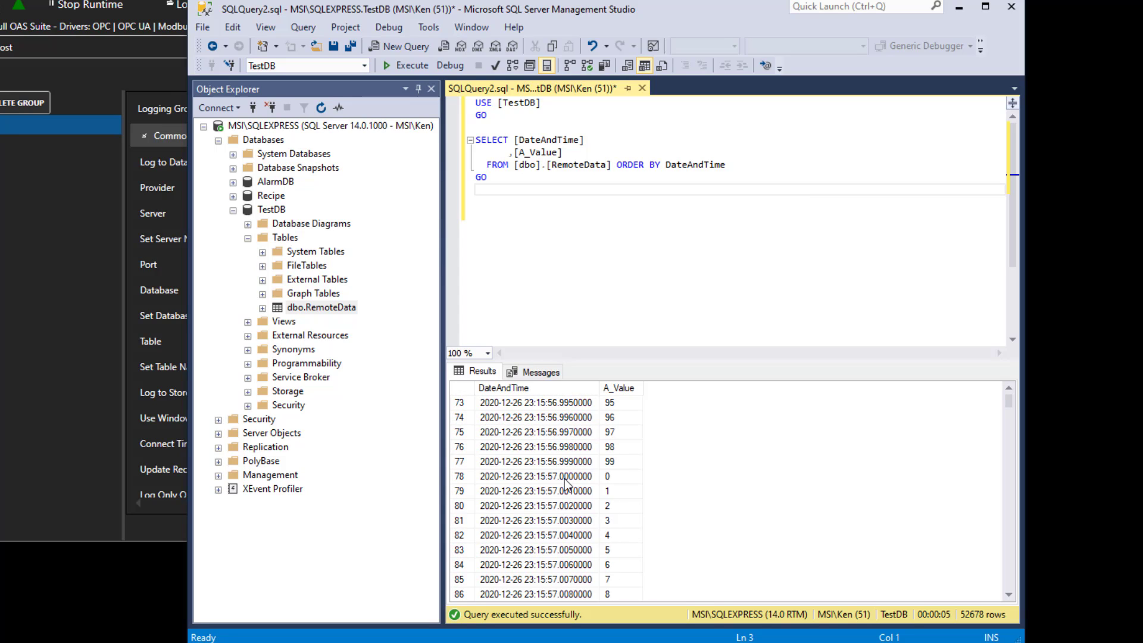
scroll(564, 483, down, 12)
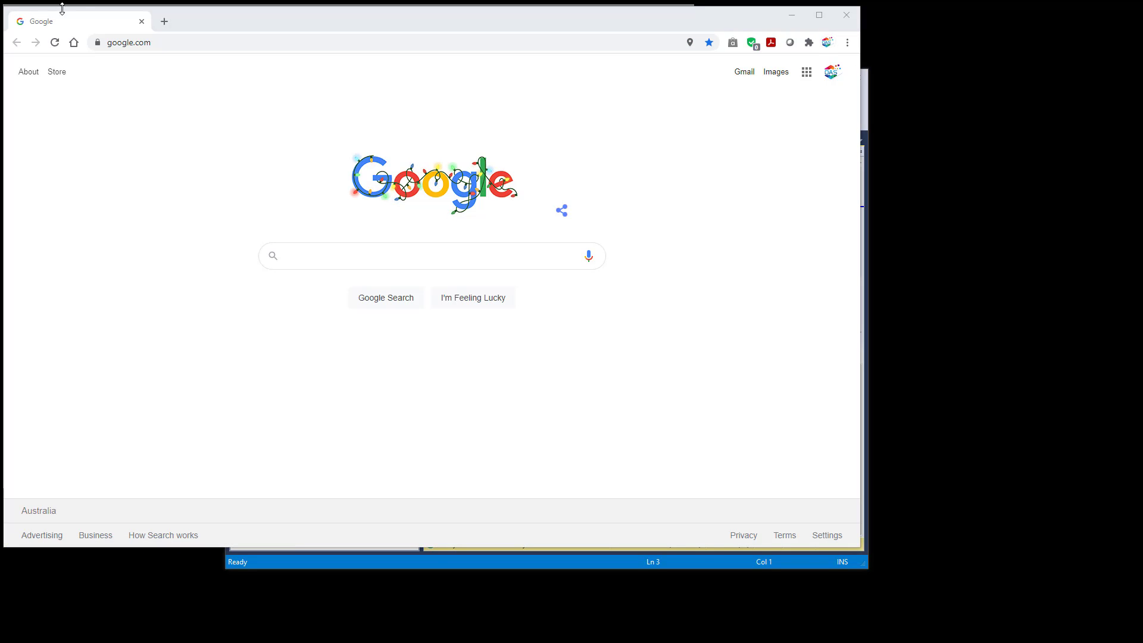
click(183, 43)
text(http://192.168.1.6:58725/app/home)
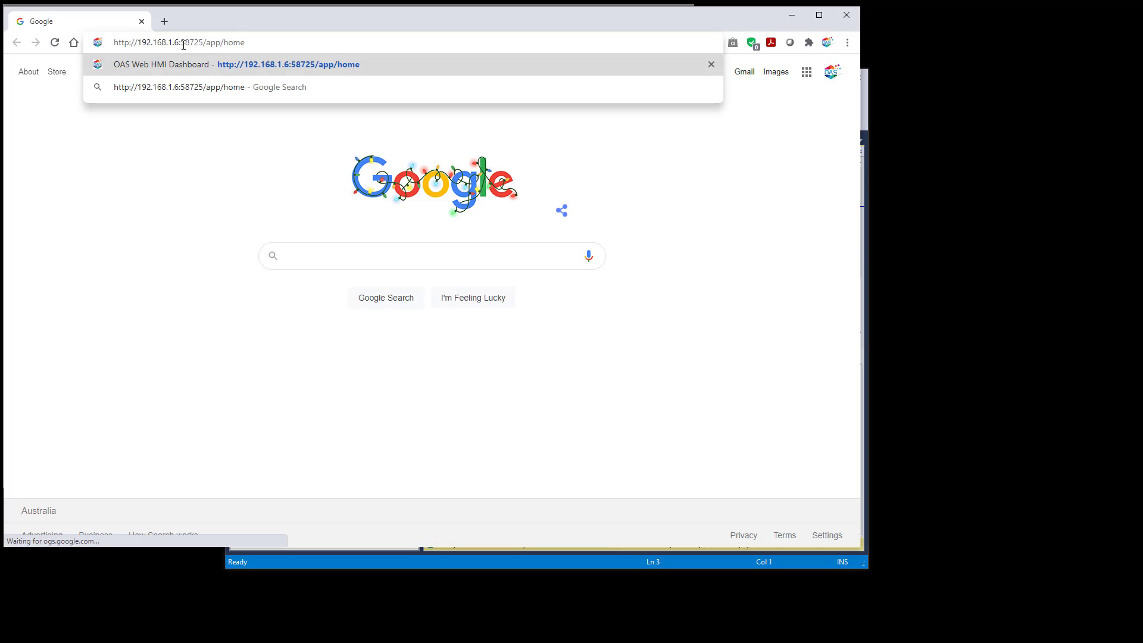
key(Return)
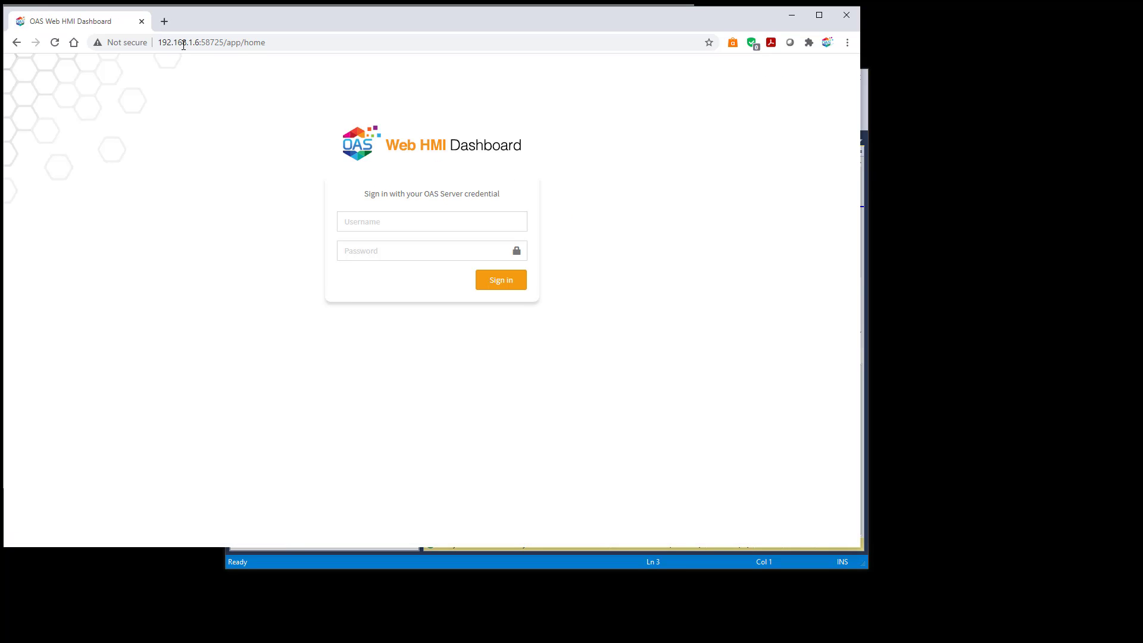
click(517, 284)
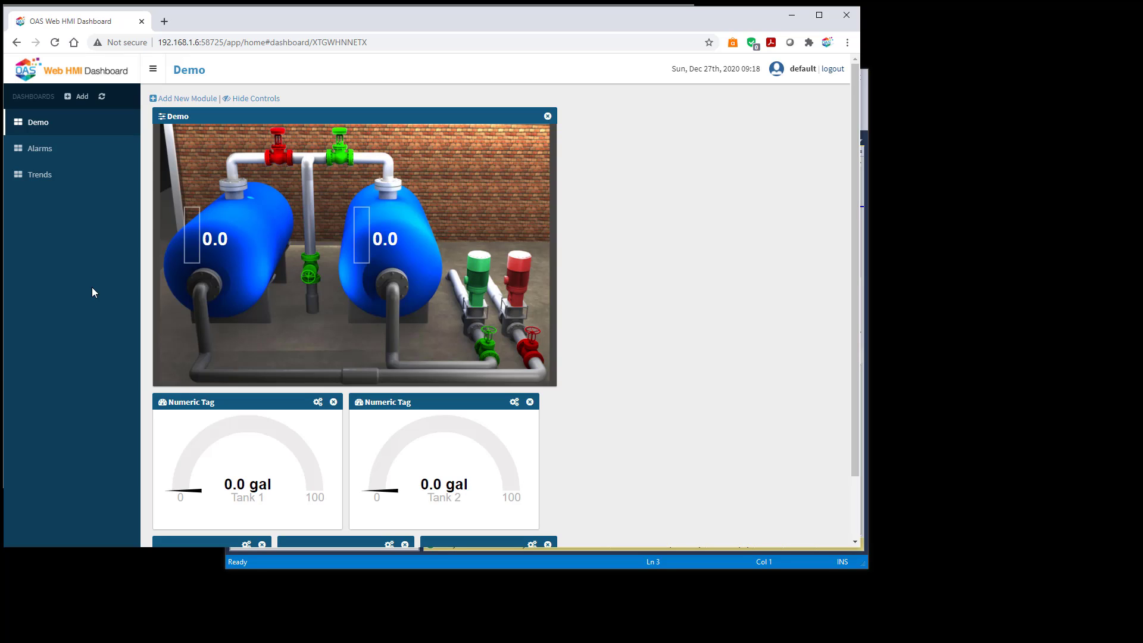
Toggle the tank valves and the Tank 2 pump on the Demo dashboard.
click(311, 275)
click(339, 158)
click(312, 276)
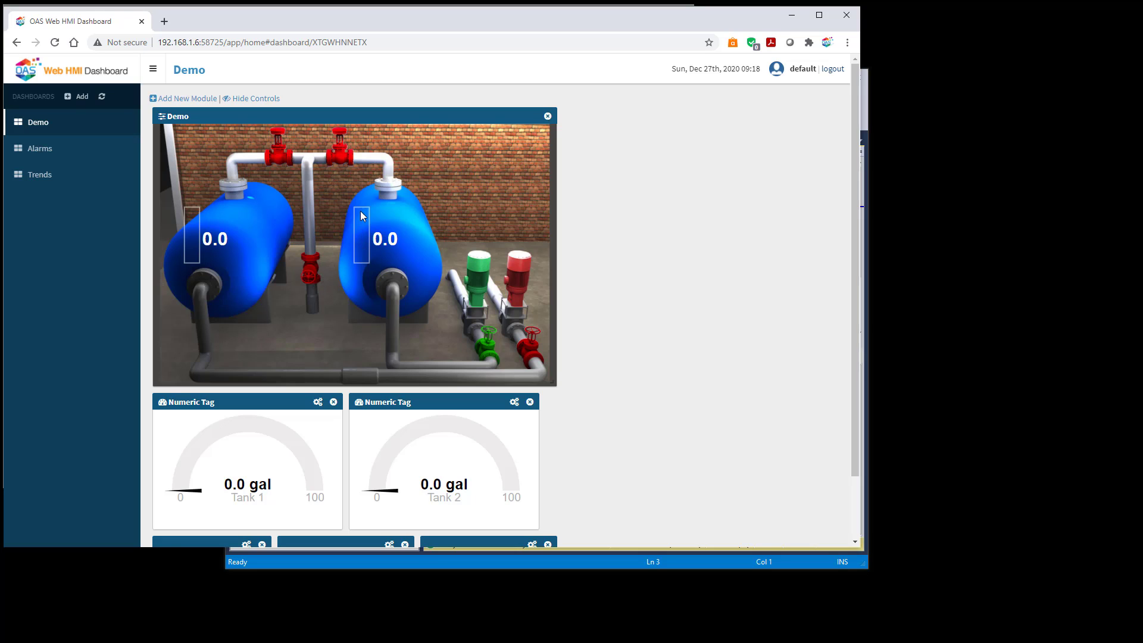
click(340, 156)
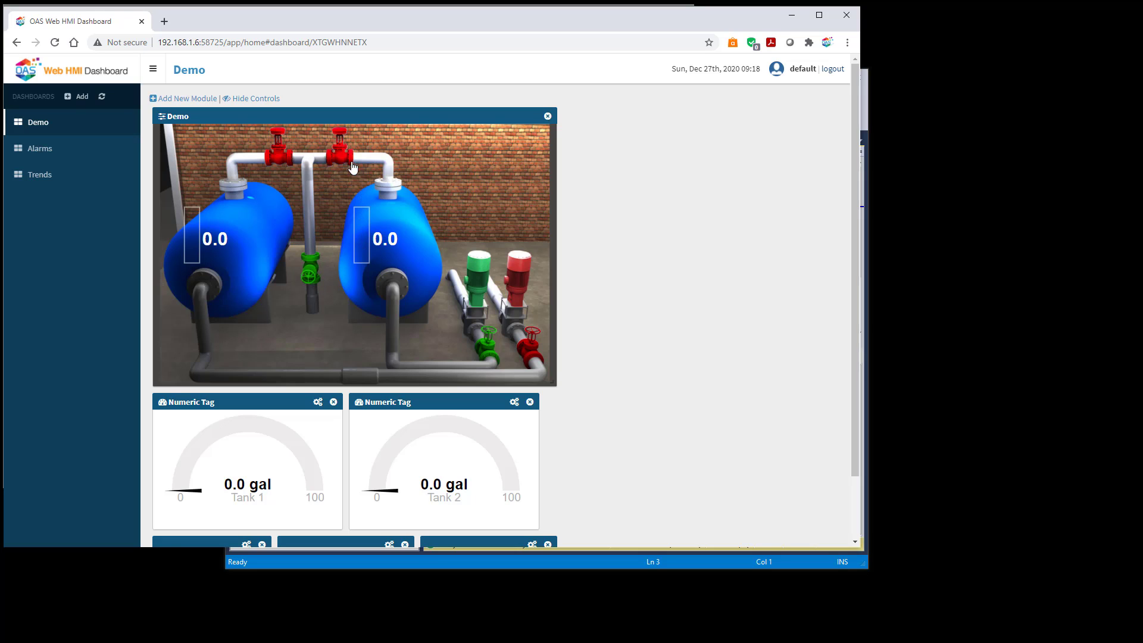
click(477, 308)
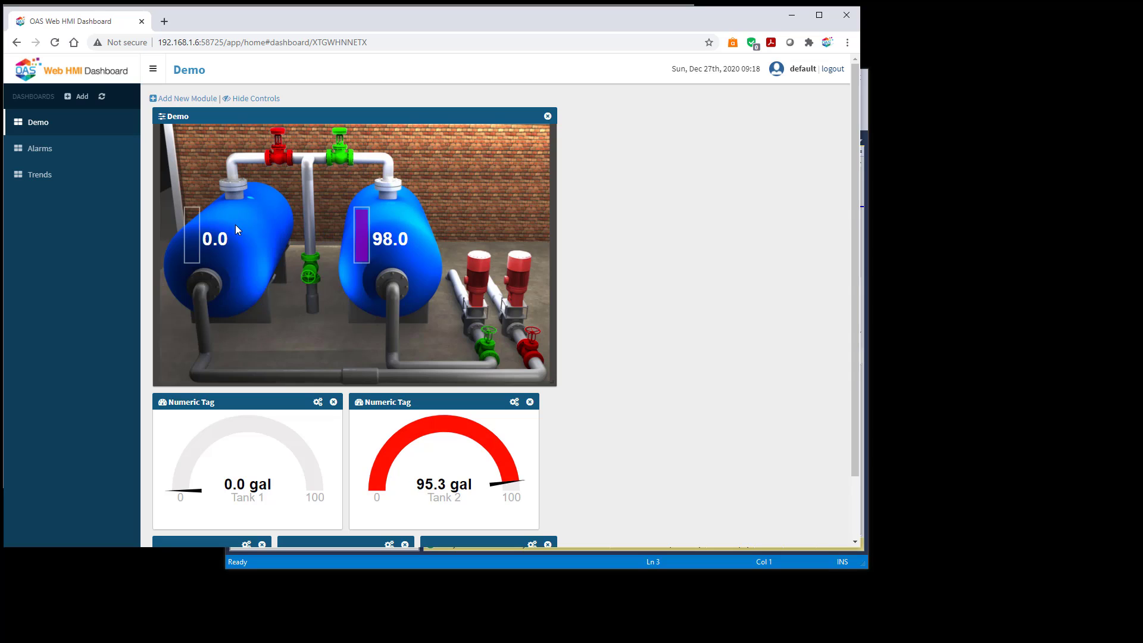
Compare the web dashboard's Alarms and Trends pages with the desktop client's Alarm and Trend tabs.
click(45, 156)
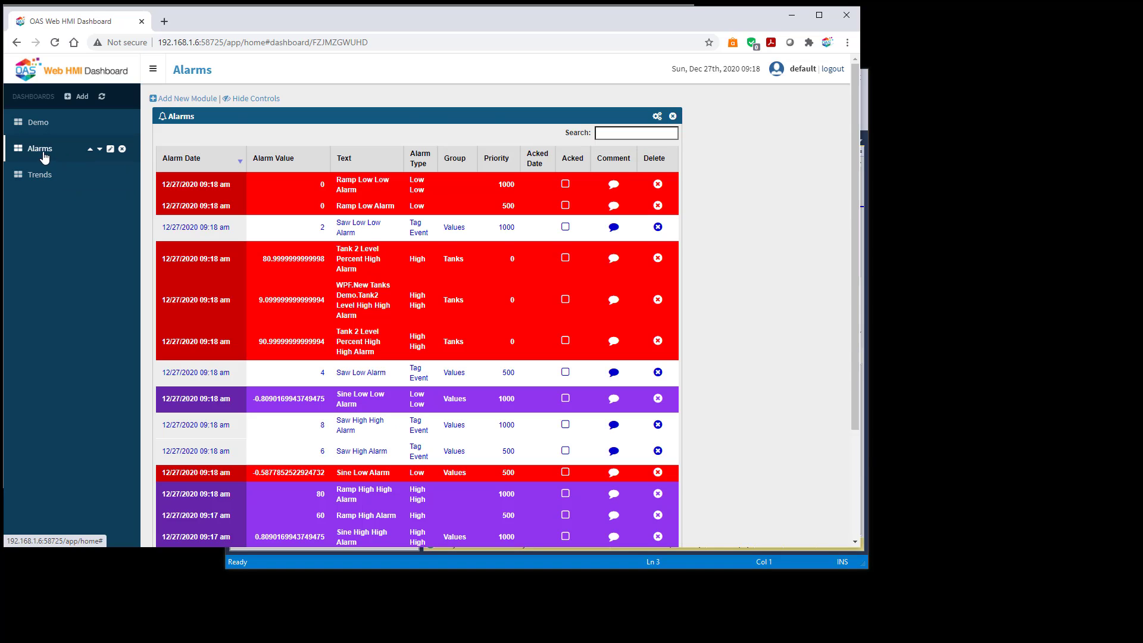
click(39, 177)
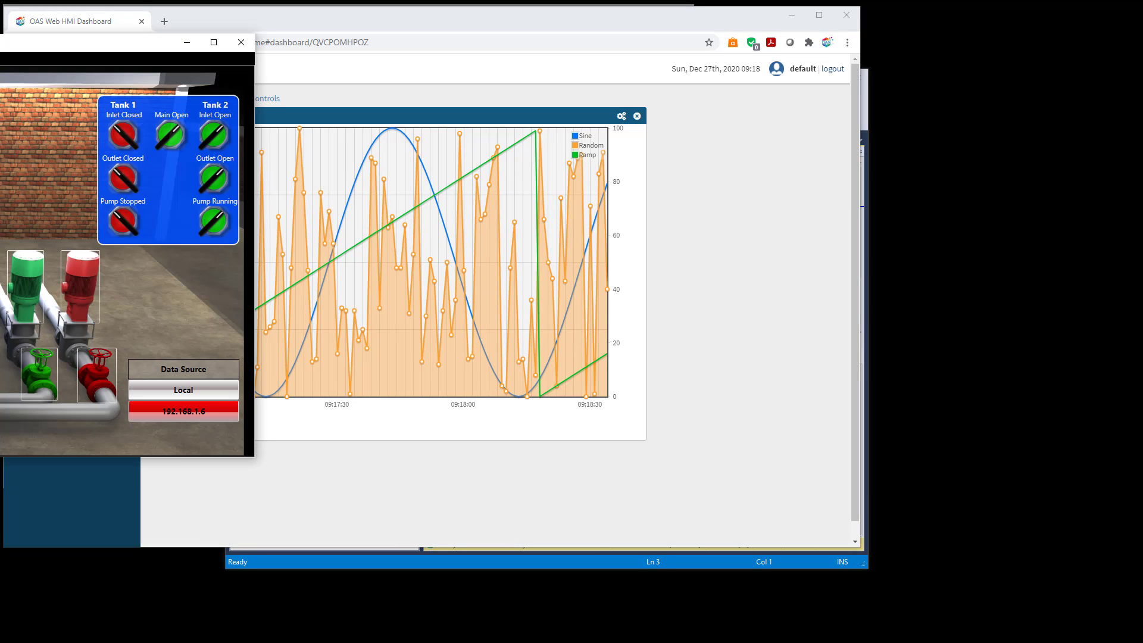
drag(0, 41, 709, 228)
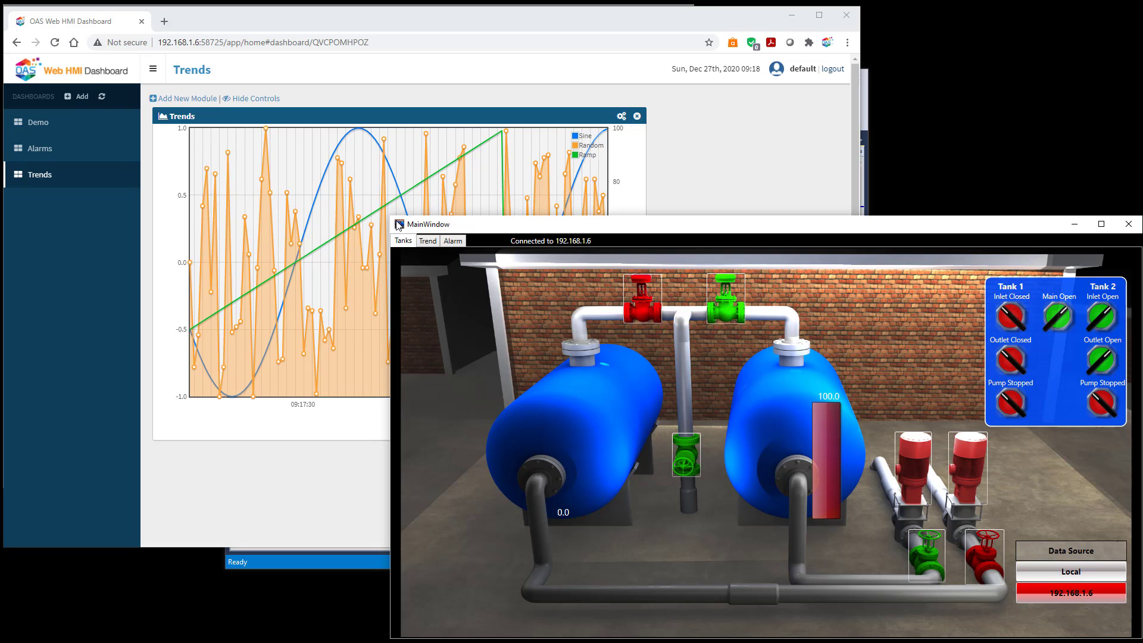
drag(390, 215, 668, 328)
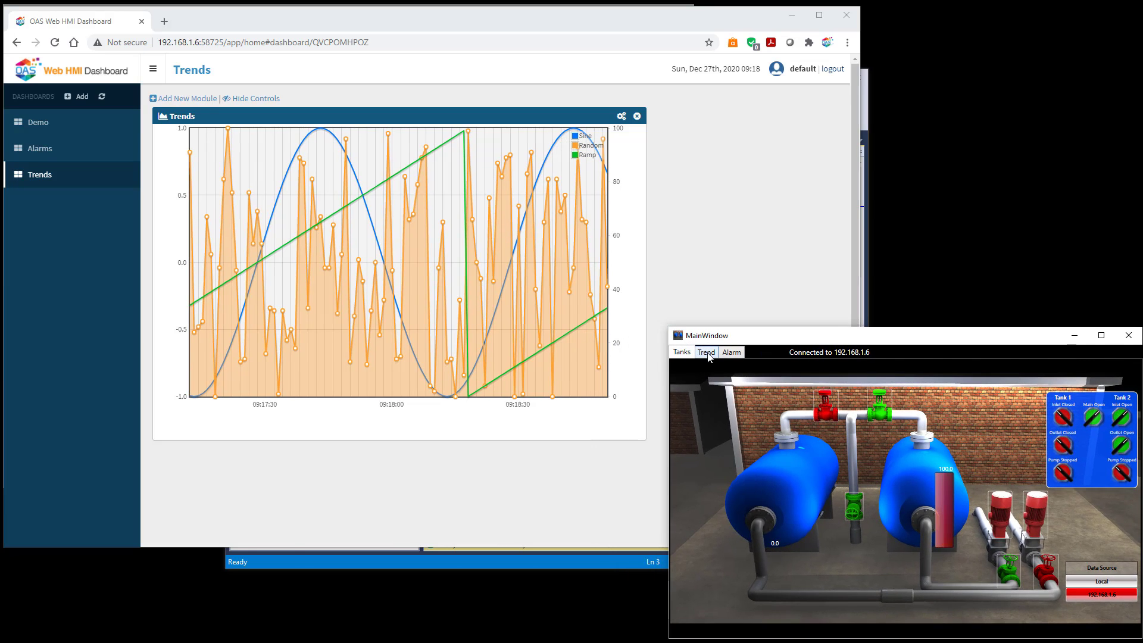
click(732, 352)
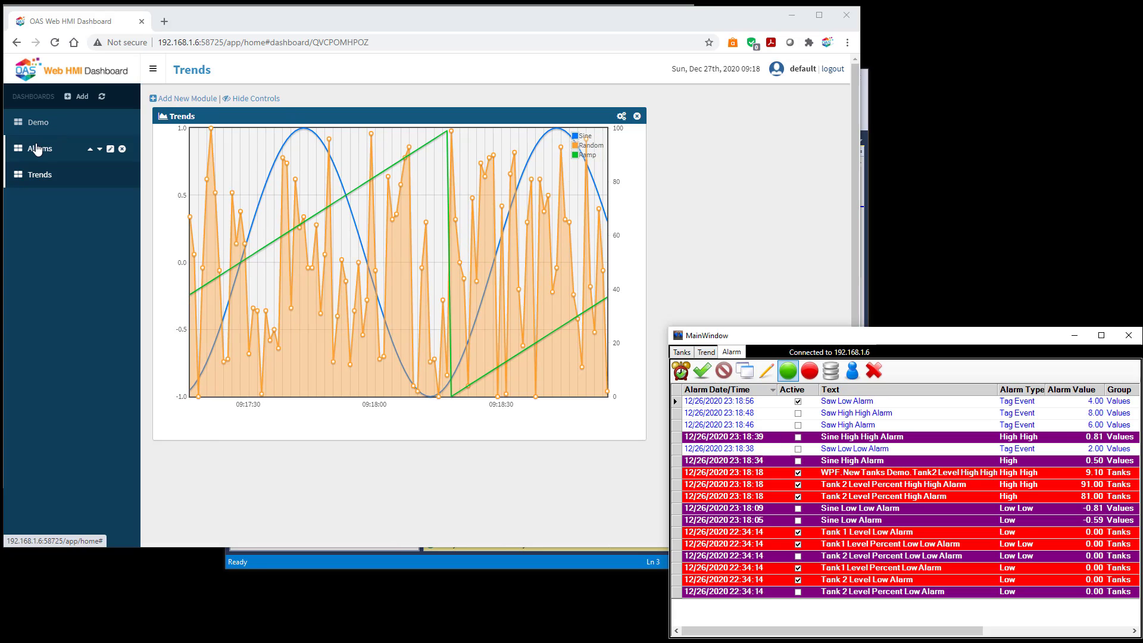
click(40, 148)
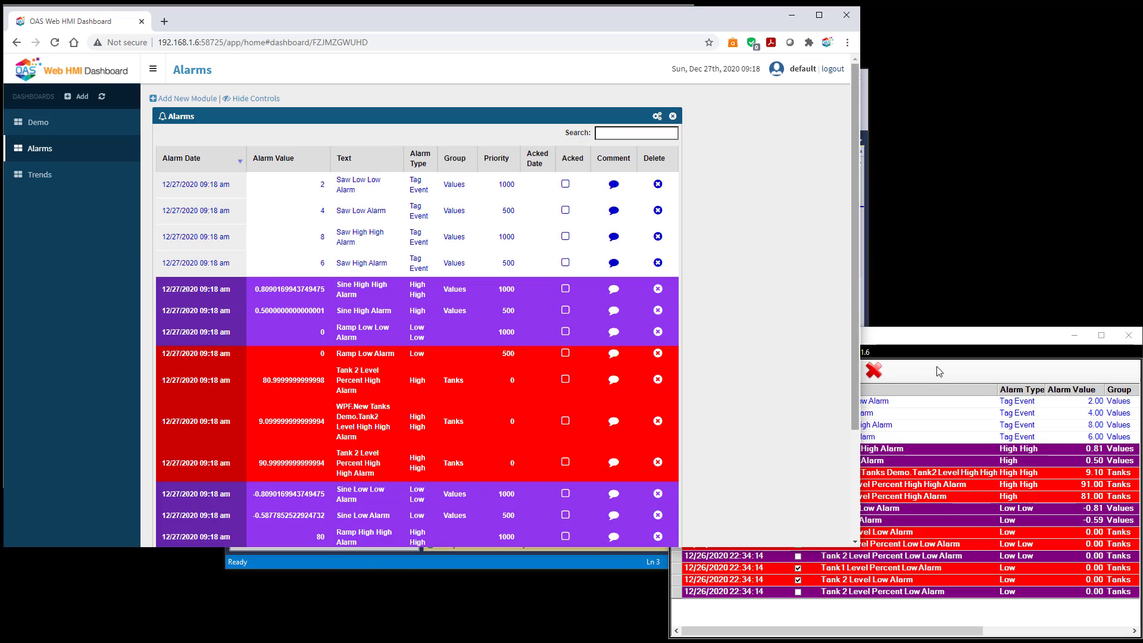
click(950, 342)
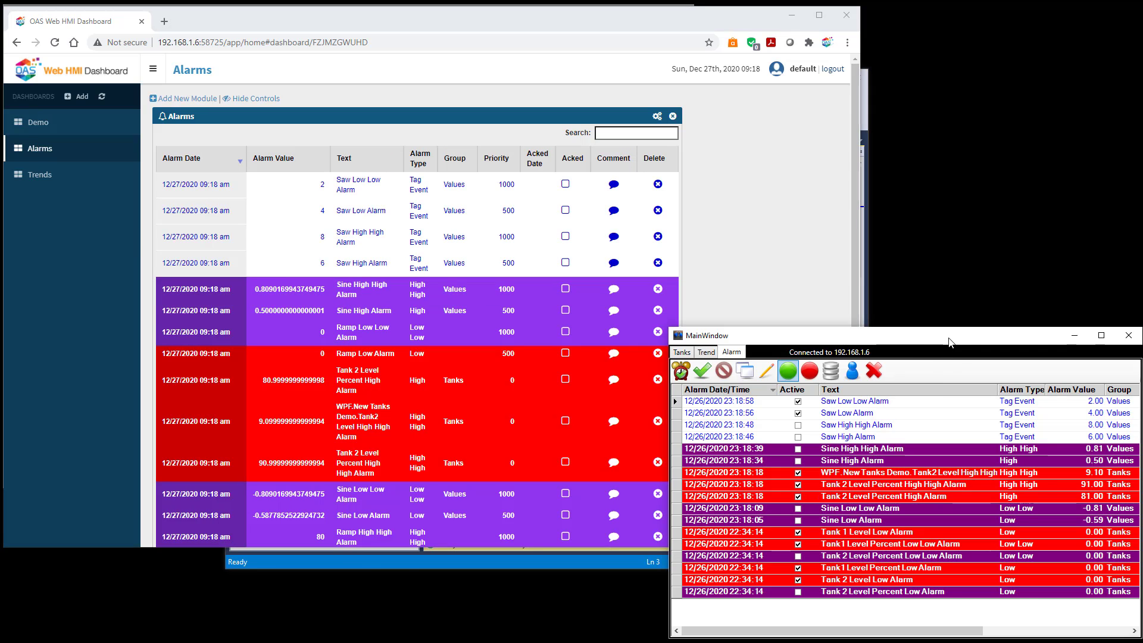
click(706, 353)
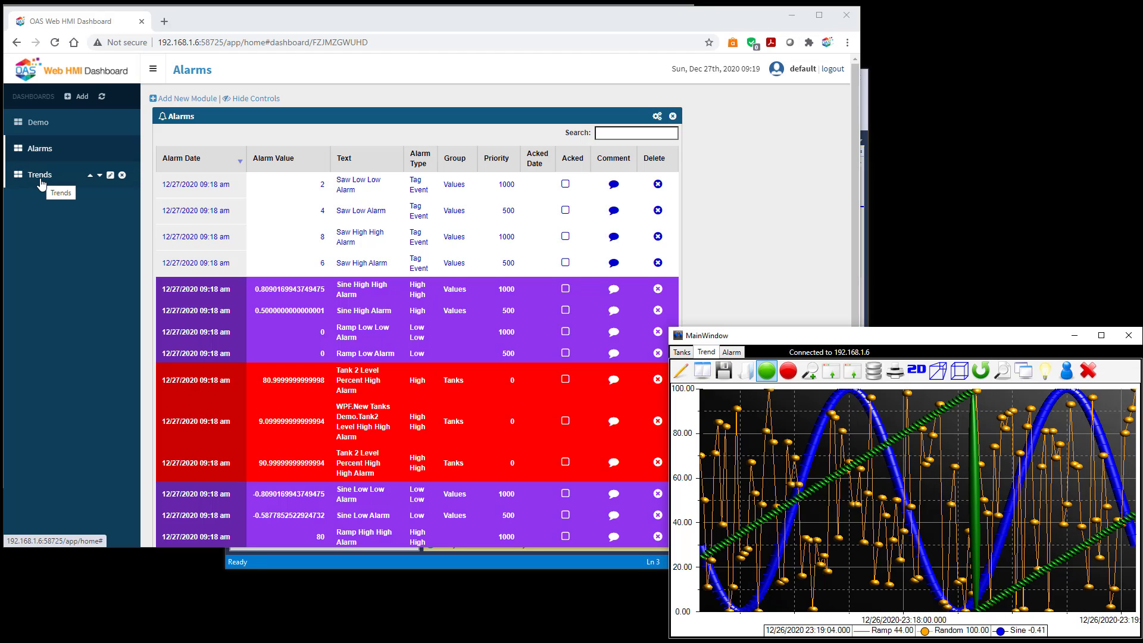
click(40, 178)
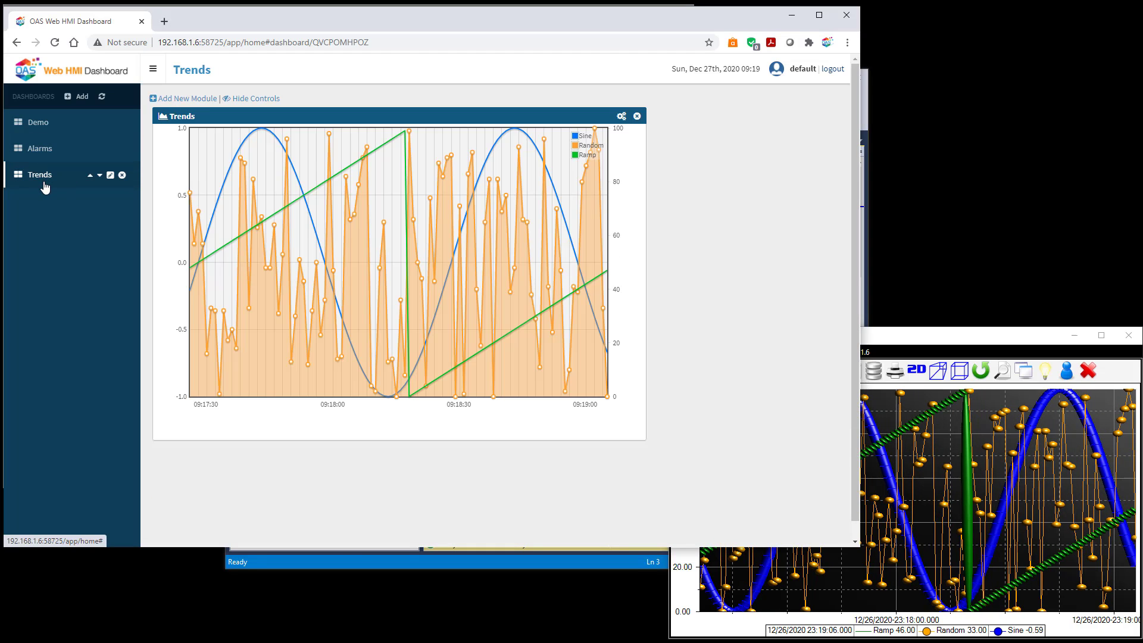
click(921, 339)
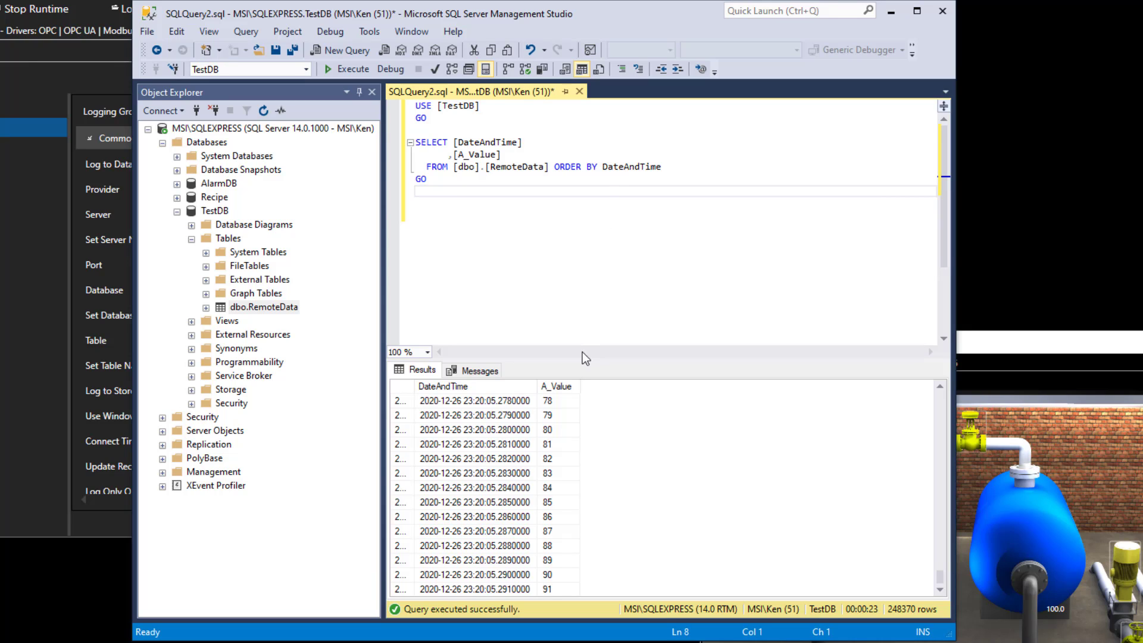
Copy the last result row's DateAndTime value and paste it into Notepad.
click(498, 587)
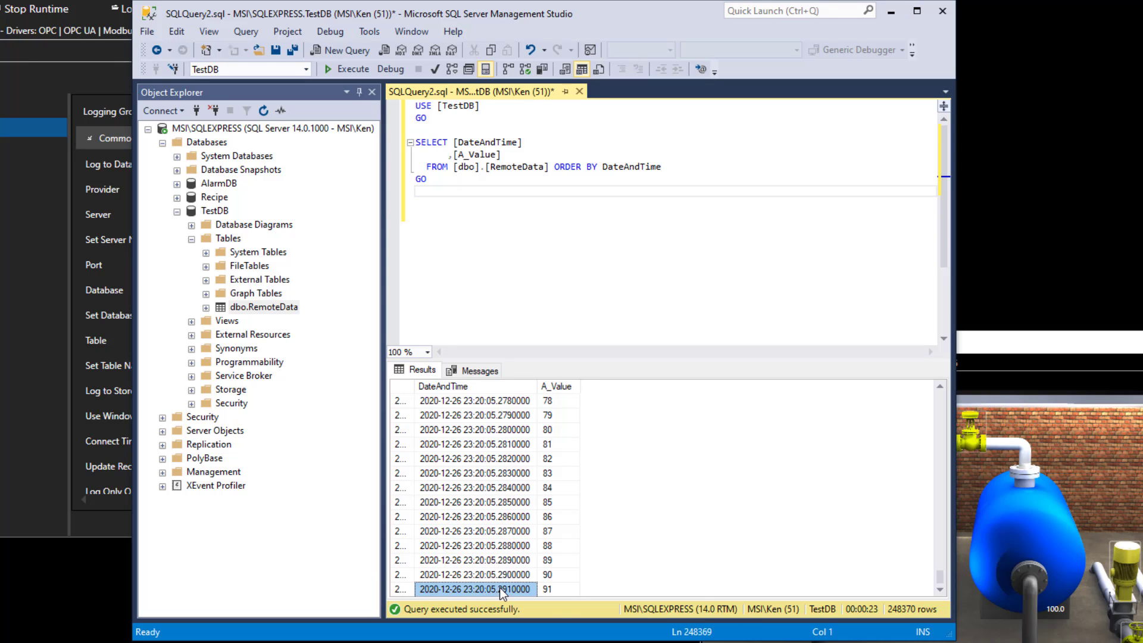
right_click(499, 588)
click(499, 577)
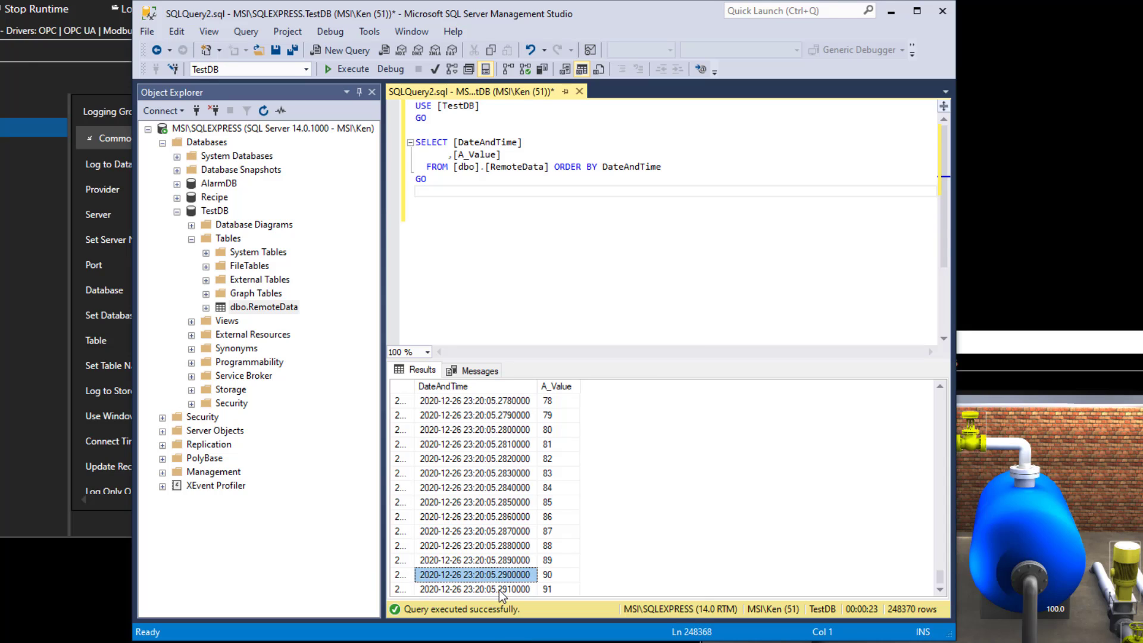
click(498, 589)
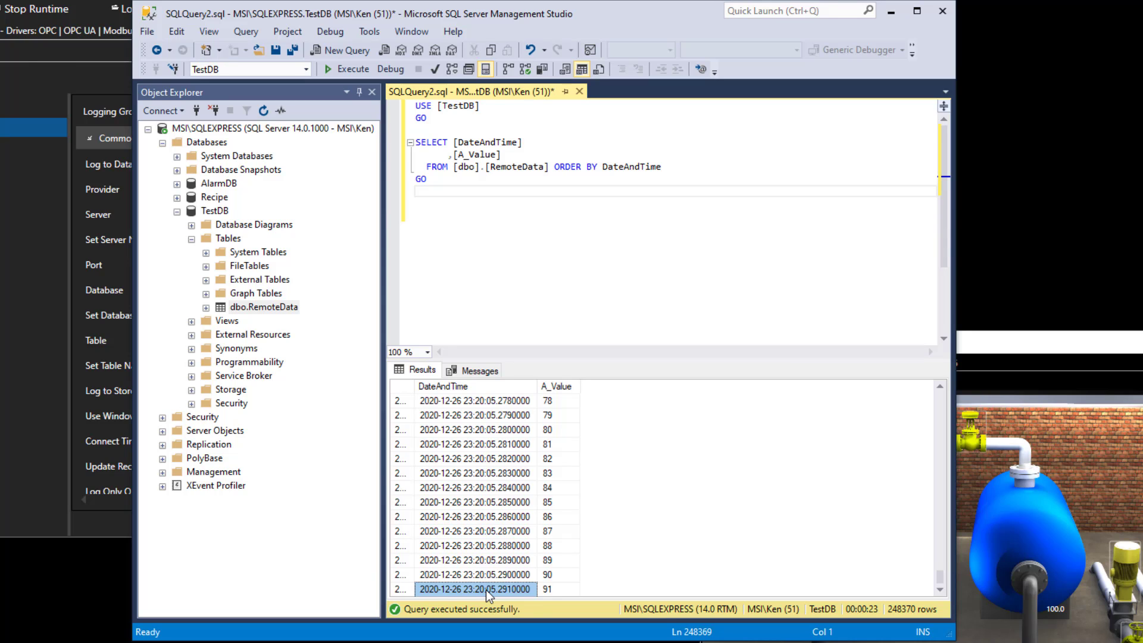
right_click(486, 589)
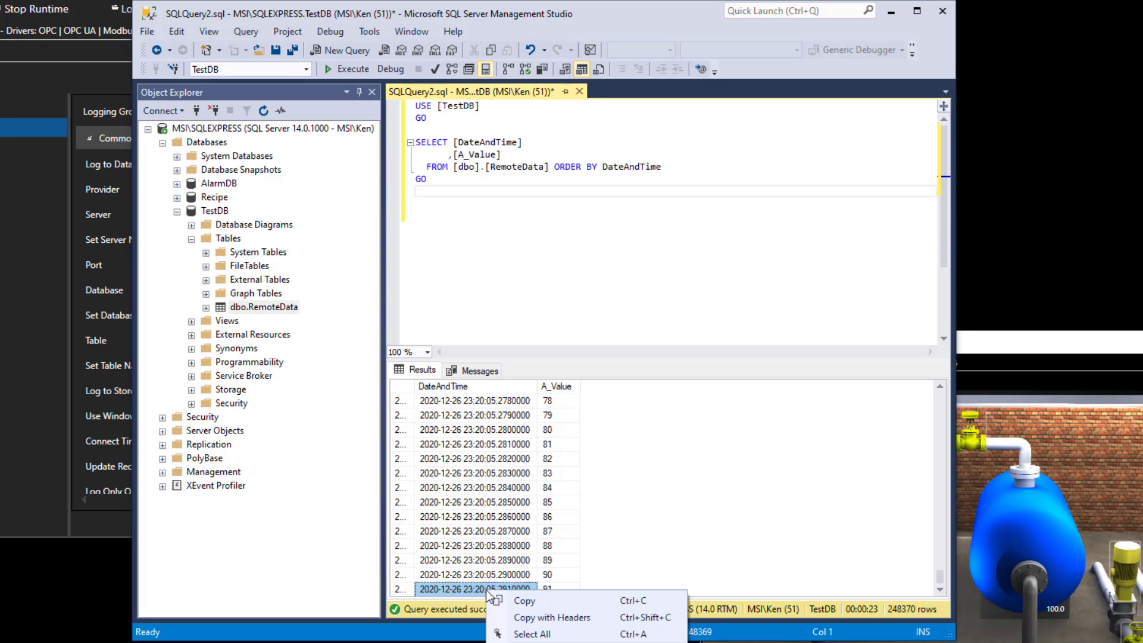
click(523, 605)
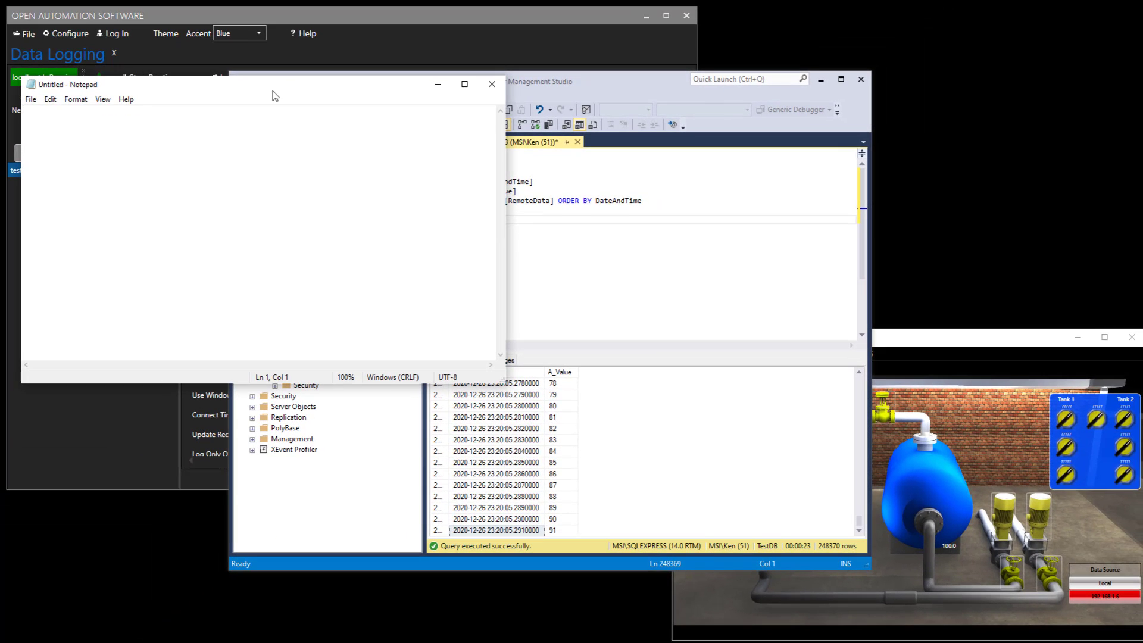
key(ctrl+v)
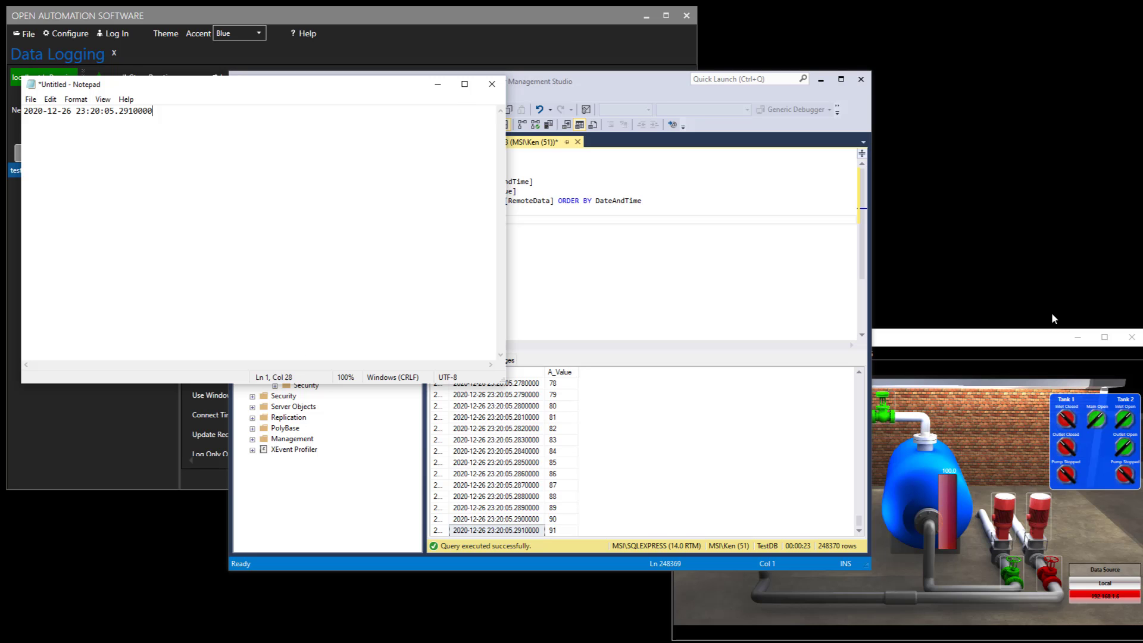
Start Tank 2's pump in the desktop tank client and review its Trend and Alarm tabs.
click(982, 352)
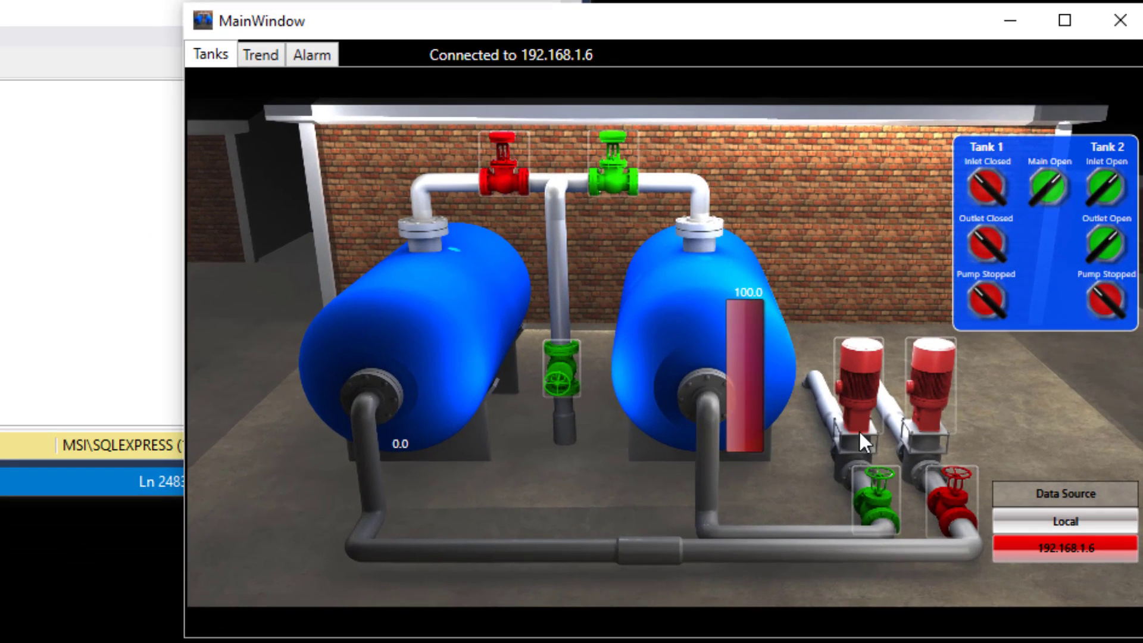
click(853, 391)
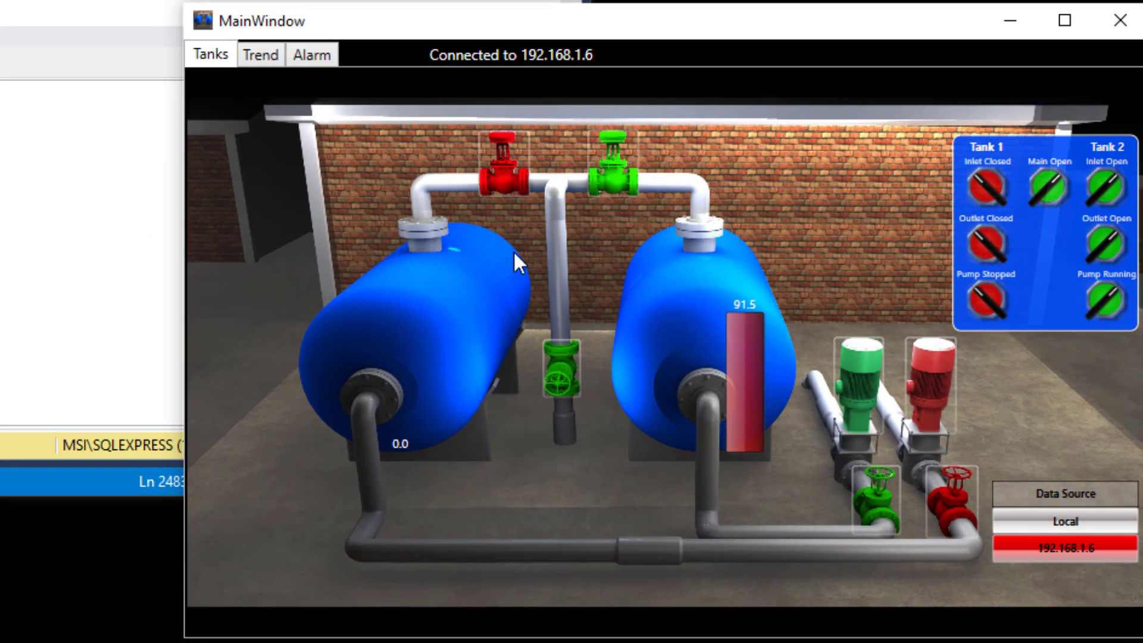
click(270, 54)
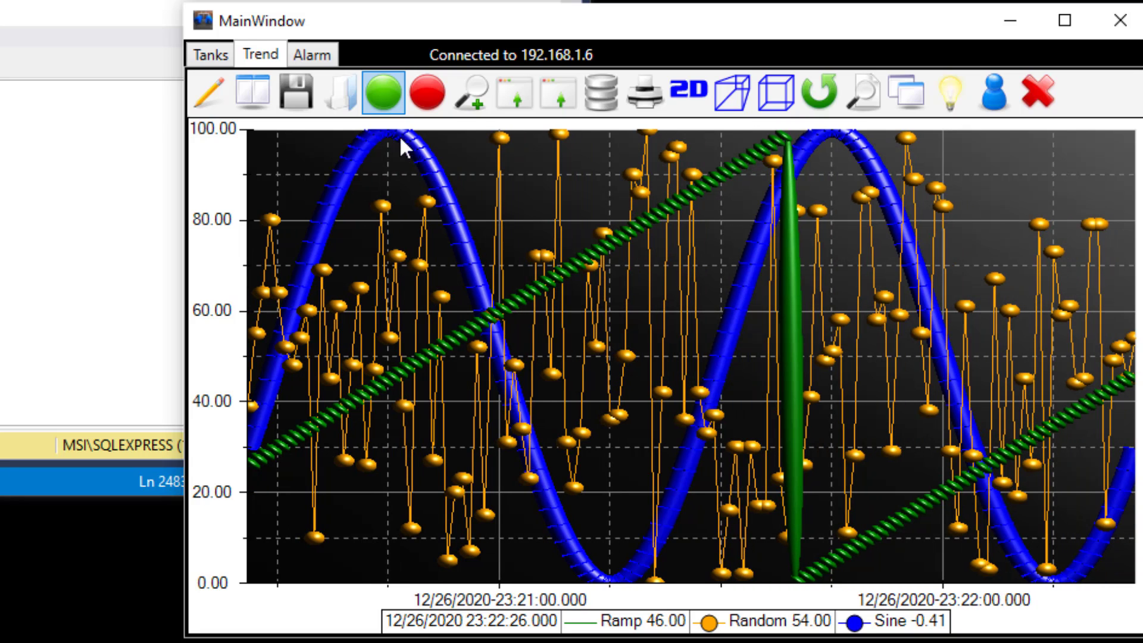
click(321, 59)
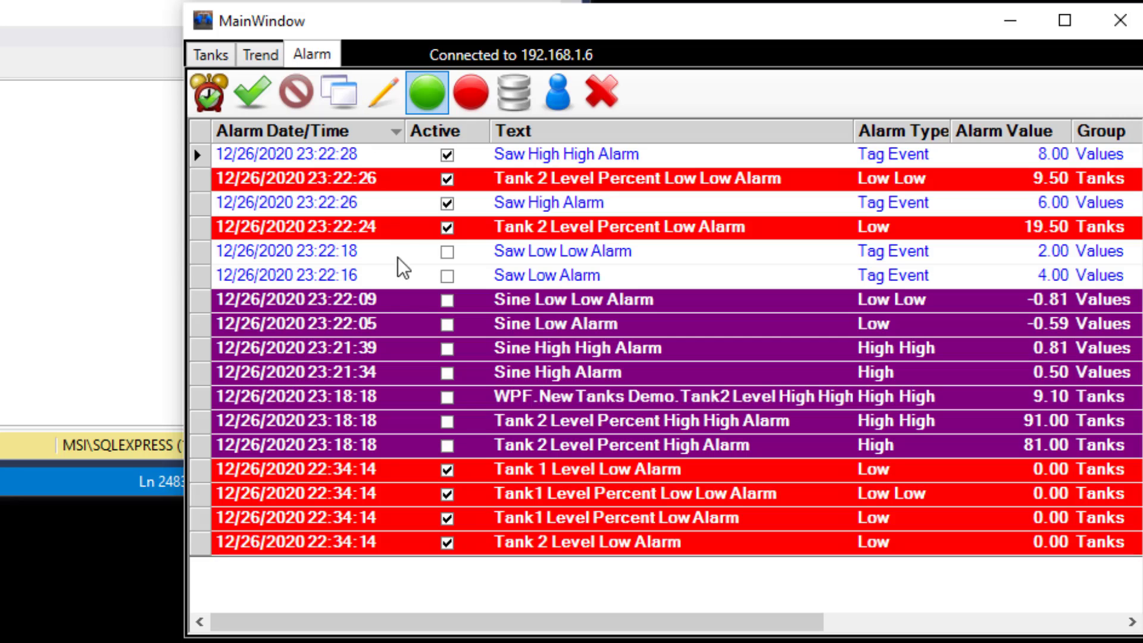
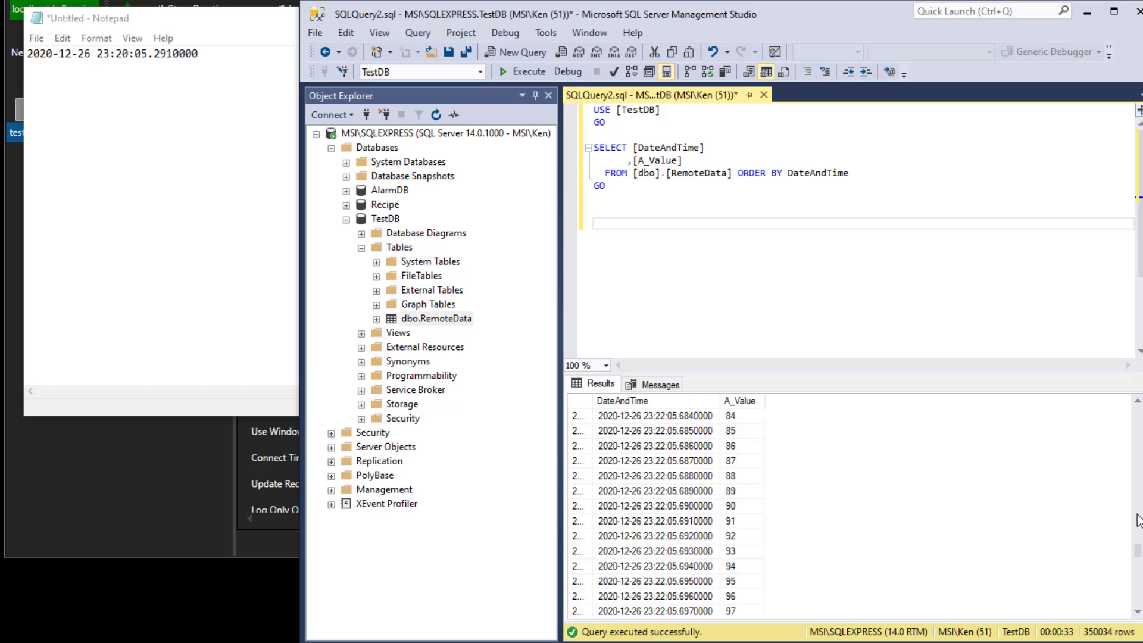
Scroll through the SSMS query results to compare logged timestamps and values with the timestamp saved in Notepad.
click(1137, 513)
click(1137, 513)
click(1138, 513)
click(1137, 514)
click(1137, 513)
click(1137, 514)
click(1137, 503)
scroll(1137, 508, up, 10)
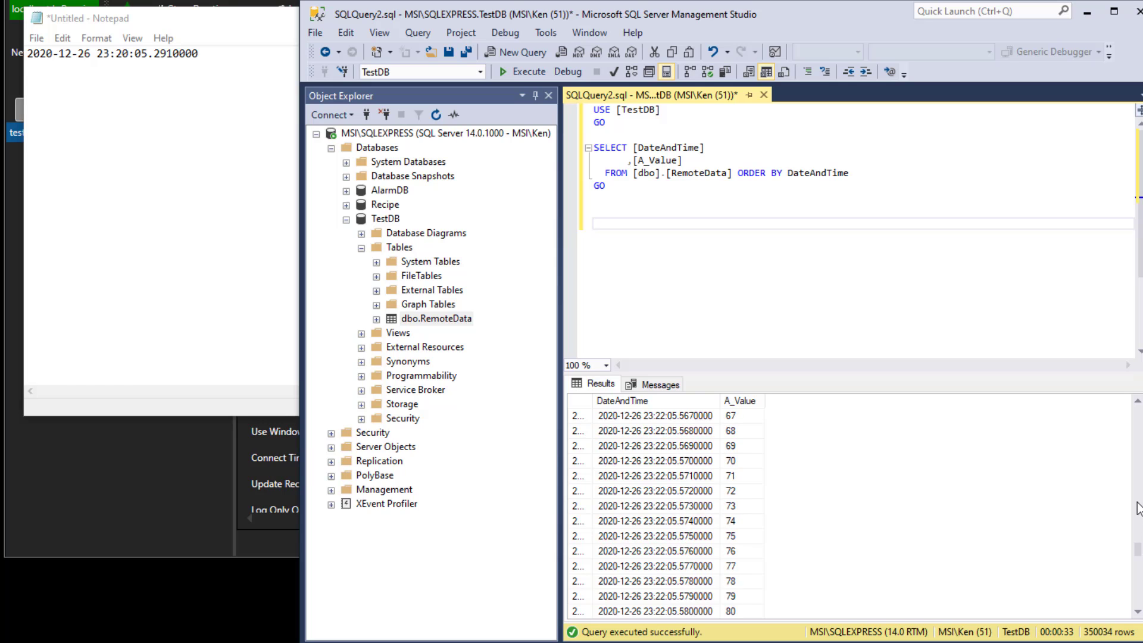
click(1137, 503)
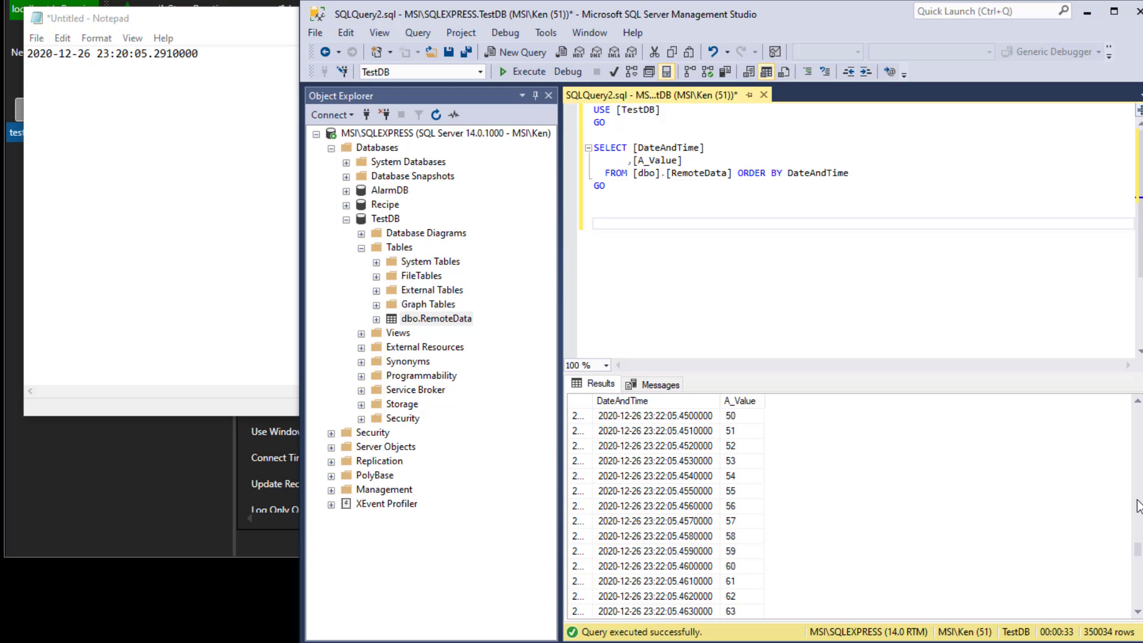
click(1137, 500)
click(1137, 500)
click(1138, 497)
click(1137, 497)
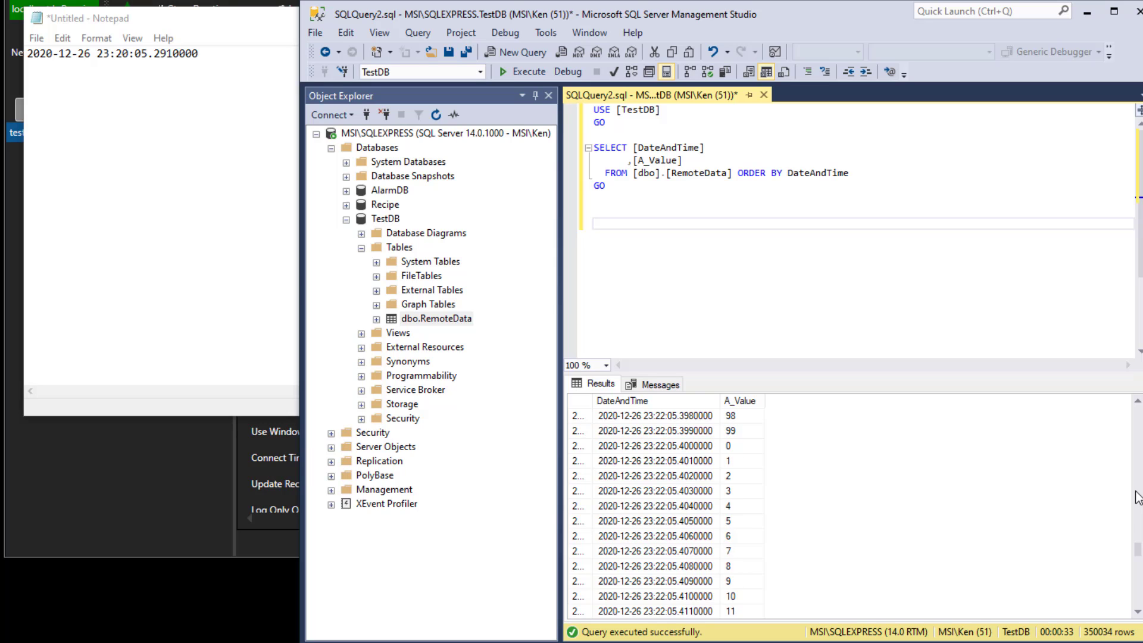
click(1138, 497)
click(1137, 495)
click(1136, 494)
click(1136, 494)
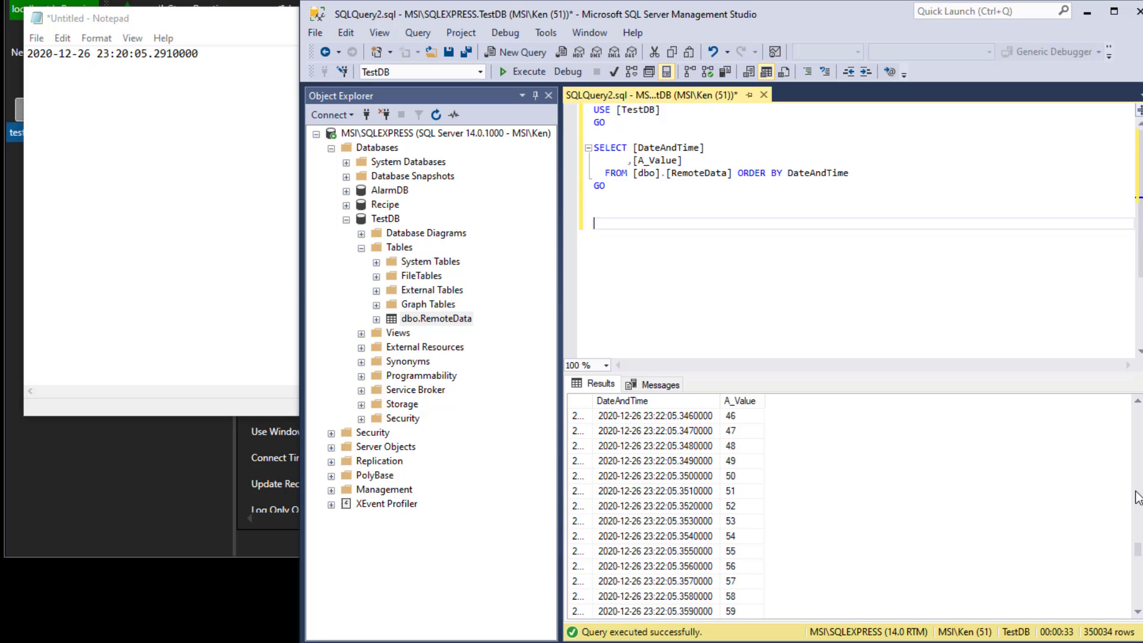
click(1138, 498)
click(1137, 497)
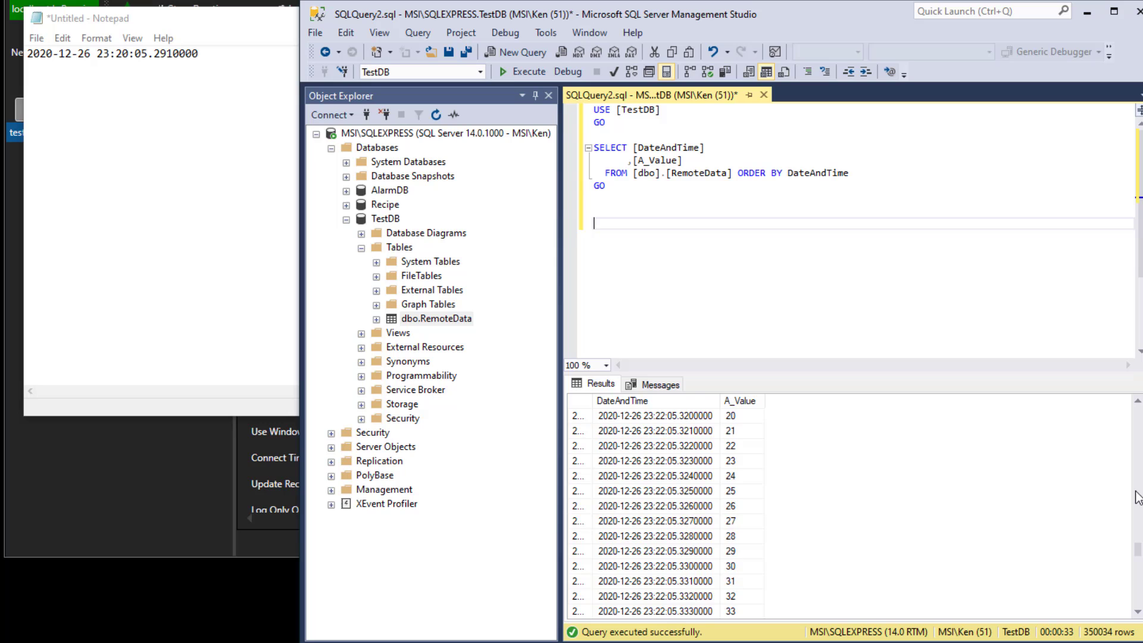
click(1137, 496)
click(1137, 495)
click(1137, 495)
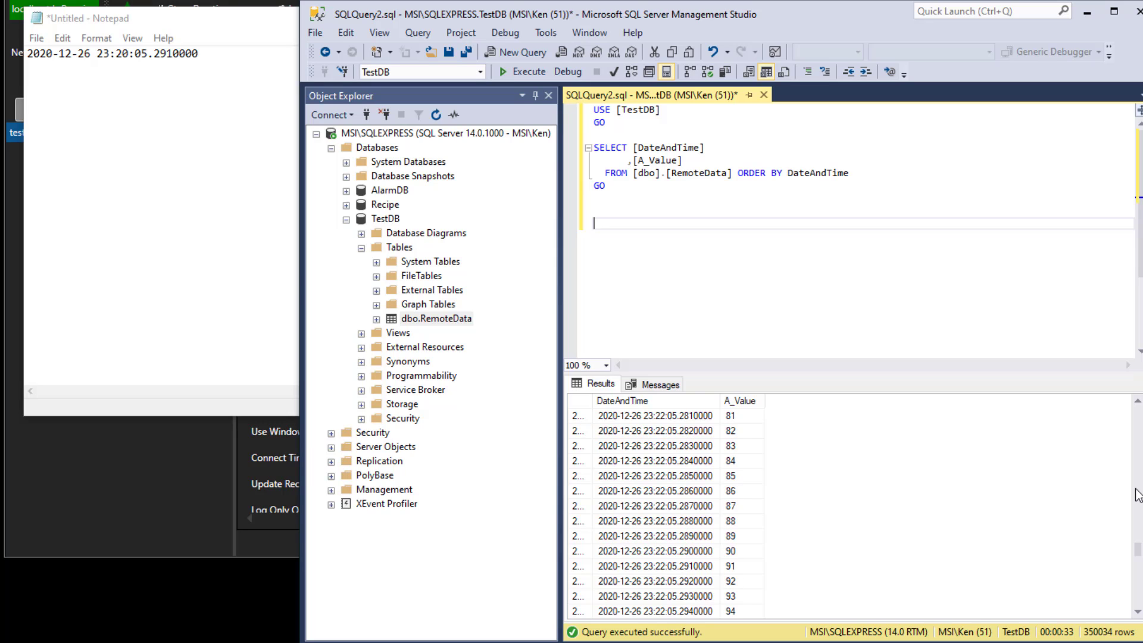
Select consecutive DateAndTime cells in the results grid and step down through the following rows.
click(671, 565)
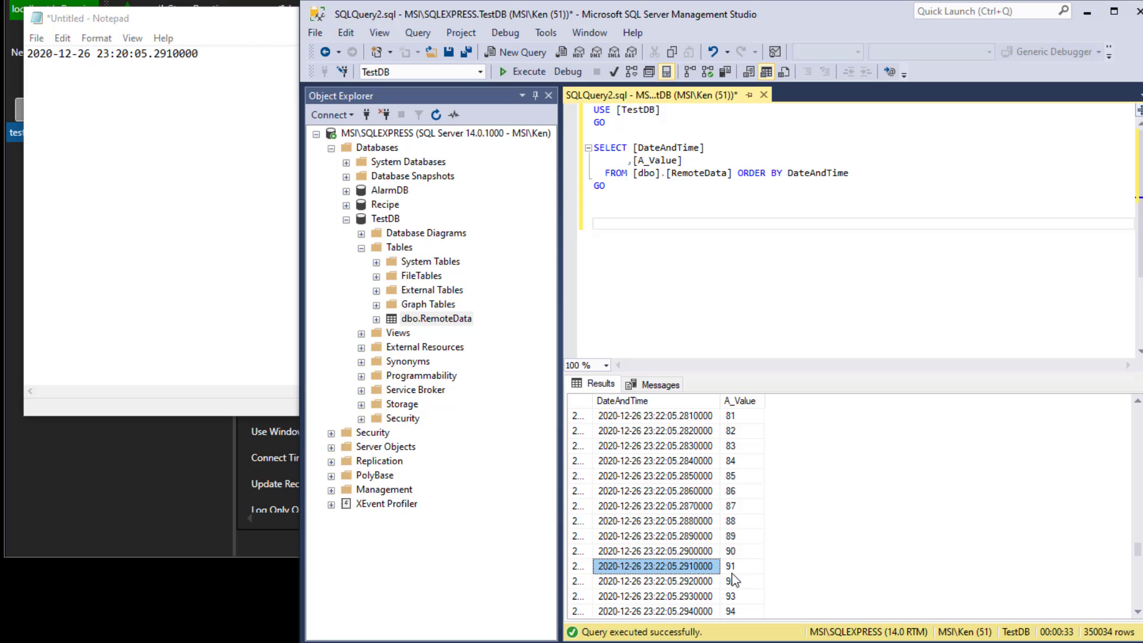
click(700, 586)
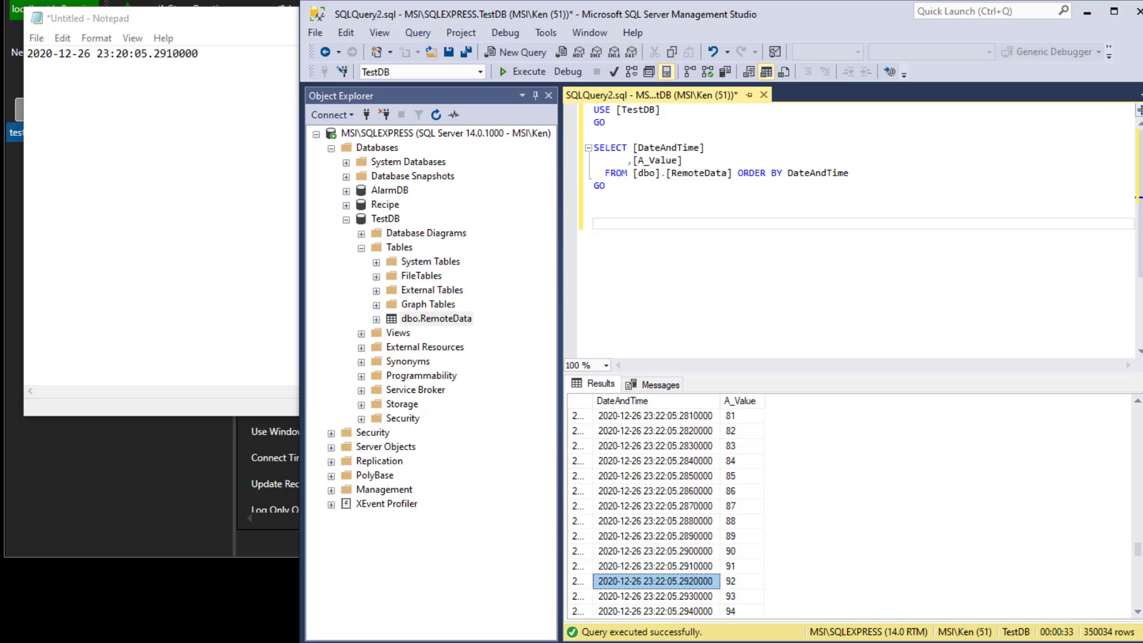
click(1138, 611)
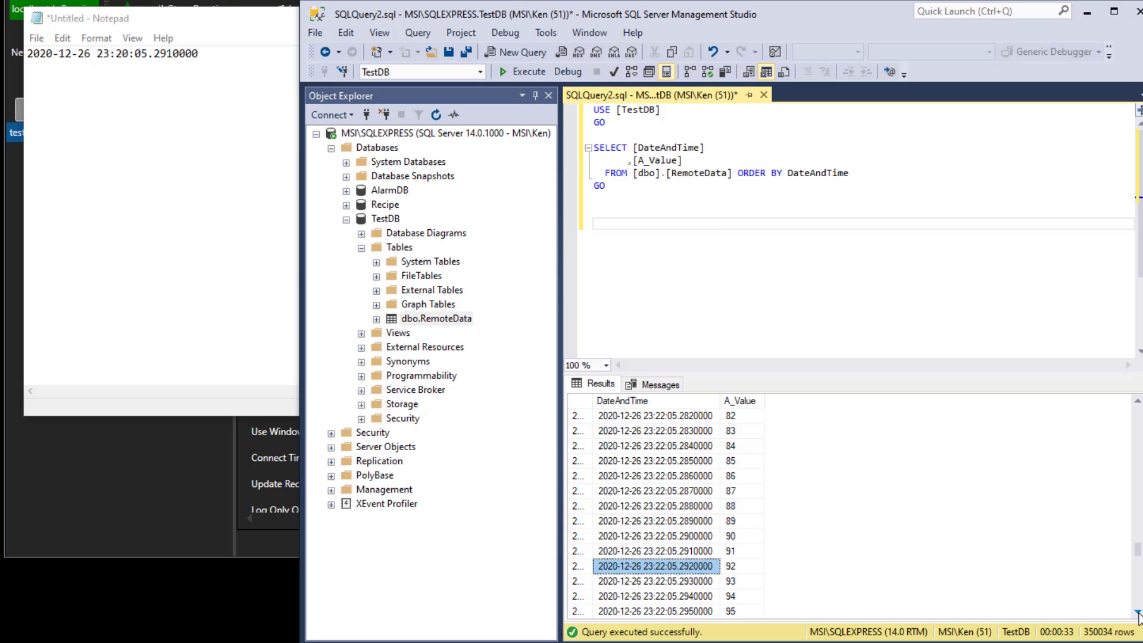
click(1138, 612)
click(1137, 611)
click(1138, 612)
click(1137, 612)
click(1138, 611)
click(1138, 612)
click(1138, 612)
click(1138, 611)
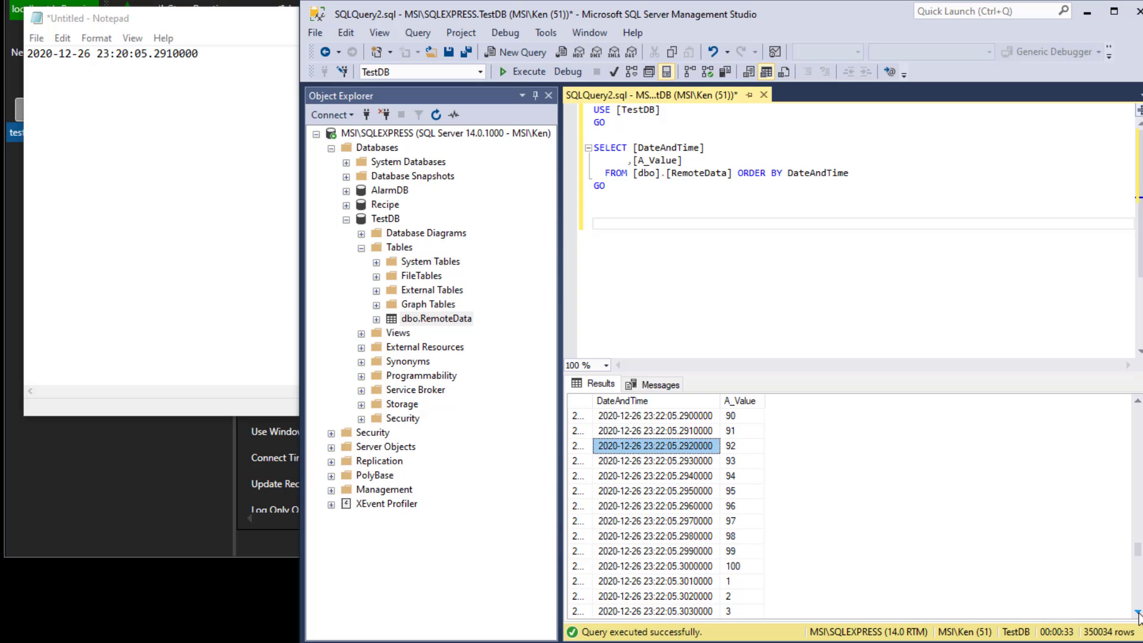
click(1138, 612)
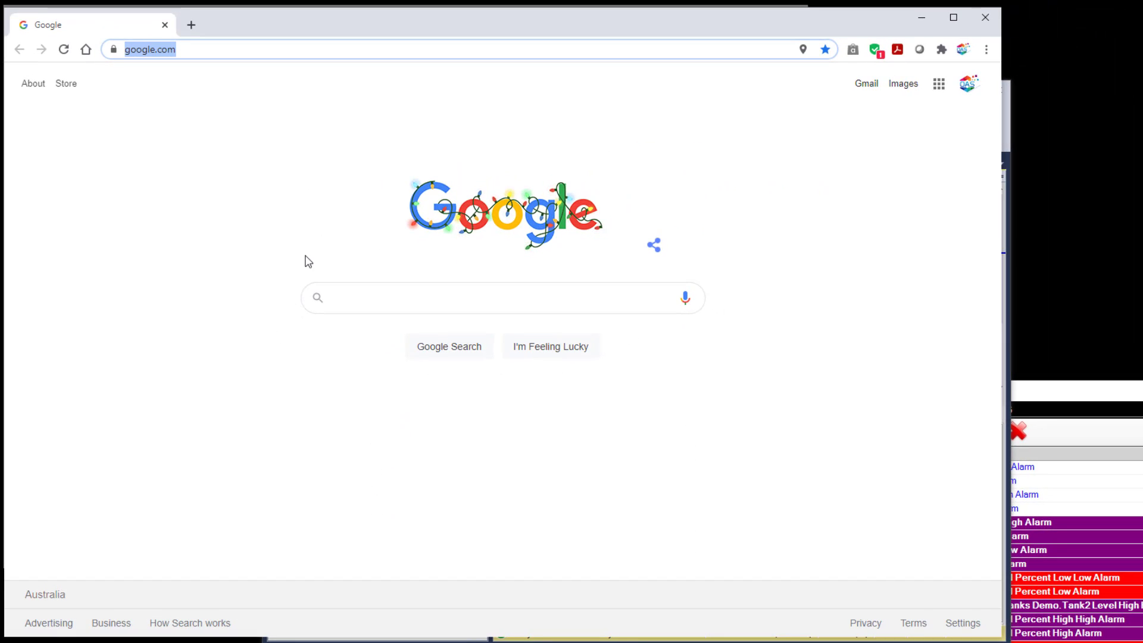
Switch to the browser, open openautomationsoftware.com and go to its Knowledge Base under Support.
text(omationsoftwar)
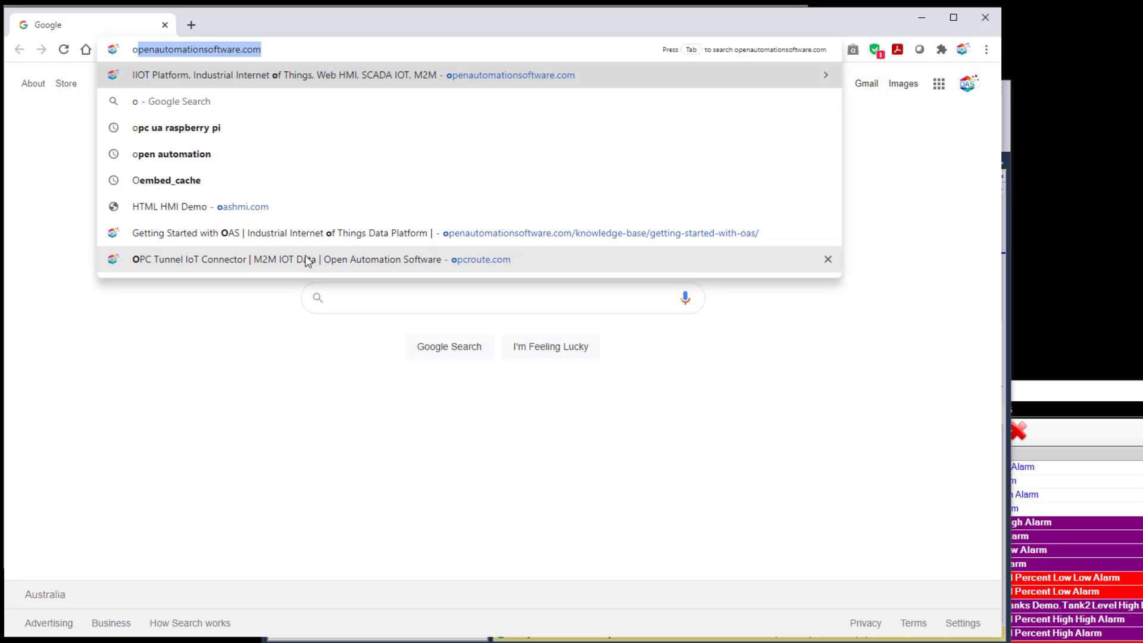
key(Return)
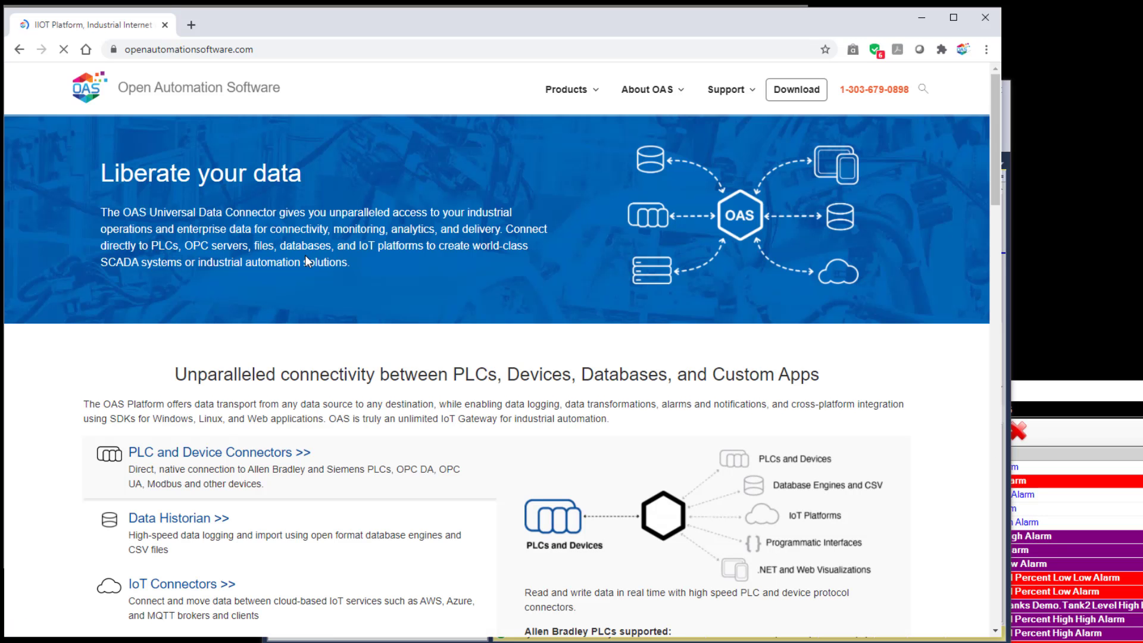
mouse_move(710, 106)
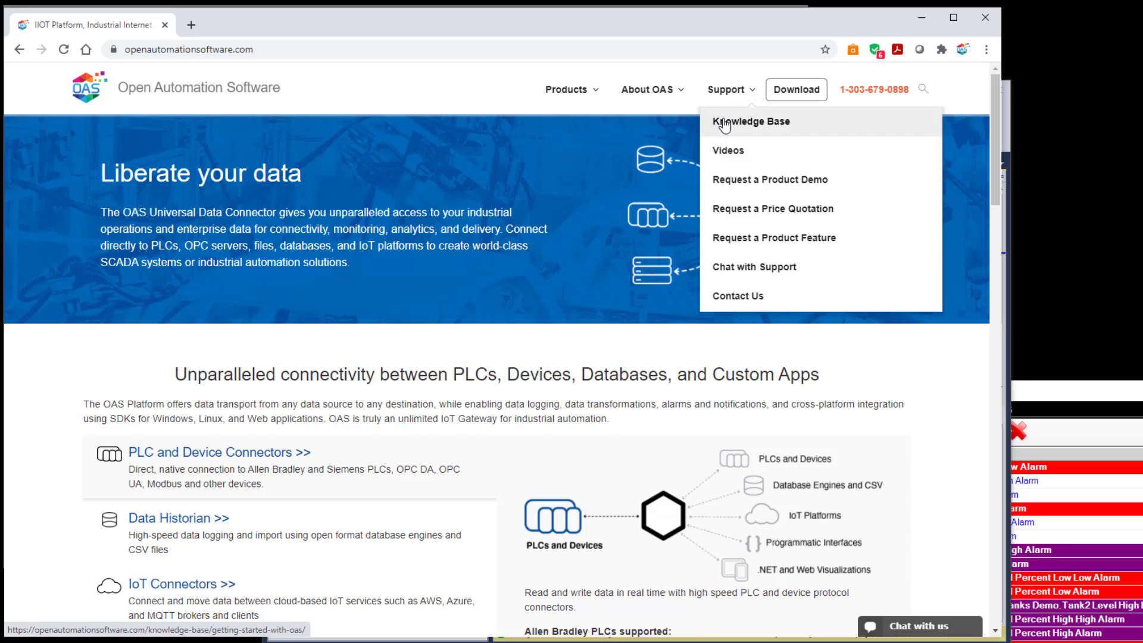
click(724, 125)
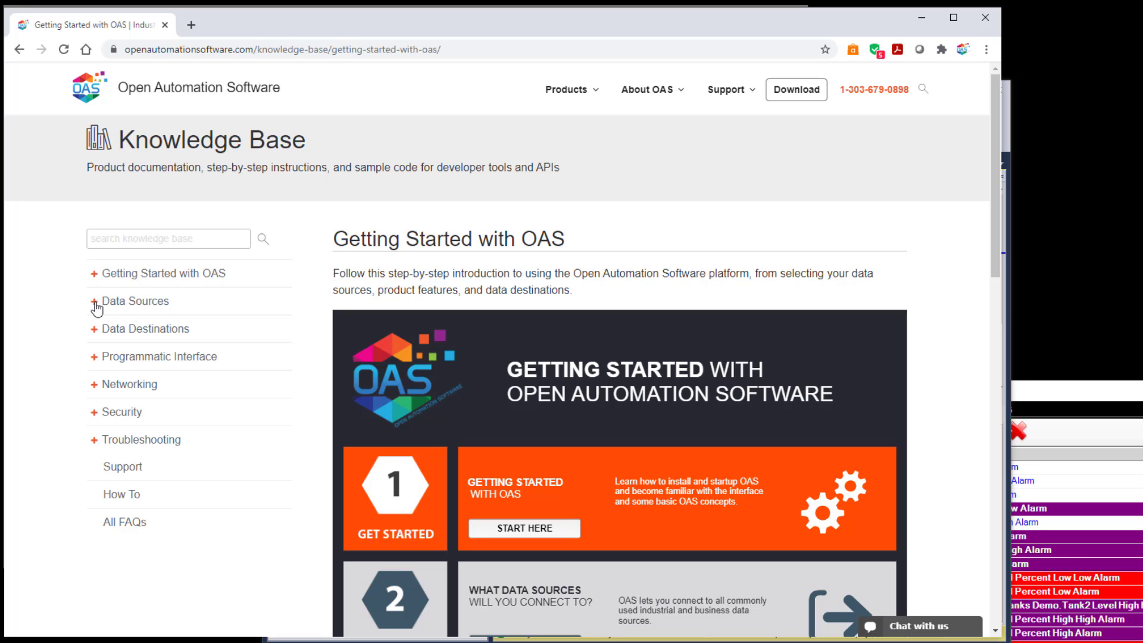
Expand the Data Sources and Data Destinations sections of the knowledge base navigation and browse their topics.
click(95, 303)
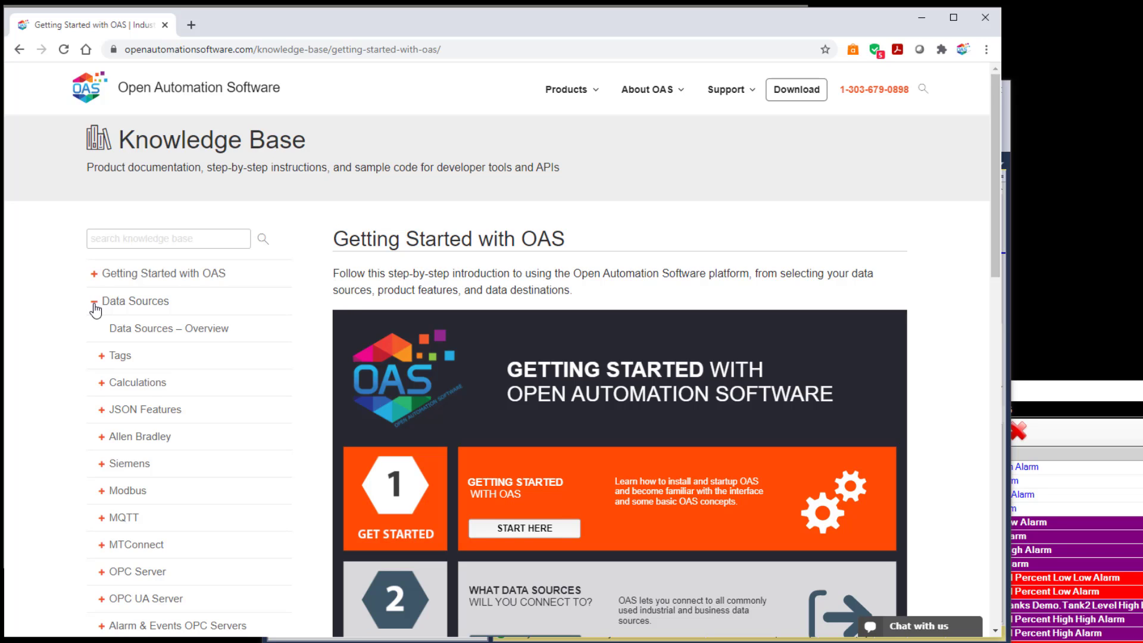
scroll(94, 309, down, 1)
scroll(94, 309, down, 4)
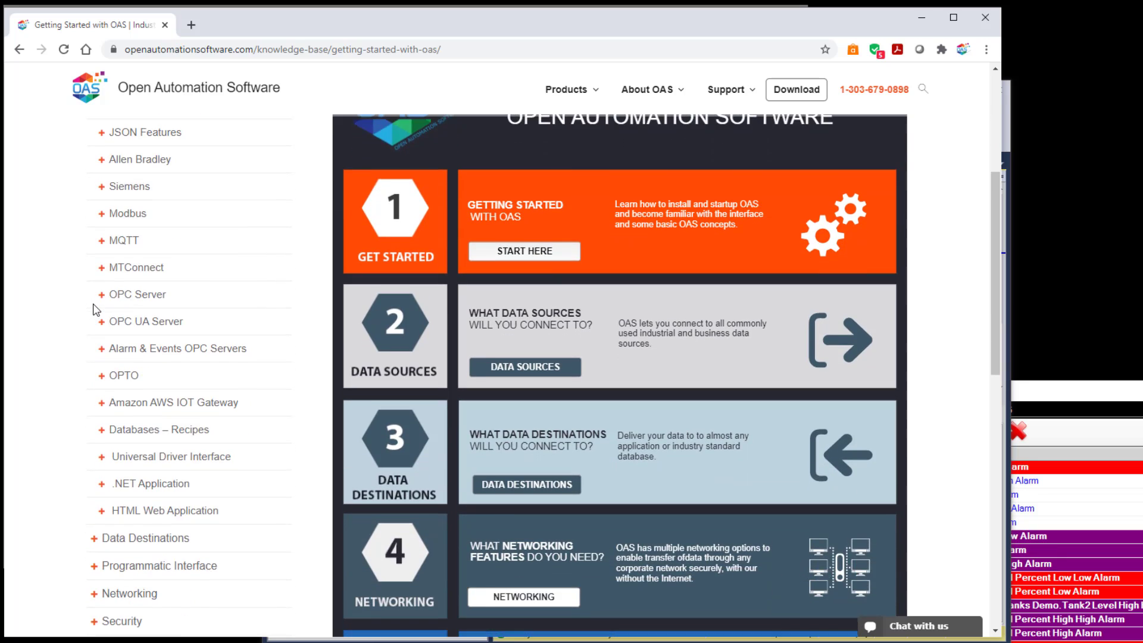
scroll(74, 381, down, 2)
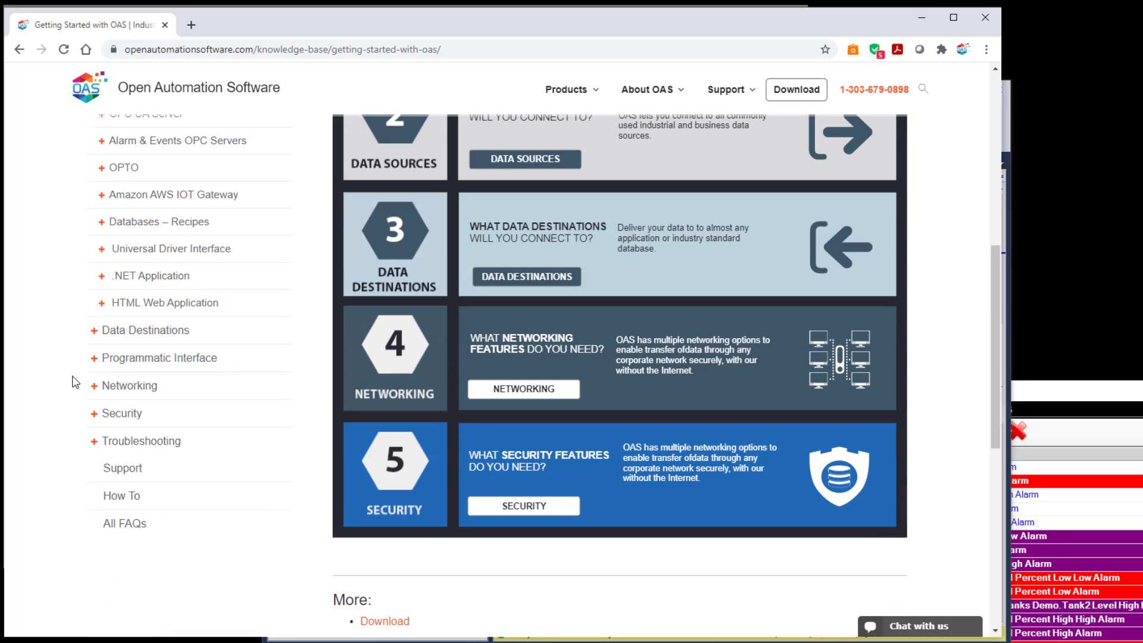
click(94, 336)
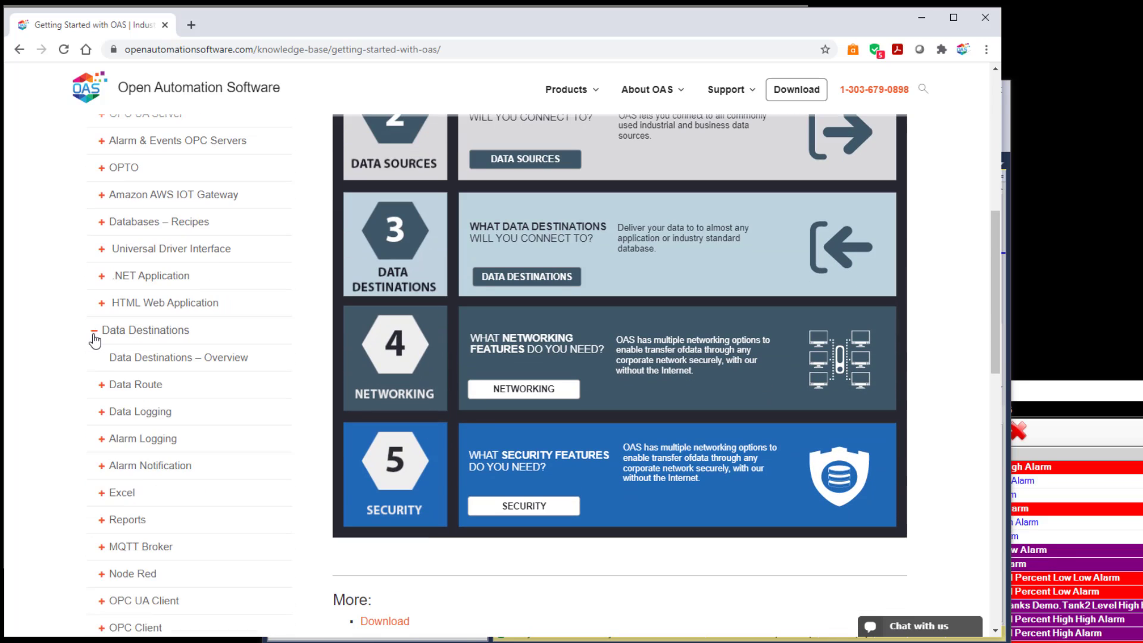
scroll(89, 365, down, 2)
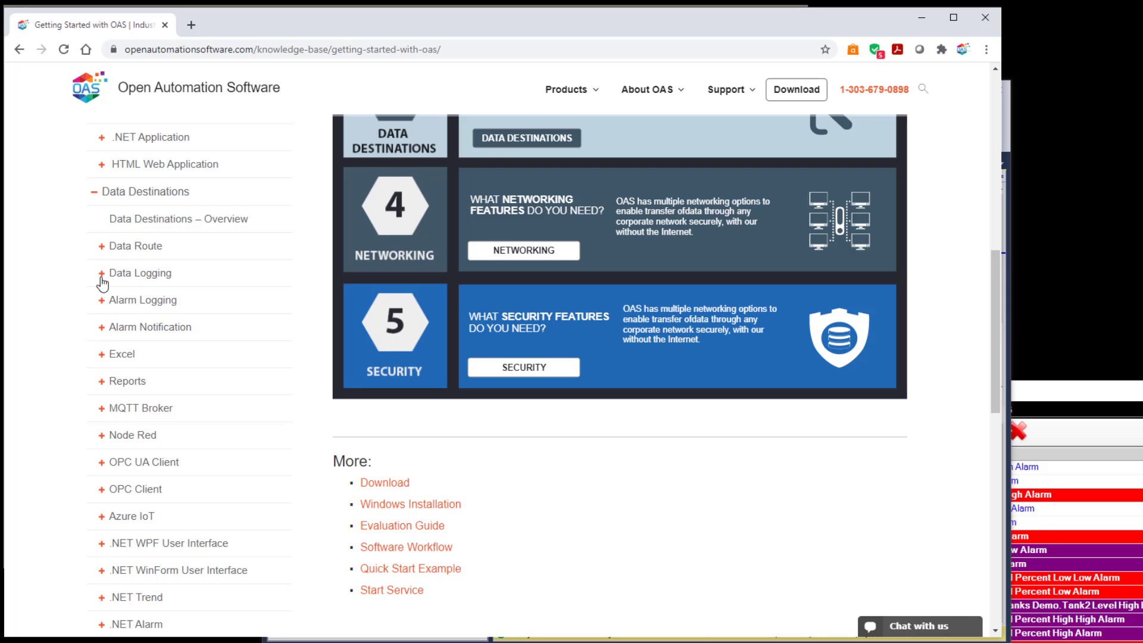
scroll(87, 283, up, 7)
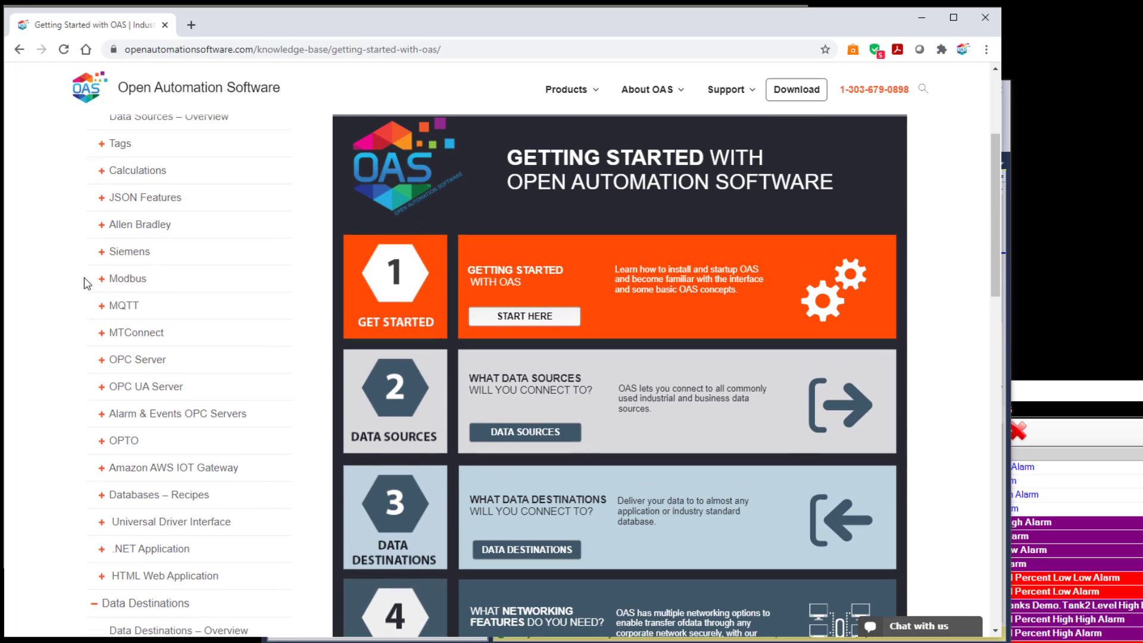
scroll(88, 283, up, 1)
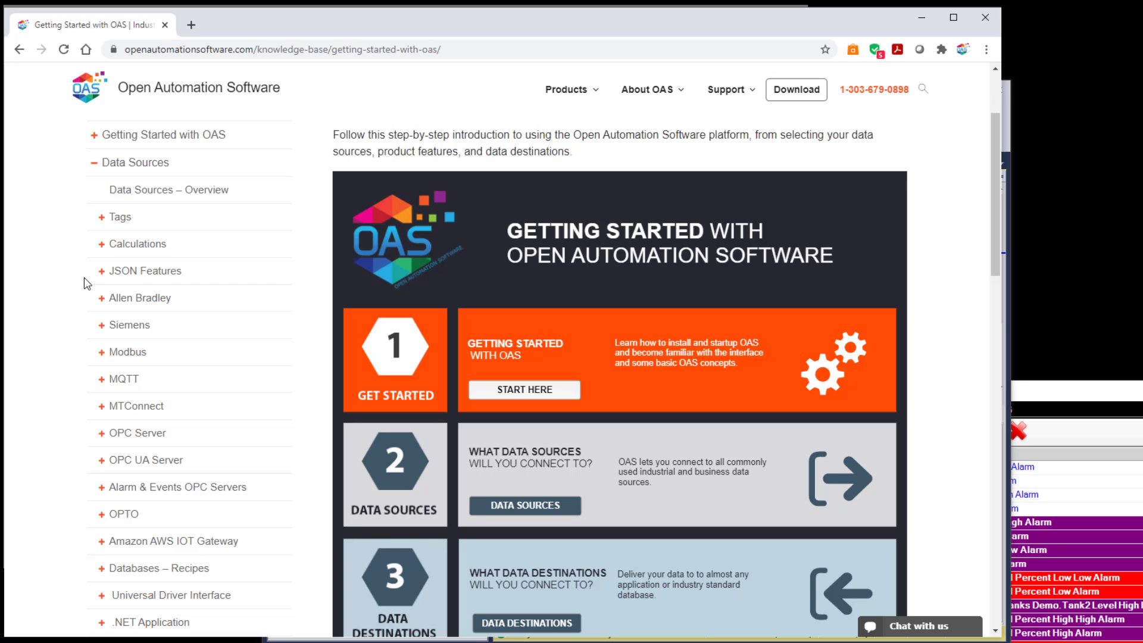
scroll(87, 283, down, 2)
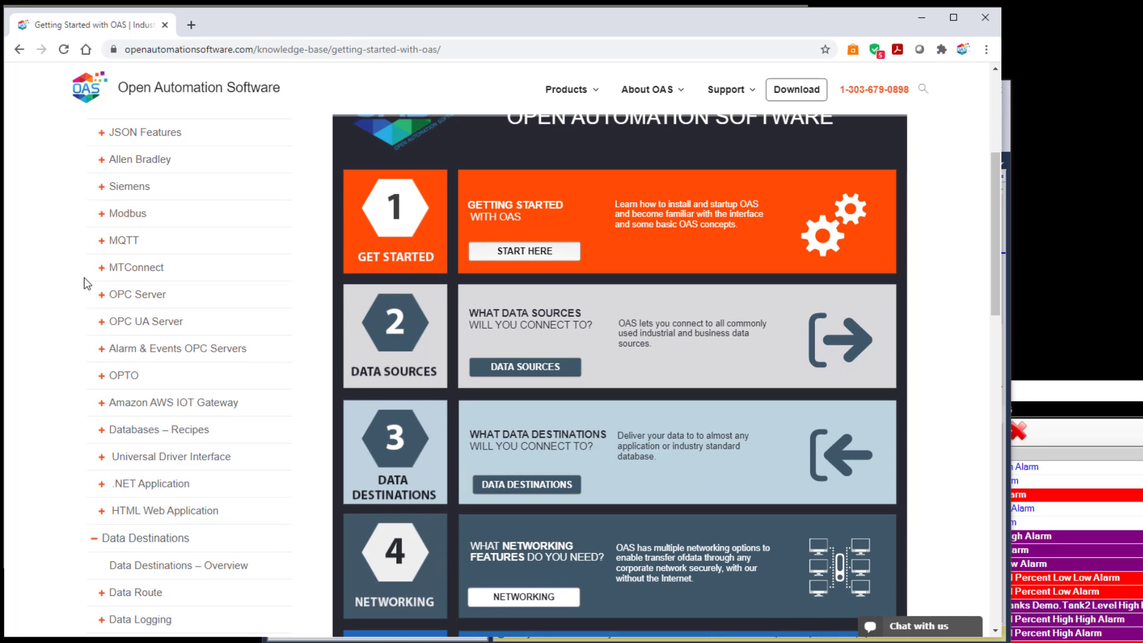
scroll(87, 283, up, 1)
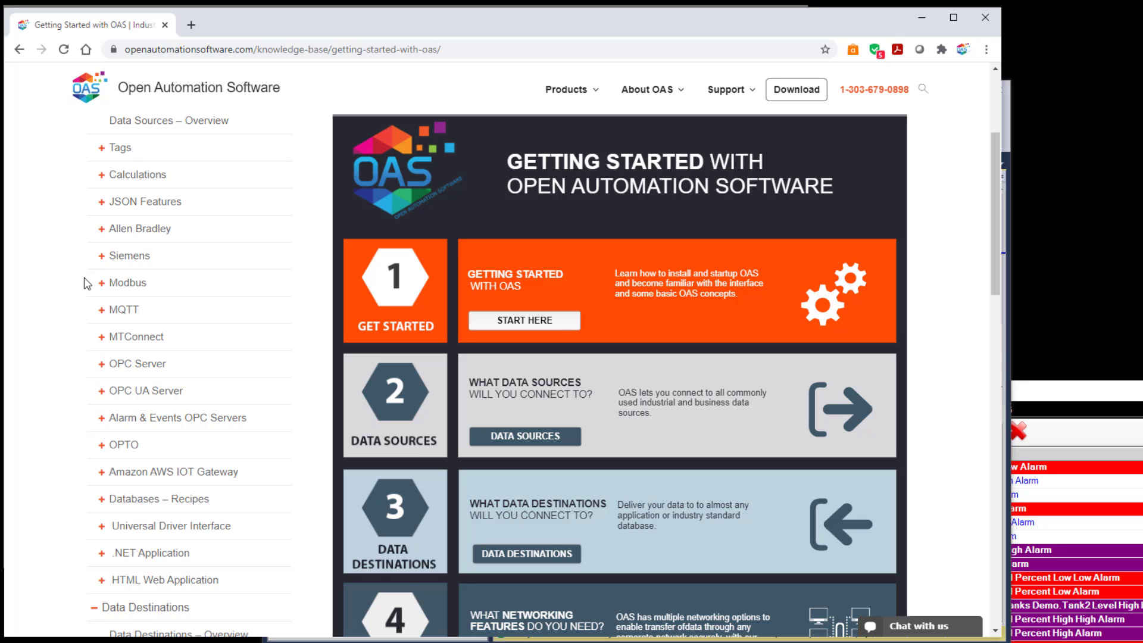
scroll(87, 283, down, 6)
scroll(88, 284, down, 1)
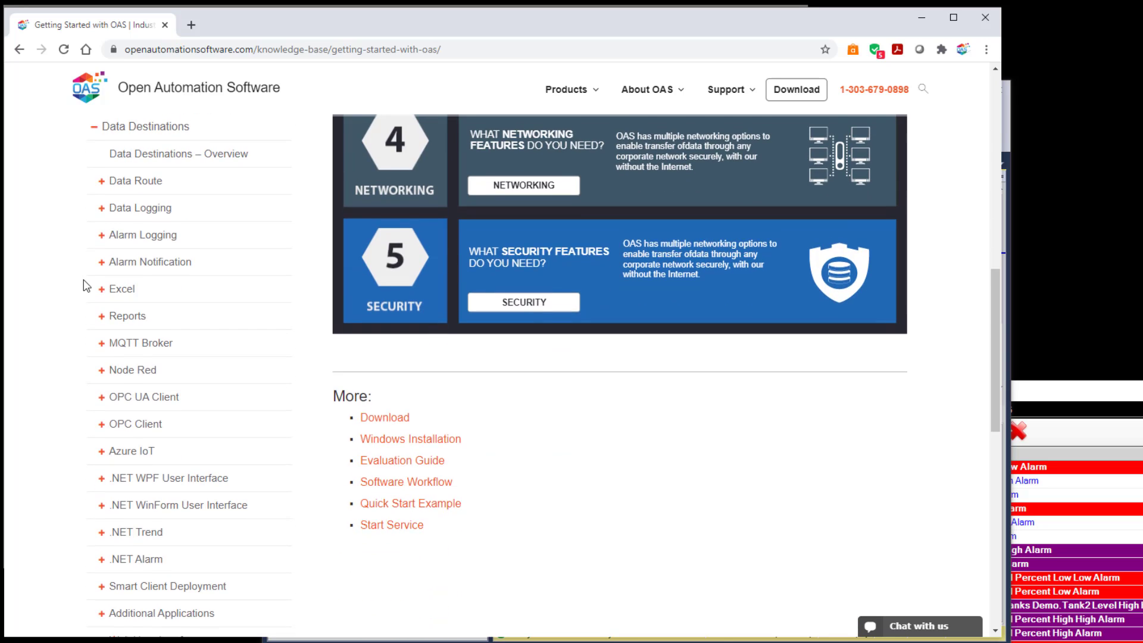
scroll(87, 285, up, 1)
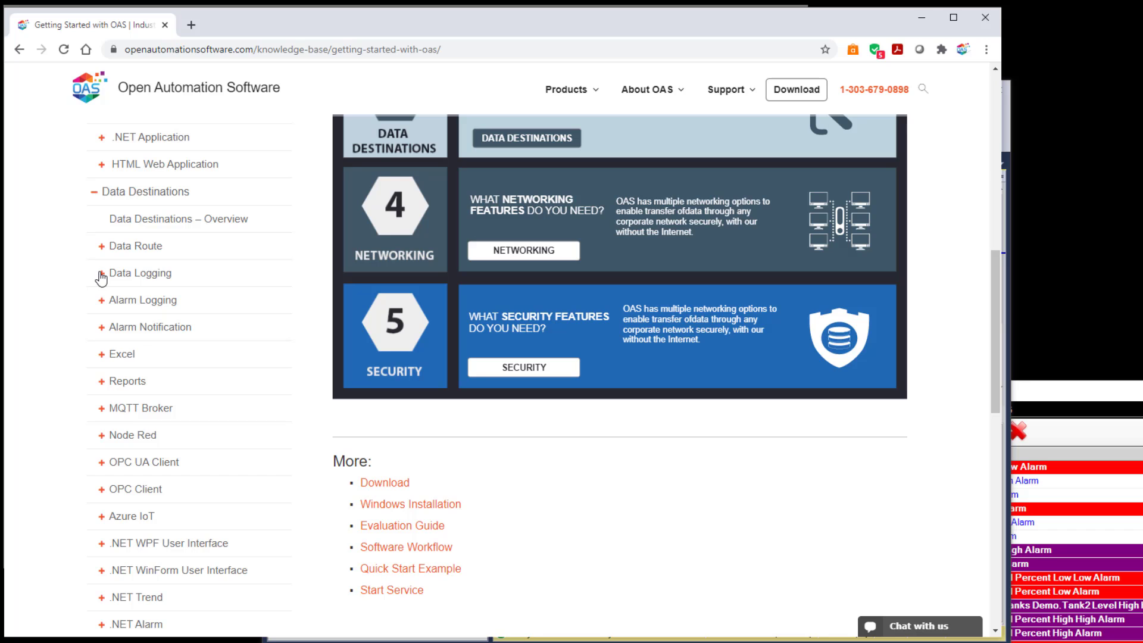
Expand Data Logging and open the Log Buffered Data from a PLC or Controller article.
click(101, 273)
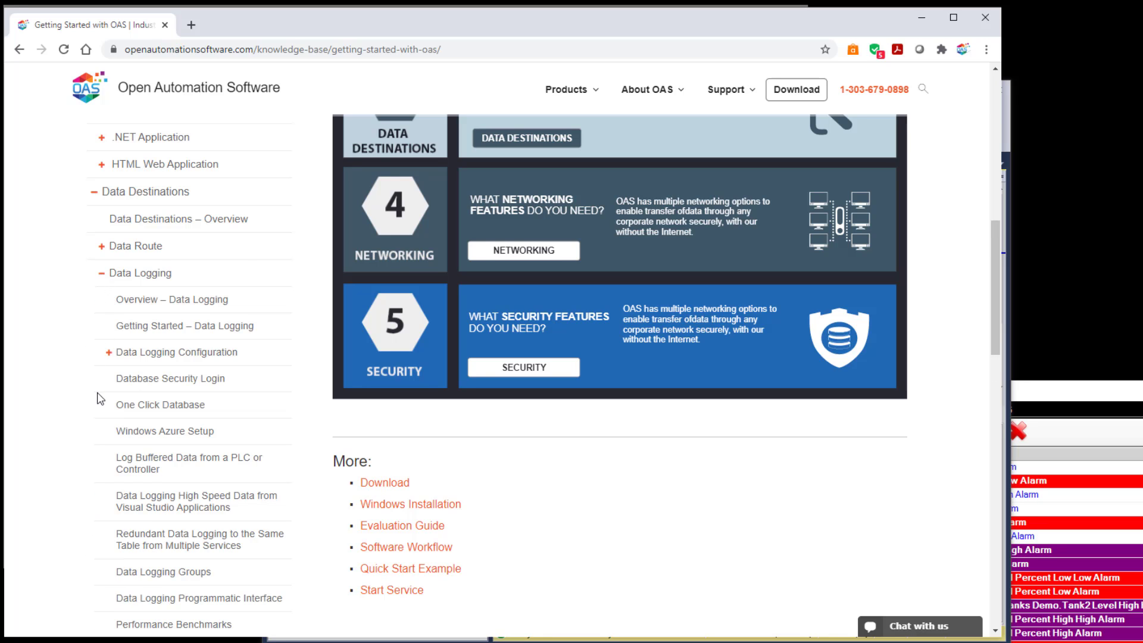
scroll(100, 398, down, 2)
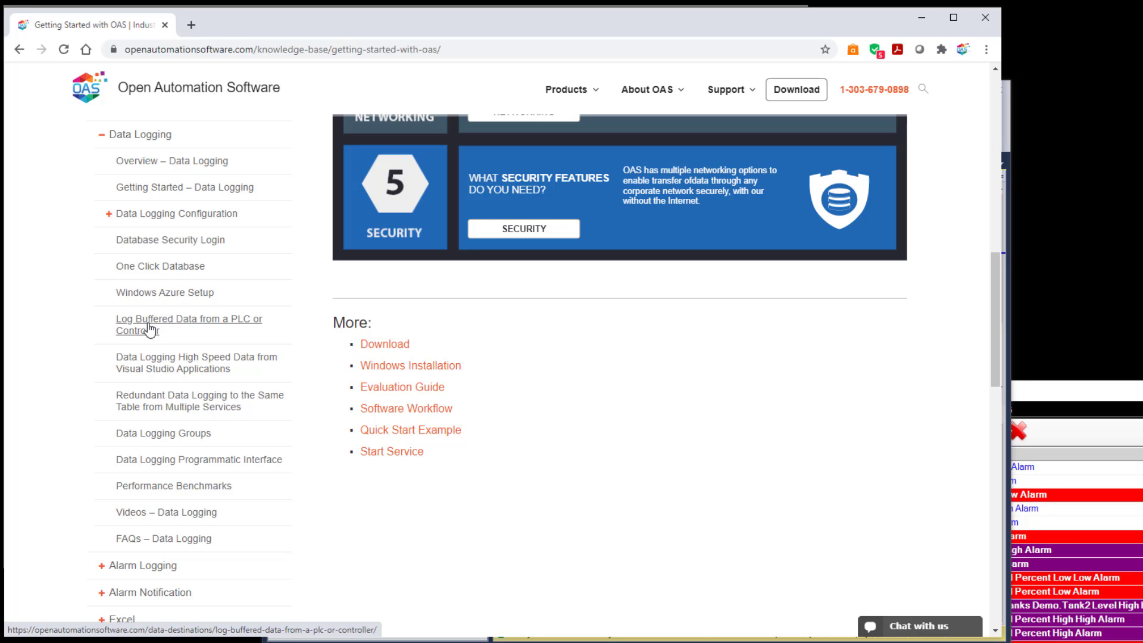
click(148, 329)
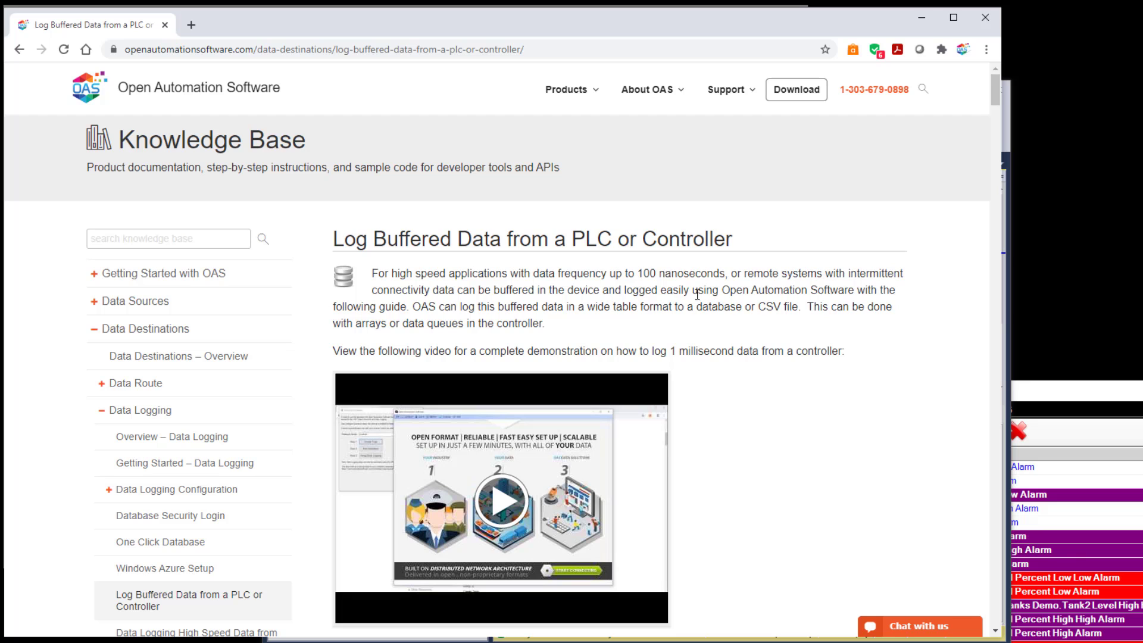
Read through the buffered data logging article's handshaking logic and tag creation steps.
scroll(697, 331, down, 2)
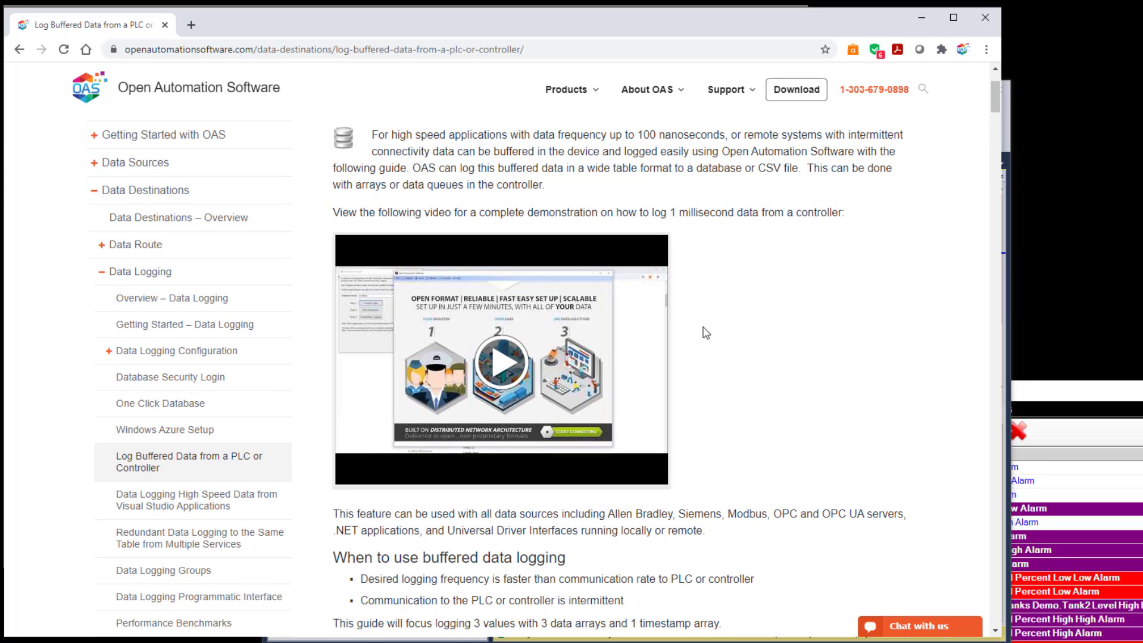
scroll(706, 332, down, 5)
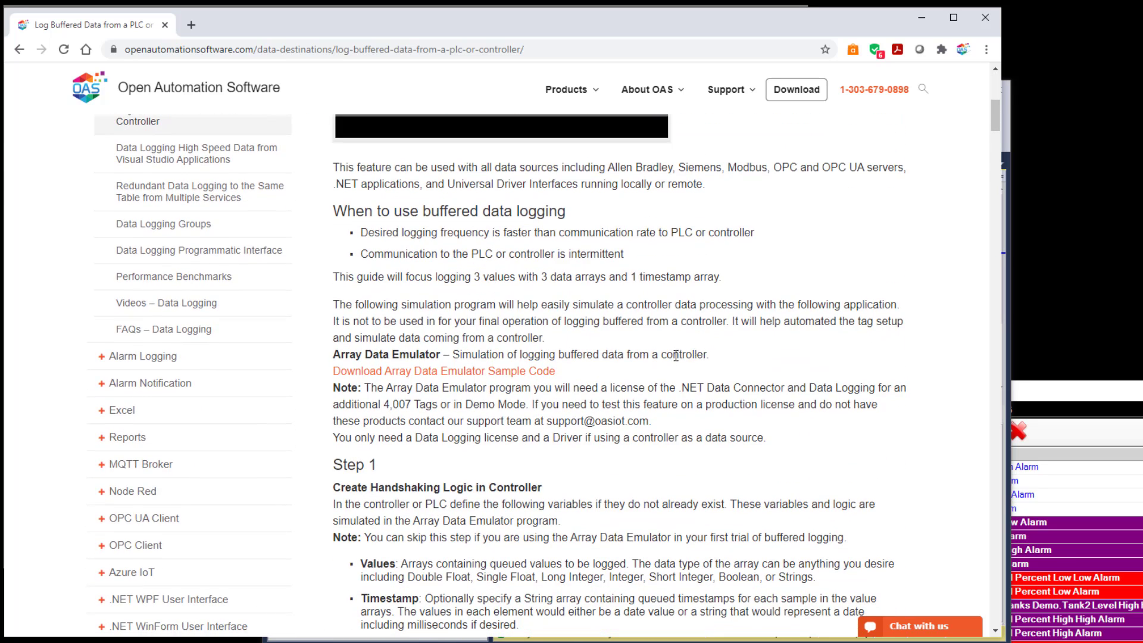
scroll(676, 355, down, 5)
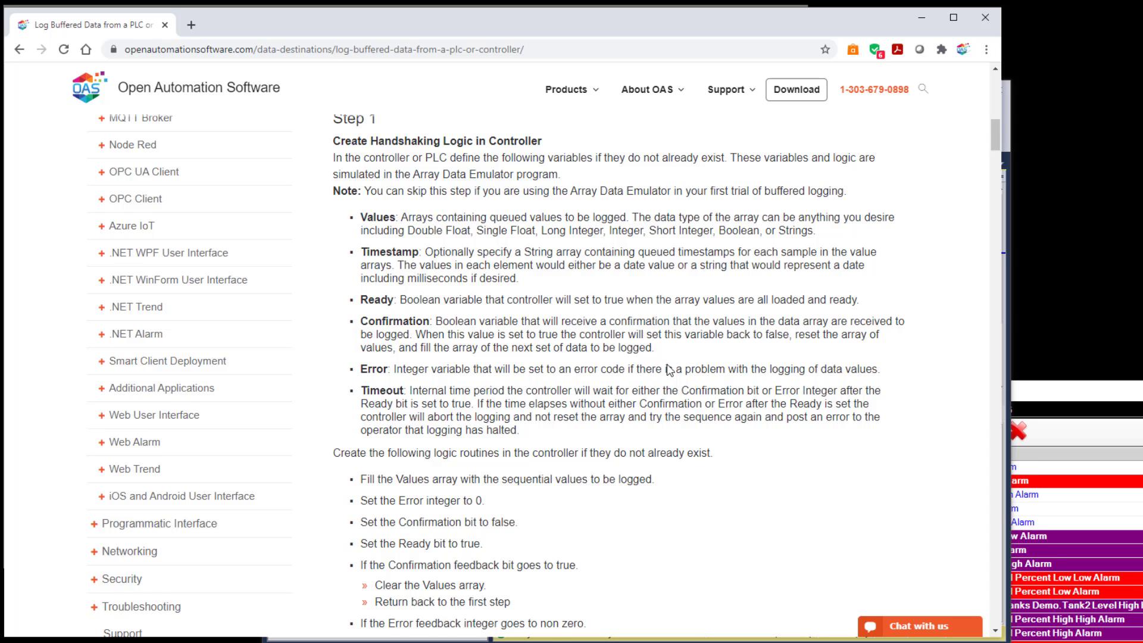
scroll(669, 369, down, 3)
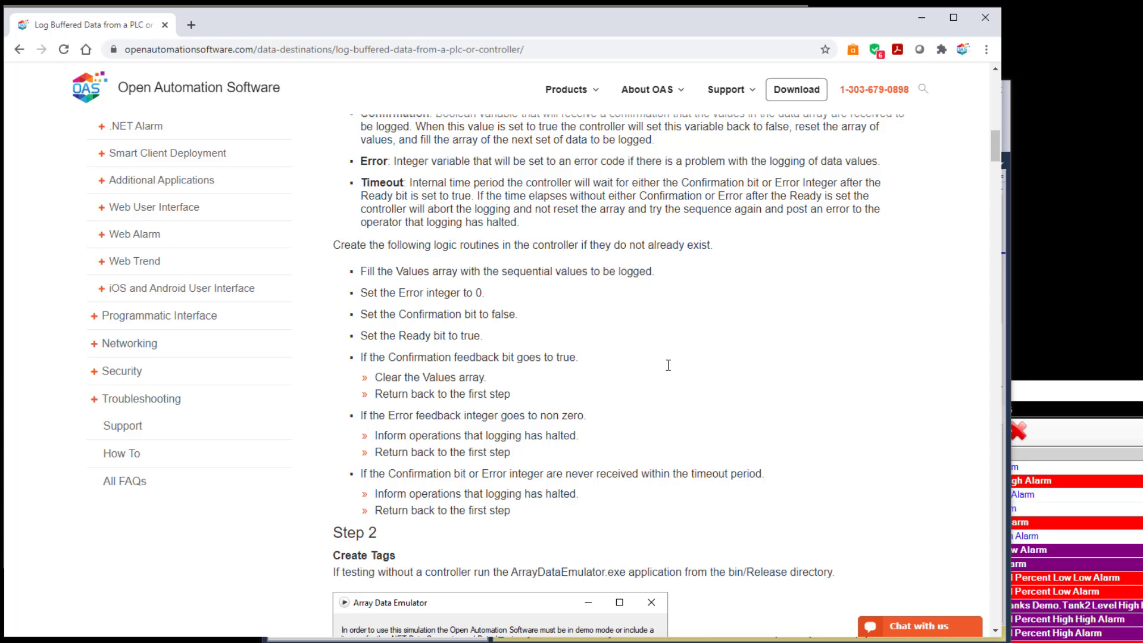
scroll(668, 365, down, 3)
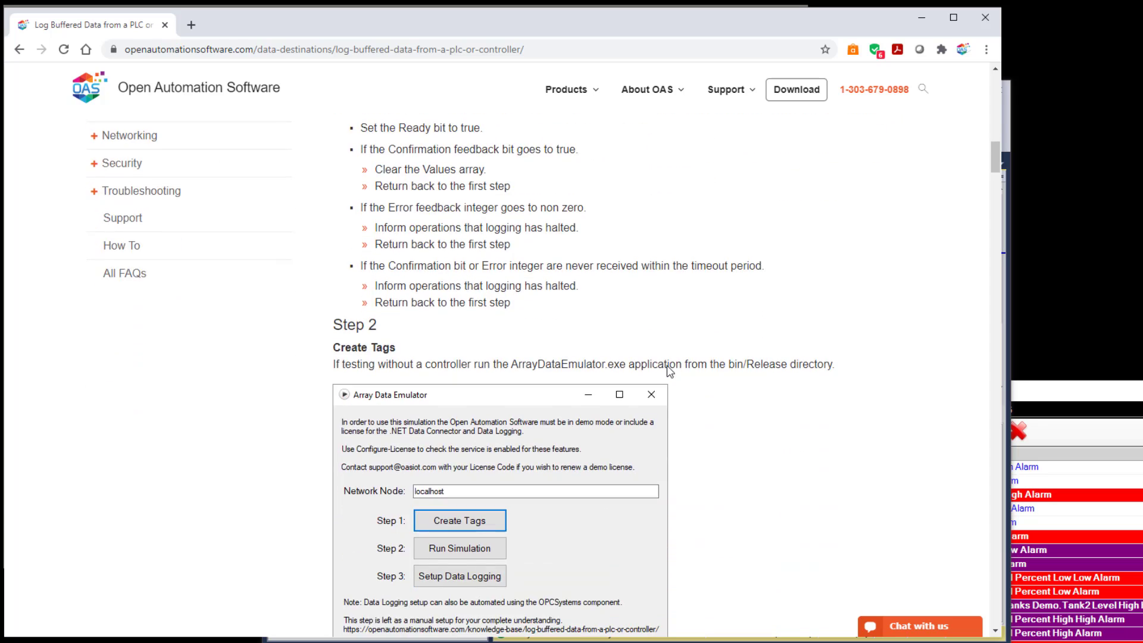
scroll(669, 369, down, 6)
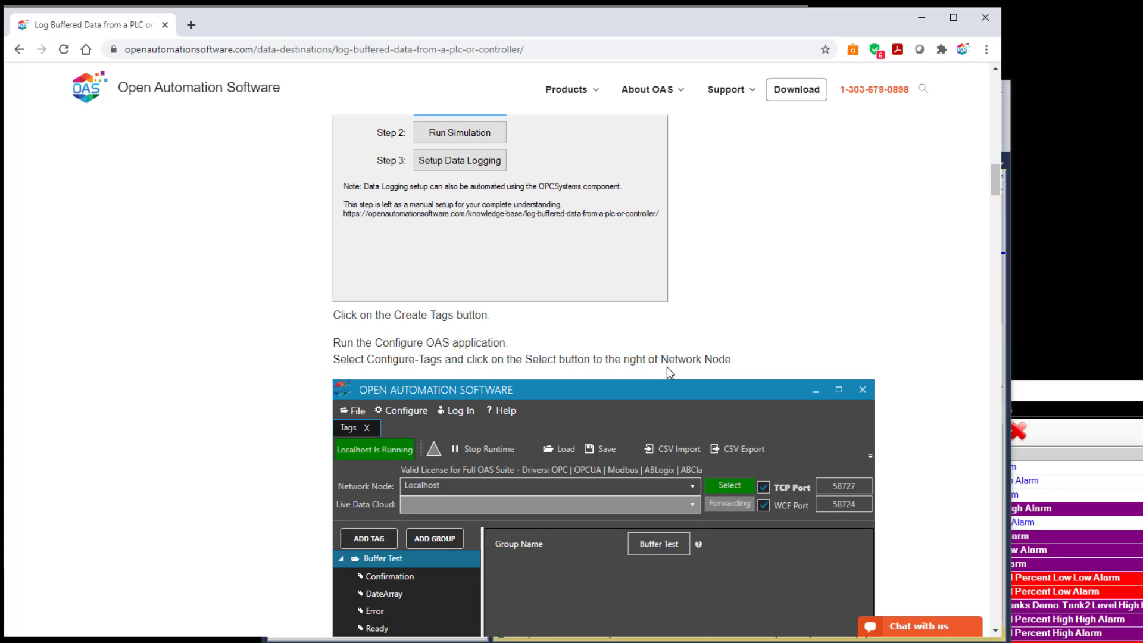
Read the remaining buffered data tag list and Setup Data Logging steps of the article, then close the browser.
scroll(669, 371, down, 6)
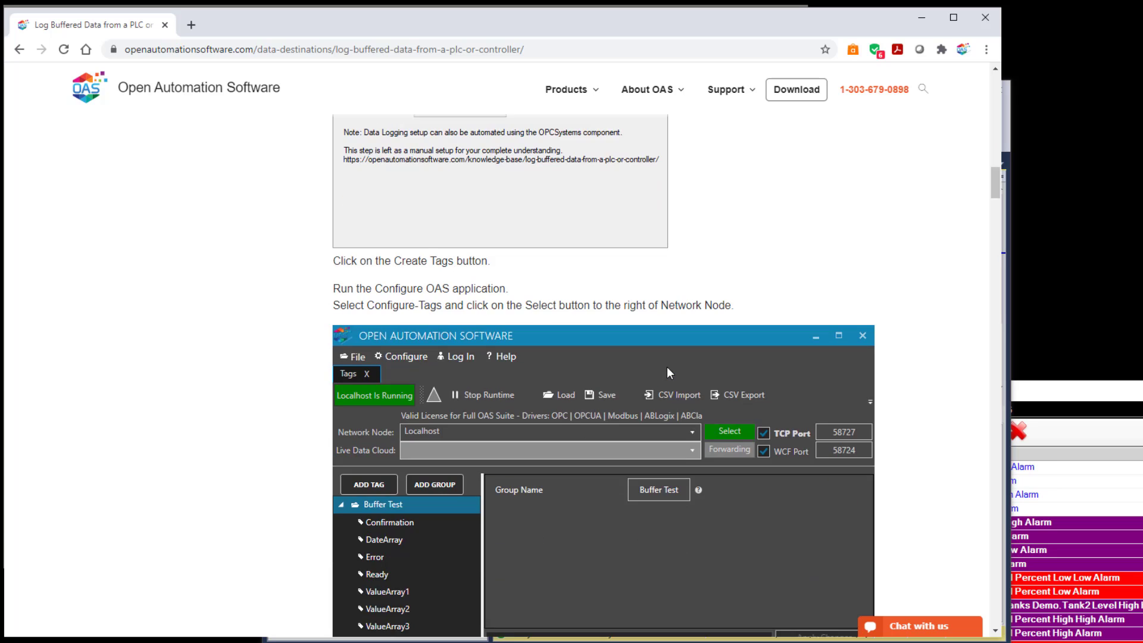
scroll(669, 374, down, 3)
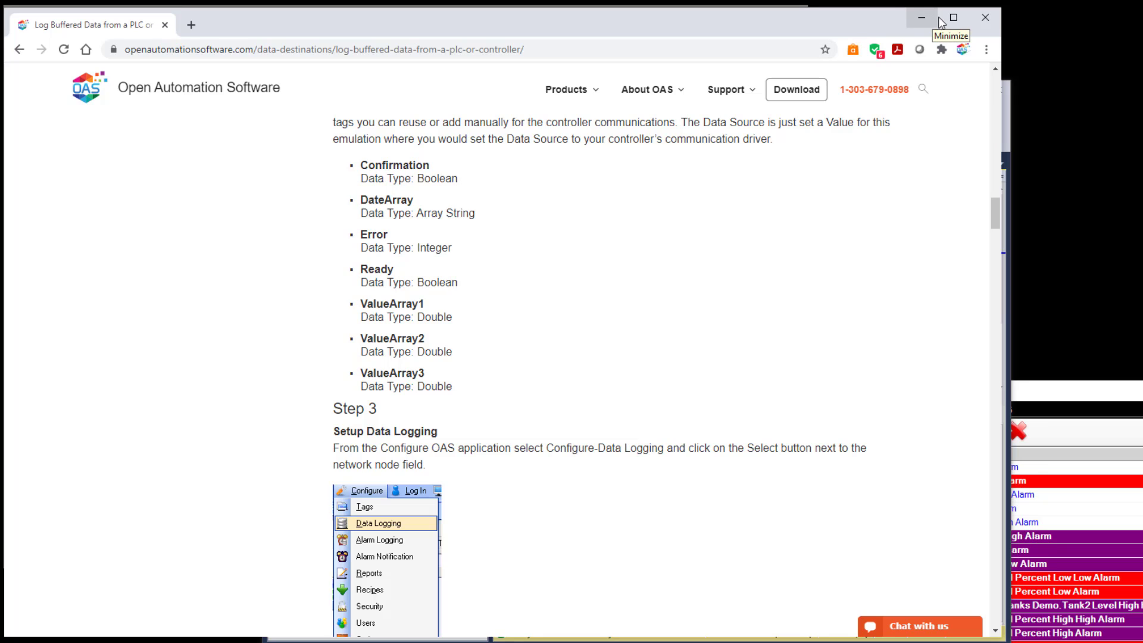
click(983, 19)
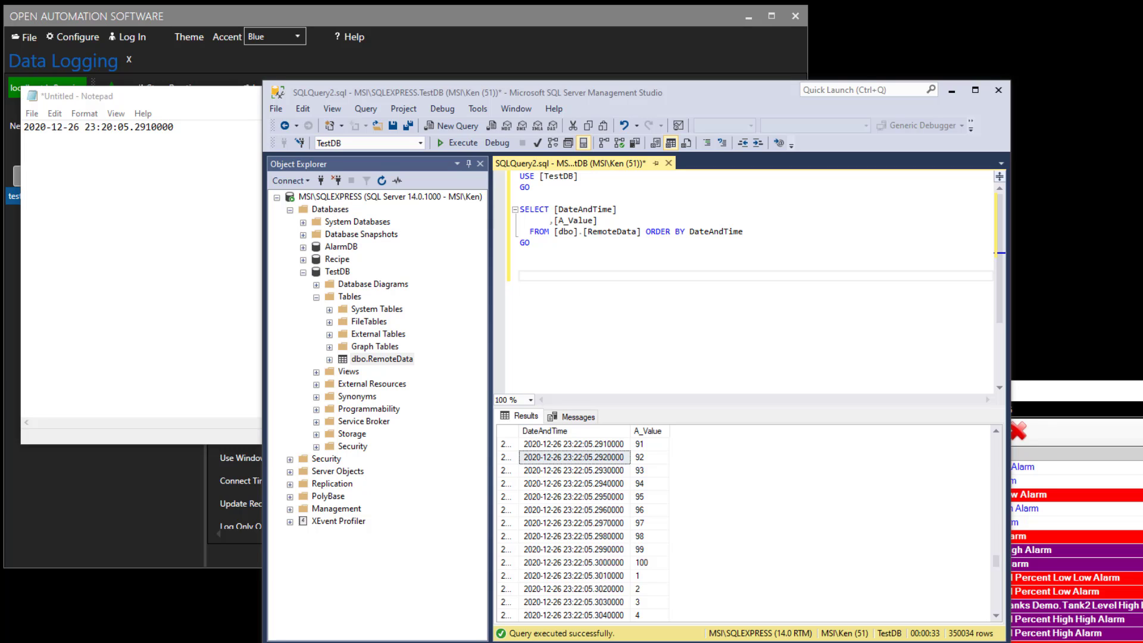
Switch back to the browser on openautomationsoftware.com and open the Knowledge Base under Support.
click(574, 457)
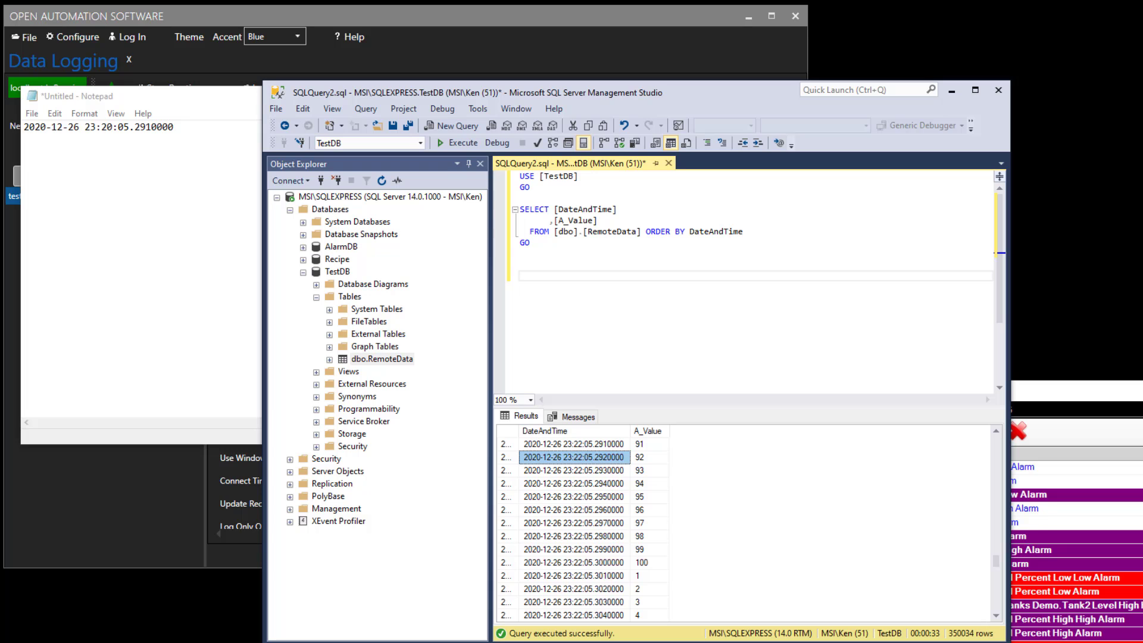
key(alt+Tab)
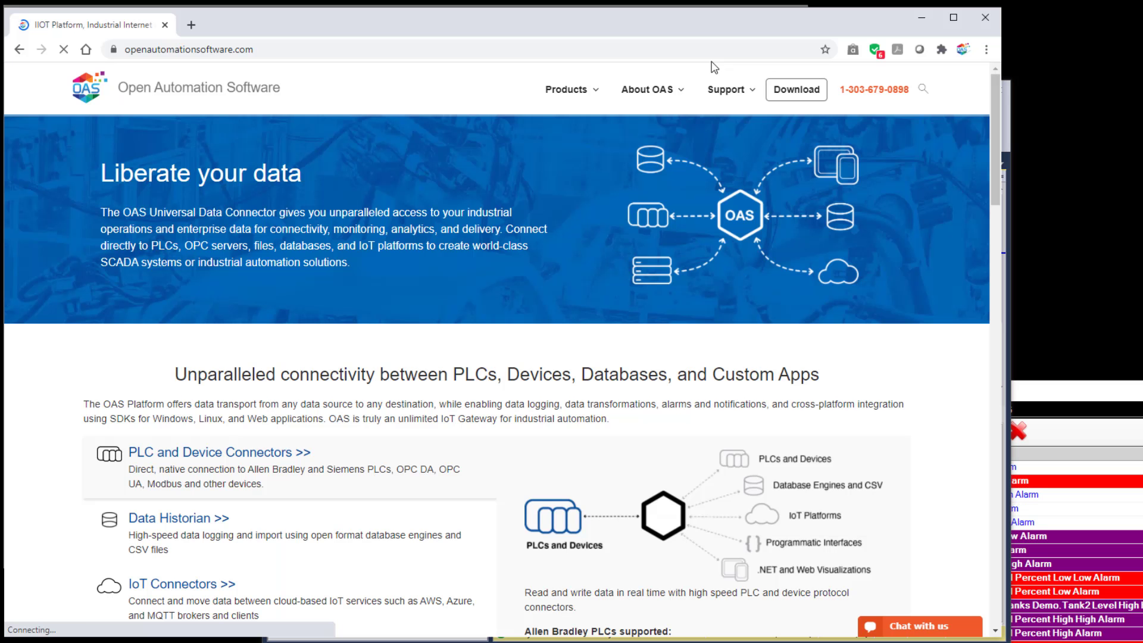
mouse_move(723, 86)
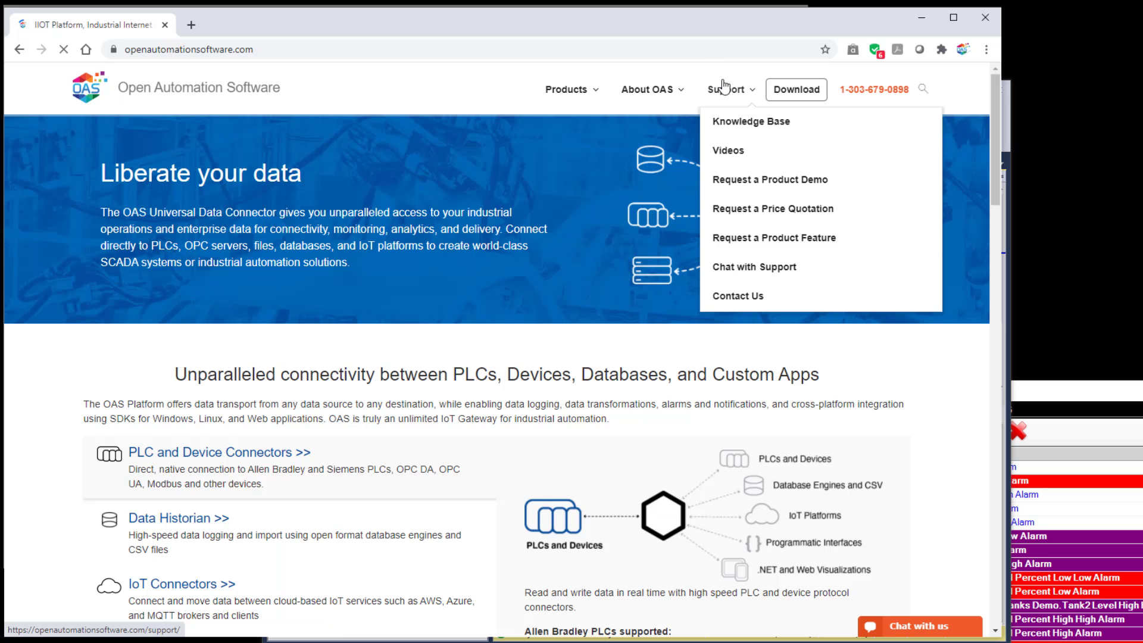
click(720, 121)
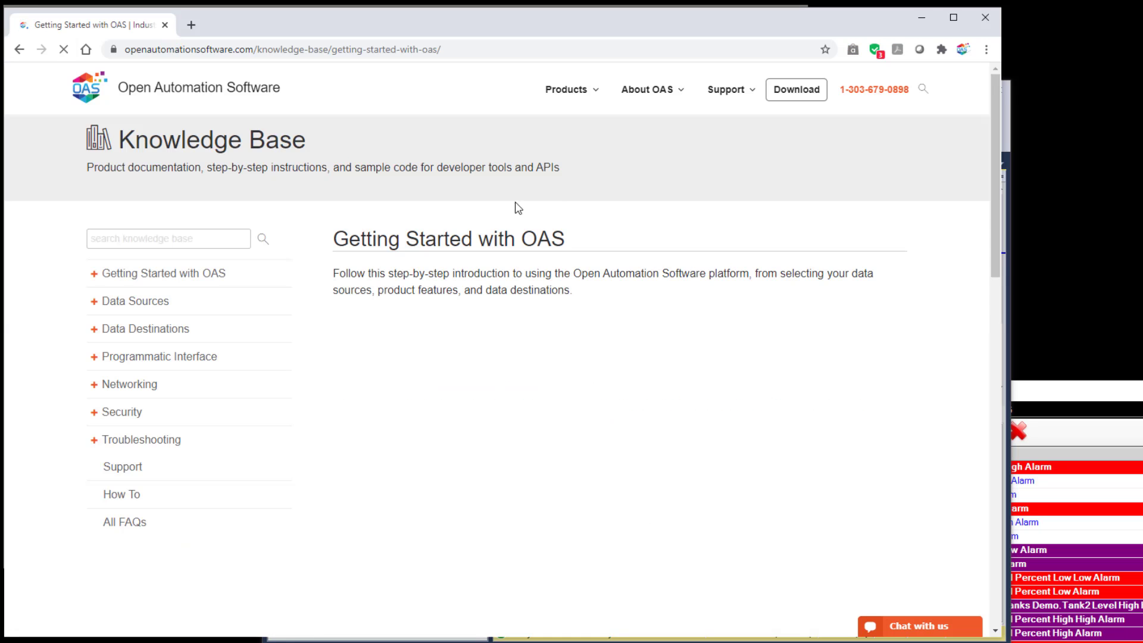
Expand Programmatic Interface and .NET Real Time Data Access in the knowledge base navigation and open the Write Data article.
click(97, 361)
scroll(89, 404, down, 3)
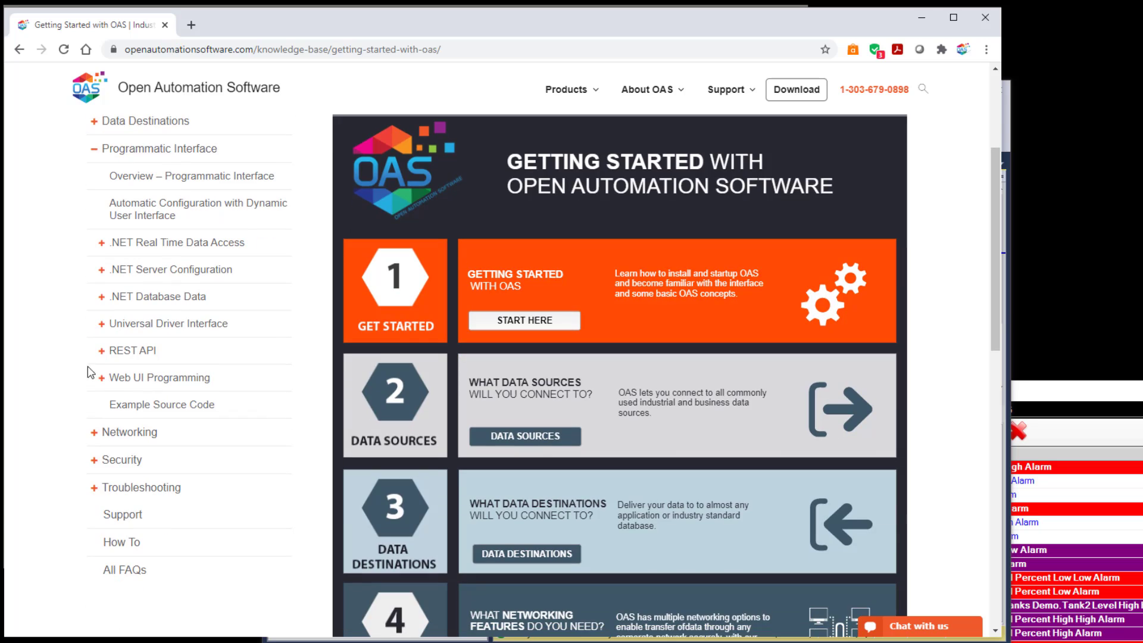
click(101, 246)
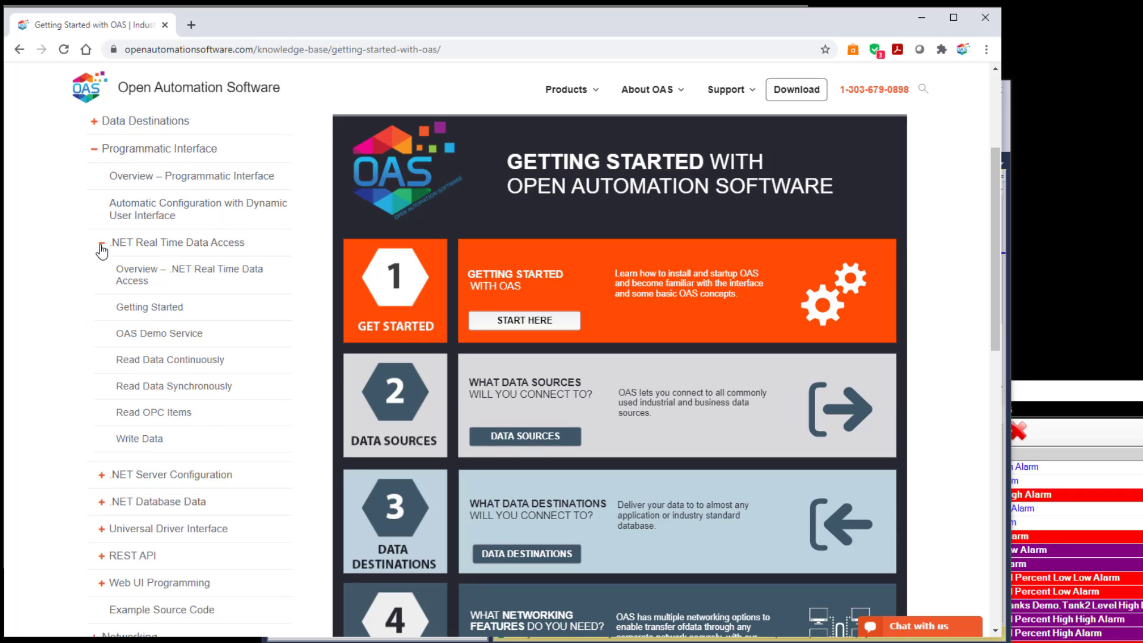
click(131, 441)
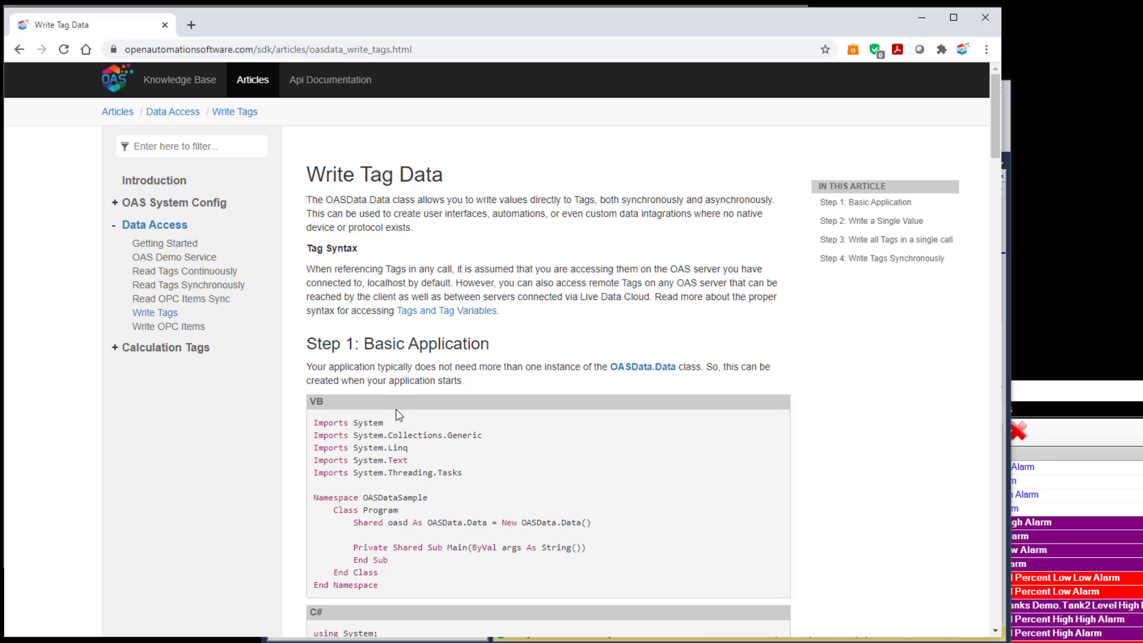
Read through the Write Tag Data article's code examples, then minimize the browser.
scroll(437, 441, down, 5)
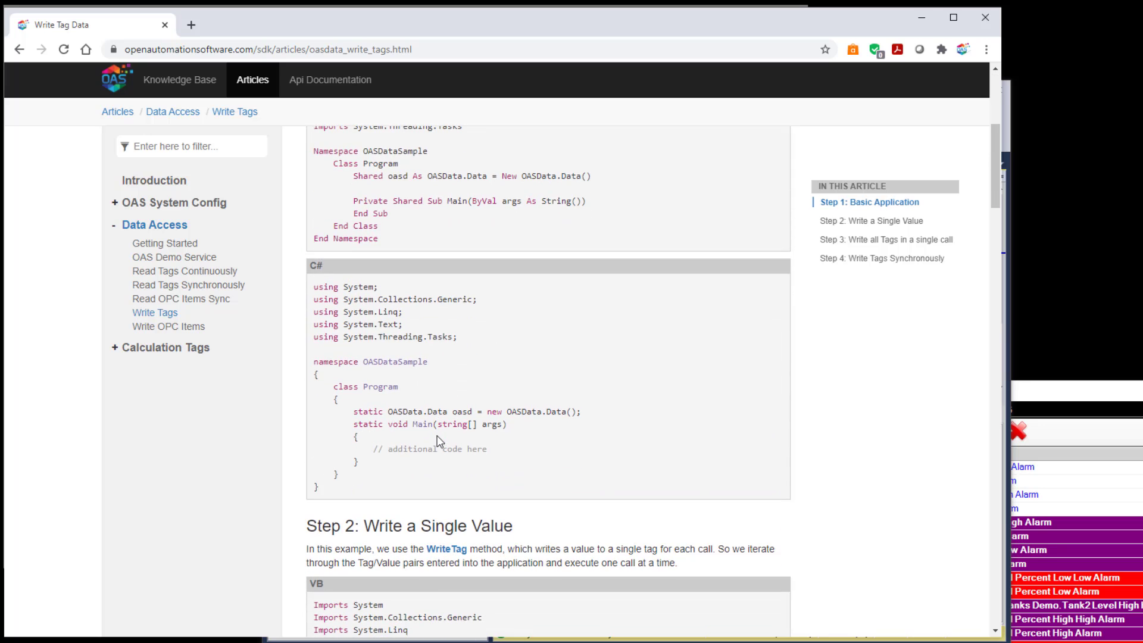
scroll(437, 441, down, 3)
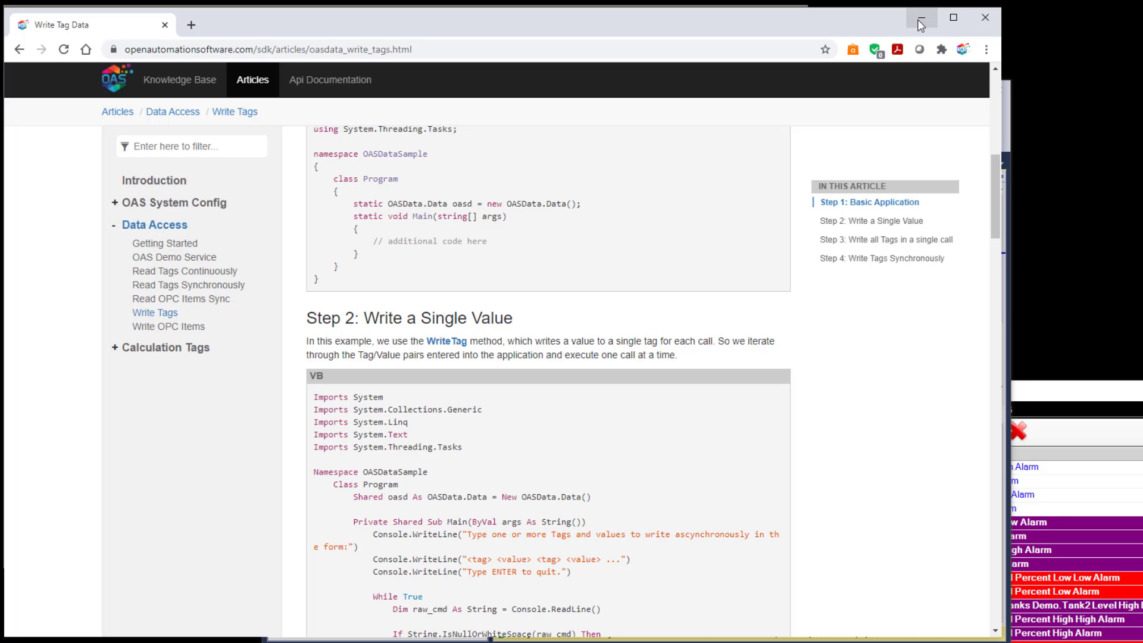
click(920, 22)
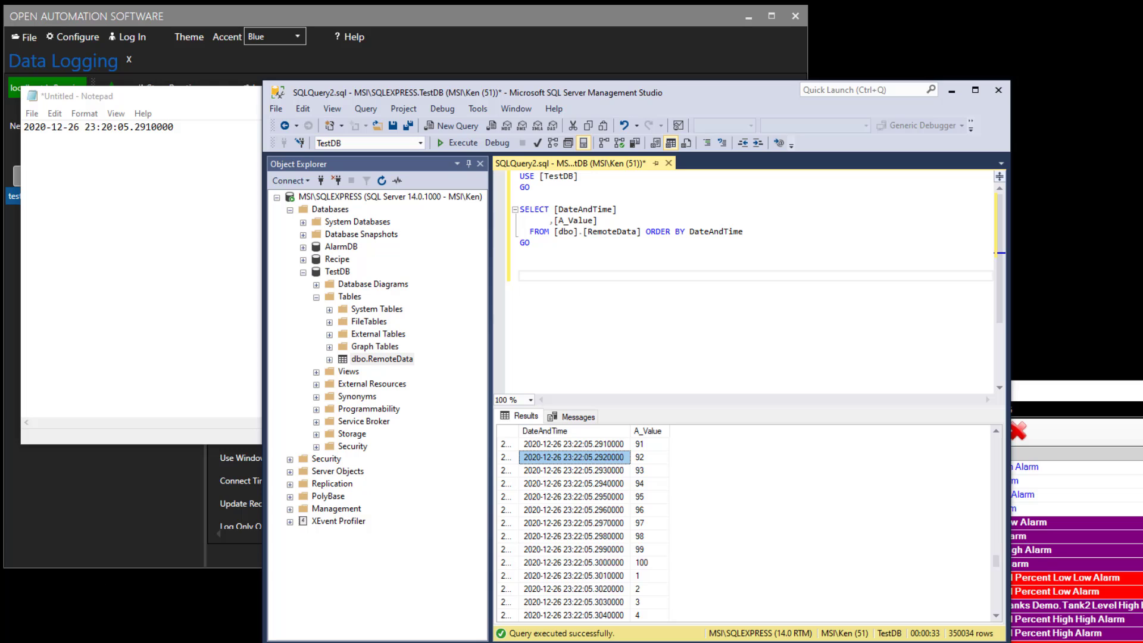
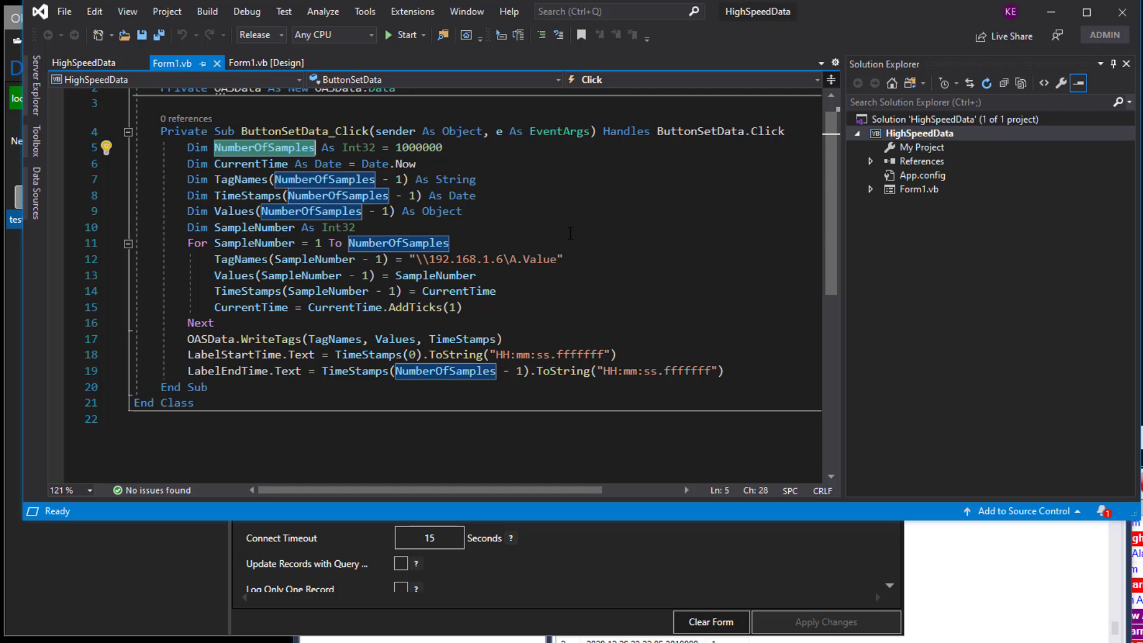
Review the ButtonSetData_Click code that builds one million timestamped values for the remote A.Value tag and writes them with WriteTags.
click(381, 226)
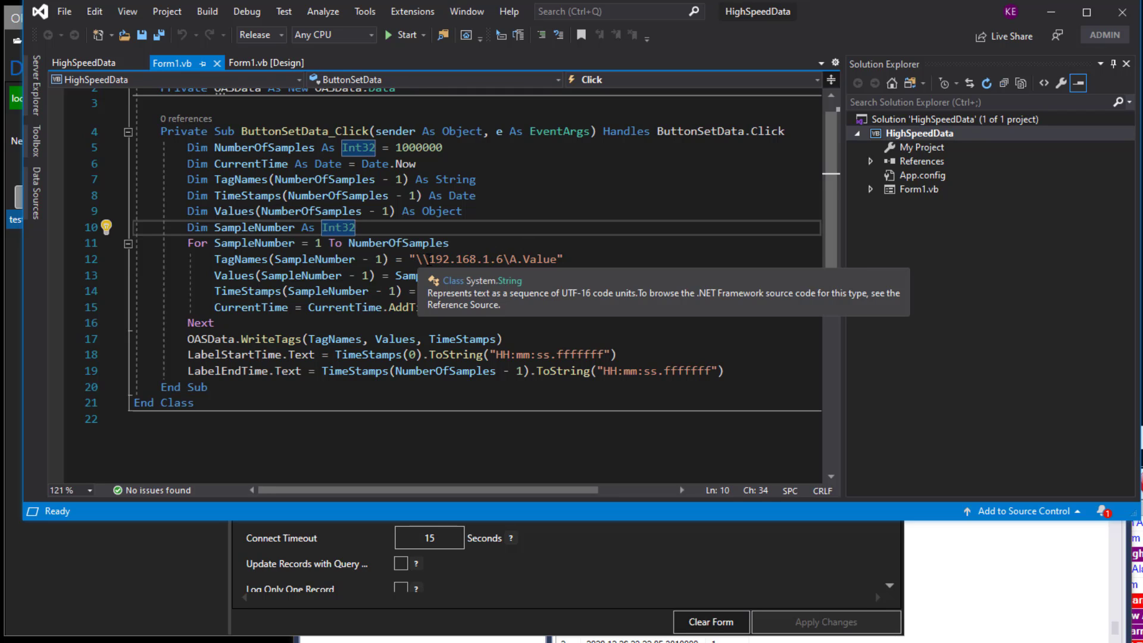
drag(429, 258, 515, 260)
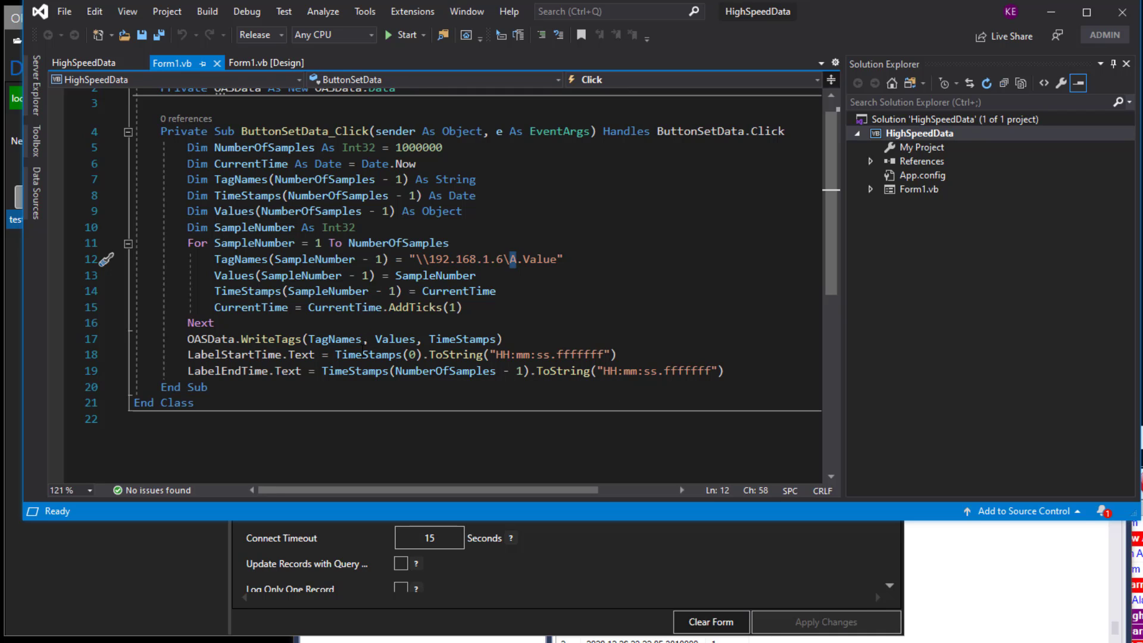
click(302, 339)
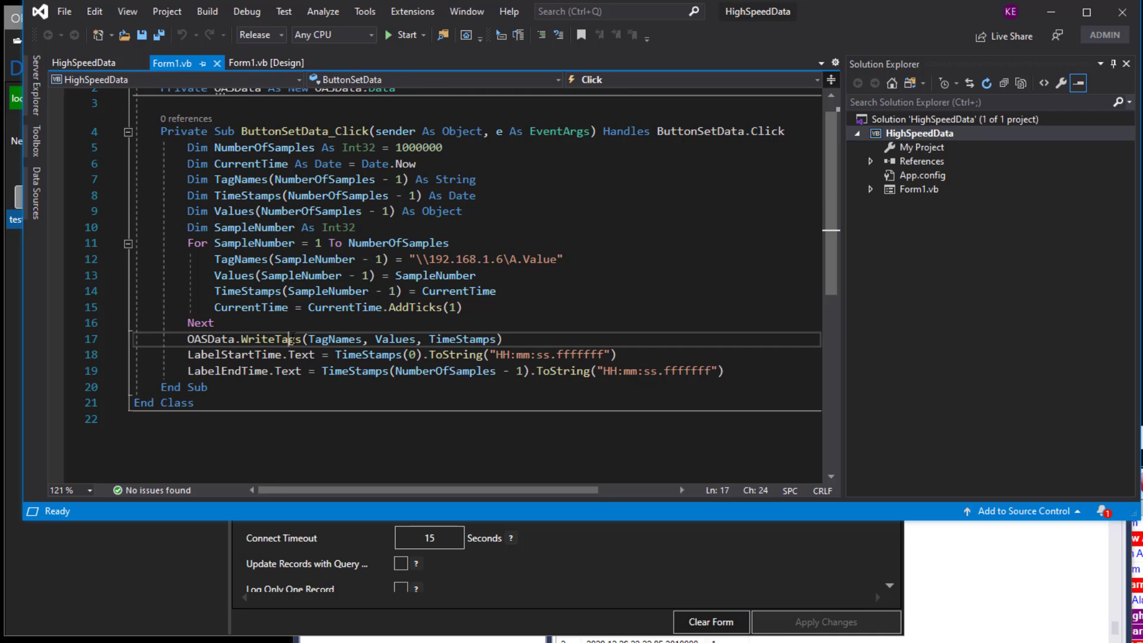
click(359, 341)
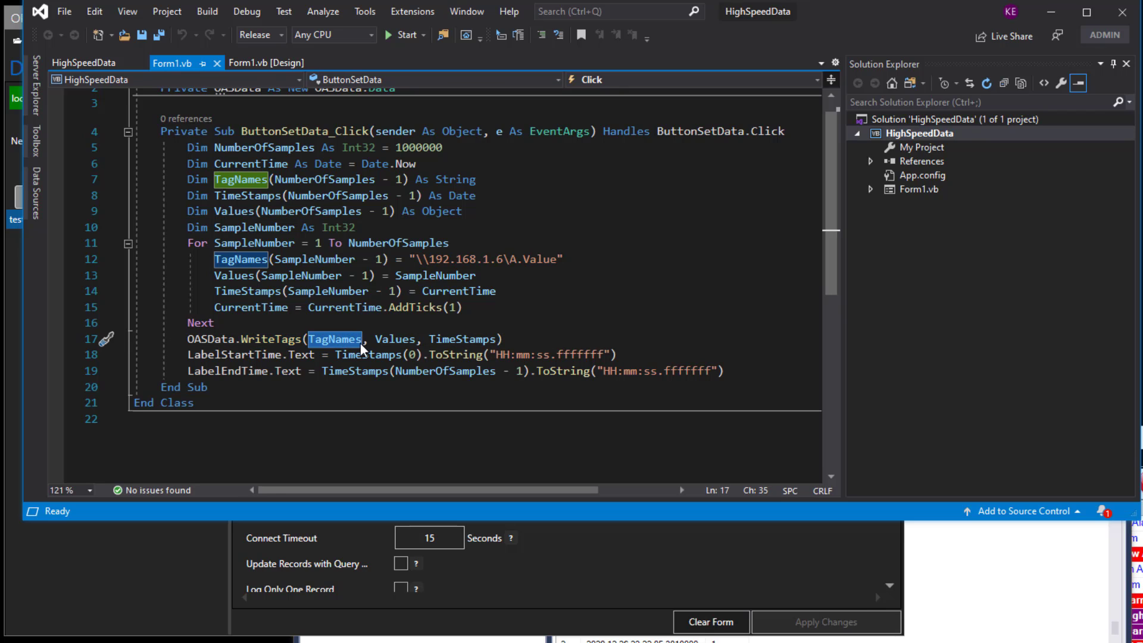
click(416, 339)
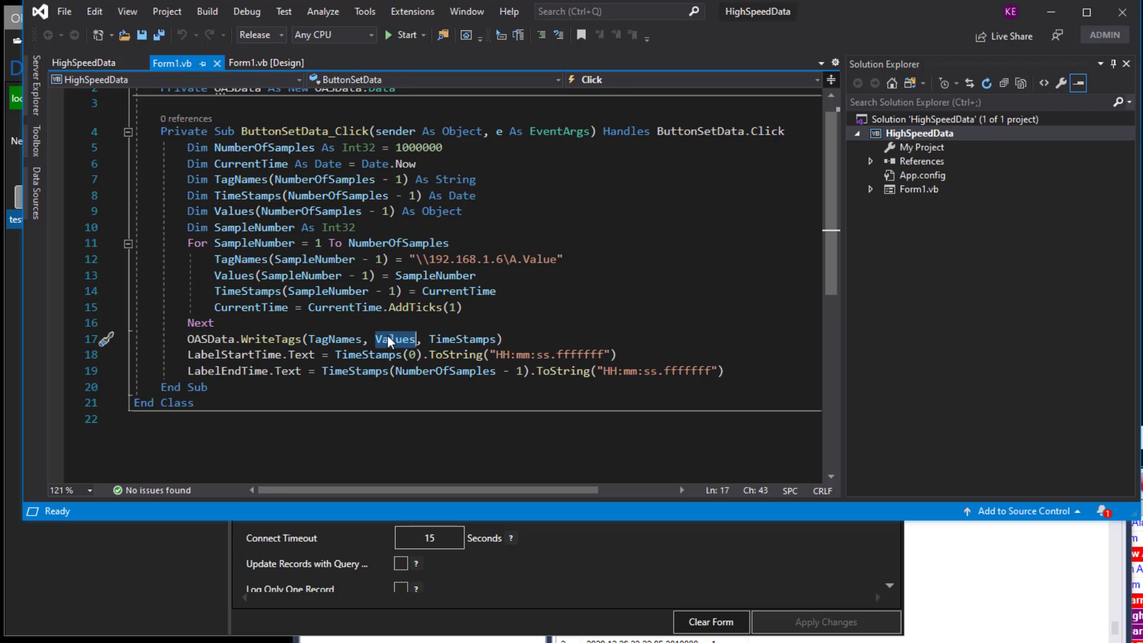
click(422, 339)
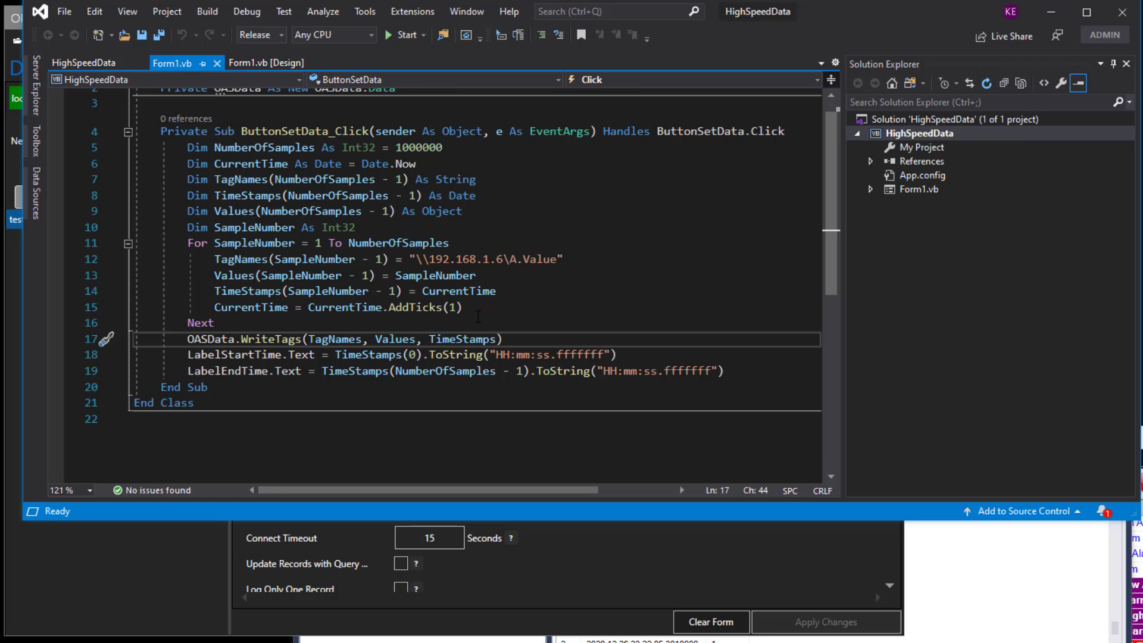
Switch to SQL Server Management Studio and script a DELETE statement for the dbo.RemoteData table into a new query window.
click(458, 641)
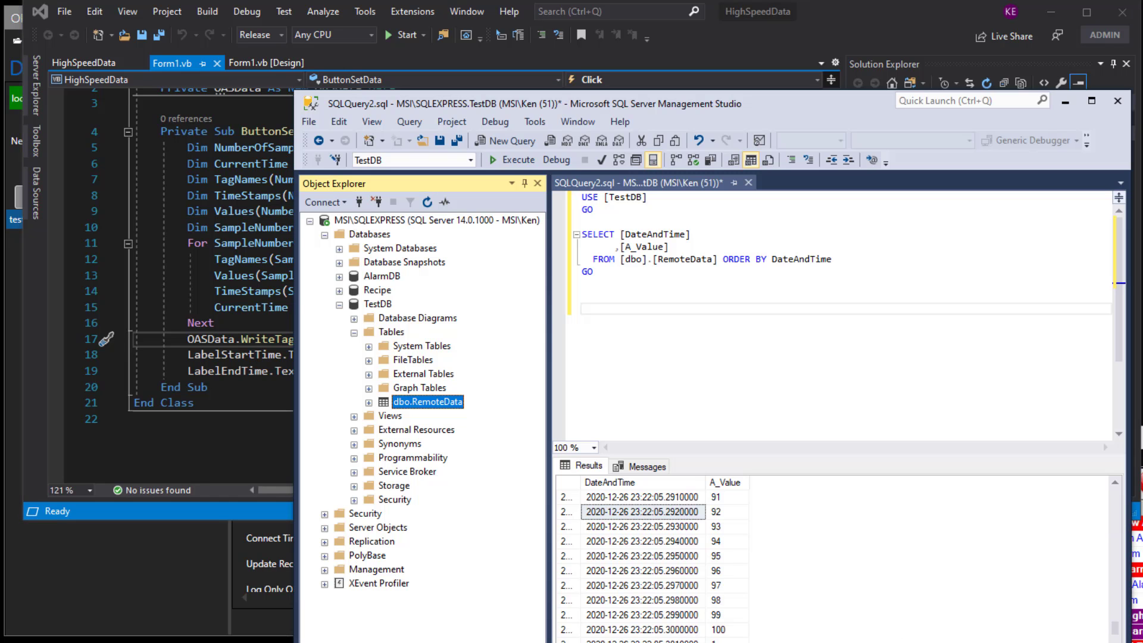
right_click(430, 403)
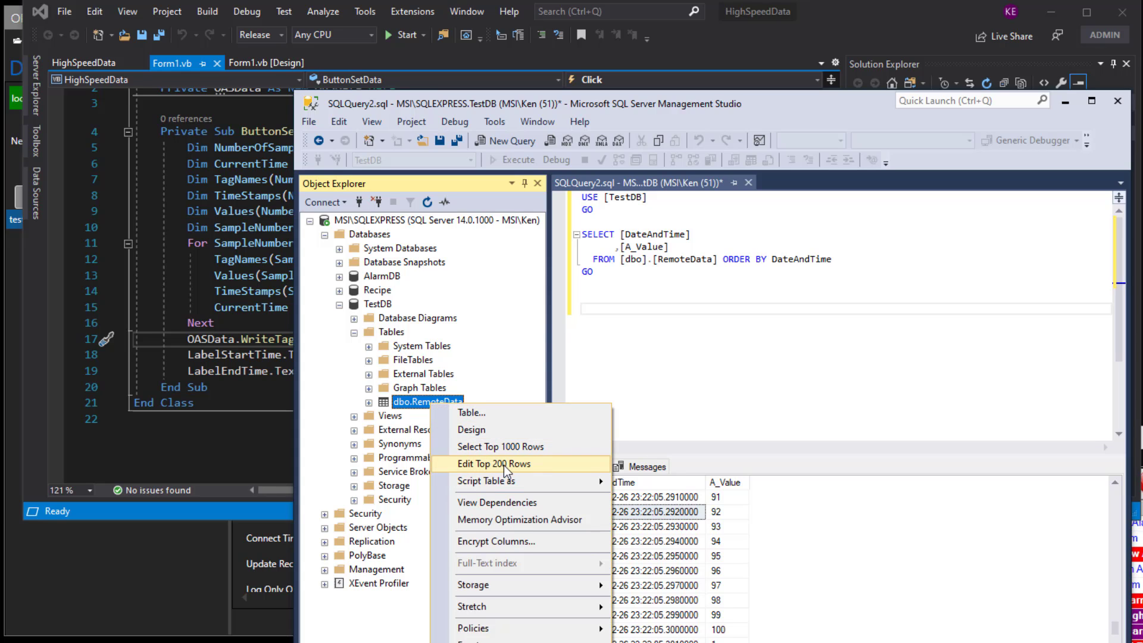
mouse_move(505, 481)
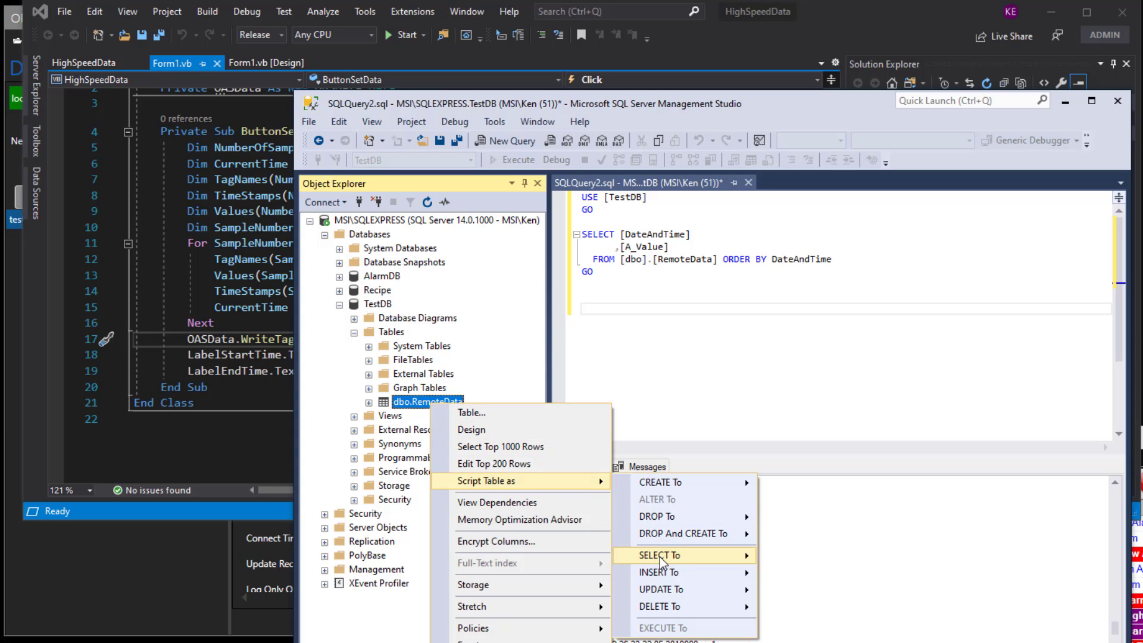
mouse_move(659, 556)
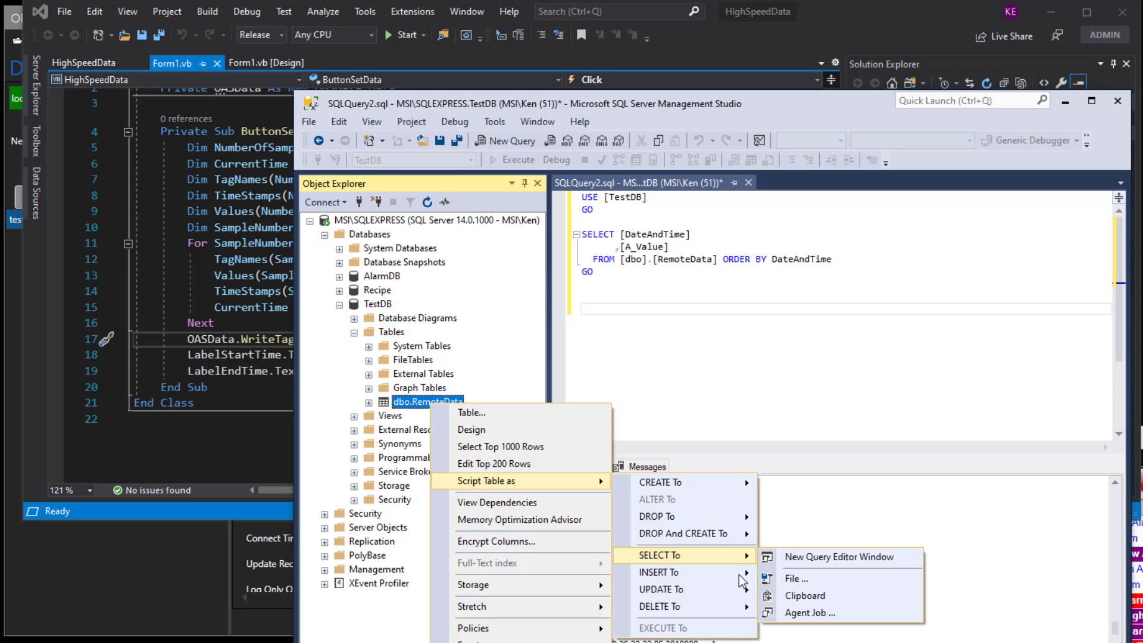
mouse_move(742, 577)
click(836, 606)
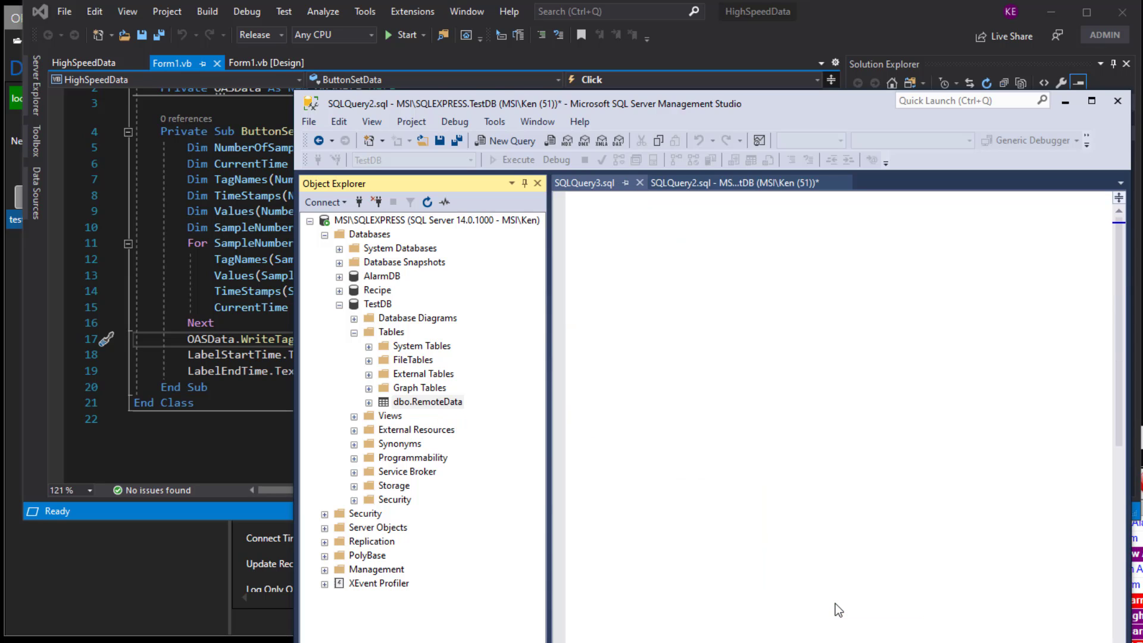
Remove the WHERE clause line from the DELETE statement and execute it to clear the RemoteData table.
click(793, 245)
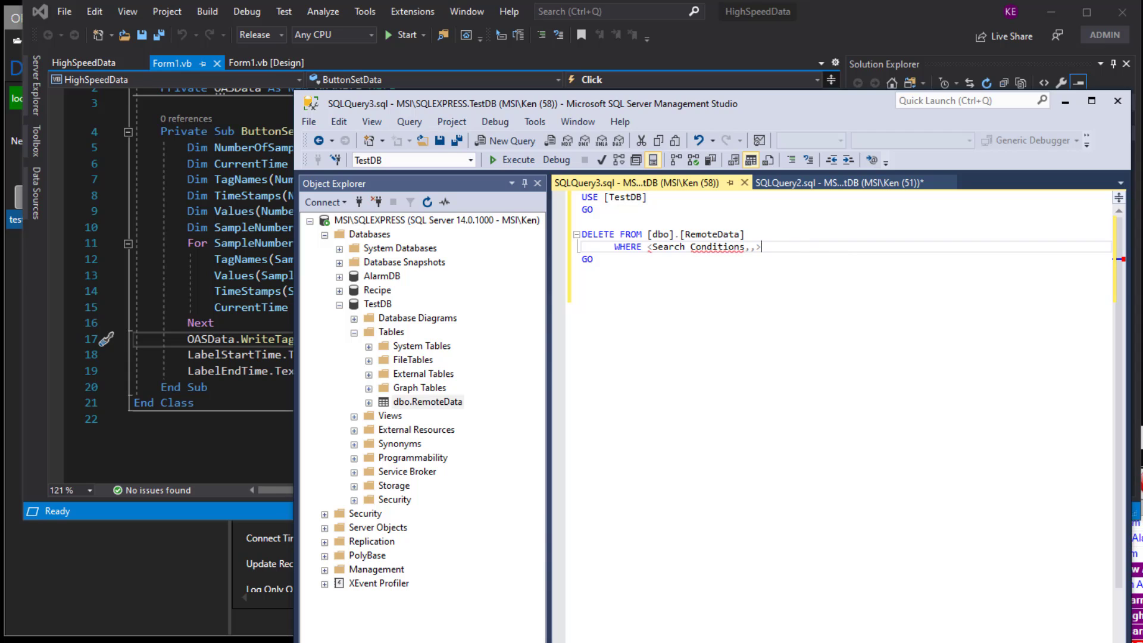
key(Home)
key(Home)
key(shift+End)
key(Delete)
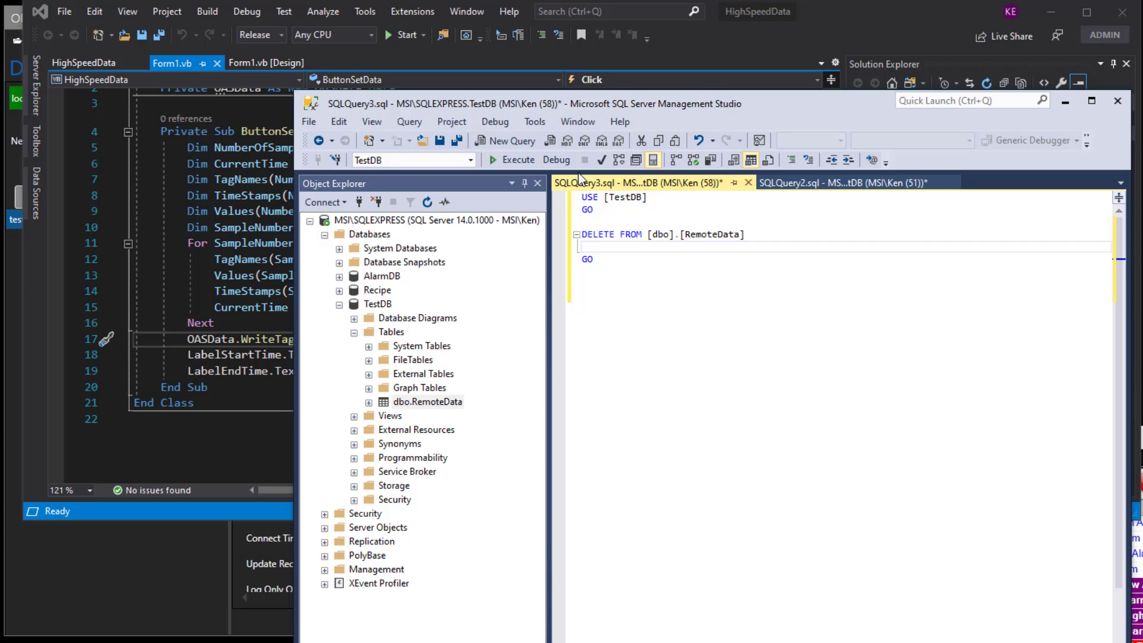
click(510, 162)
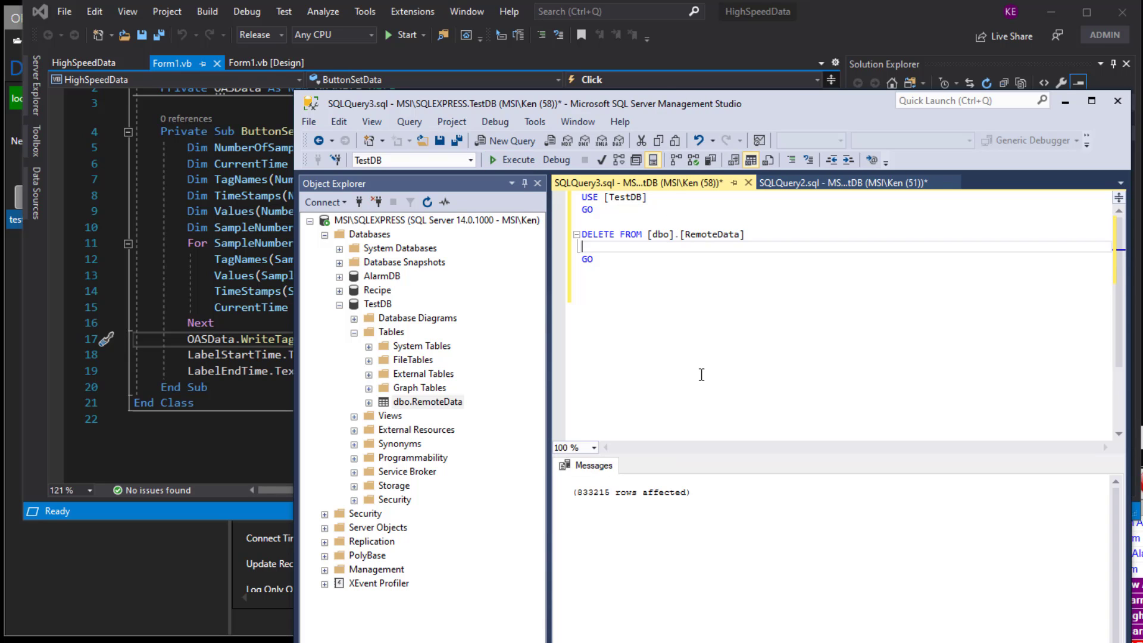
Rerun the SELECT query on RemoteData in the other query tab.
click(802, 184)
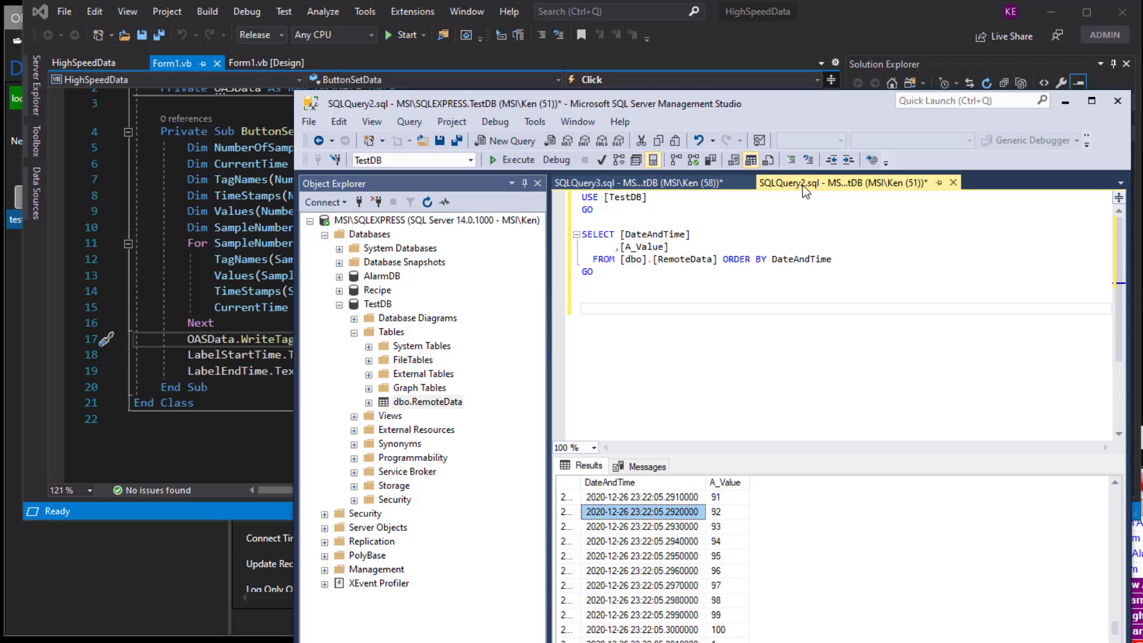
click(517, 160)
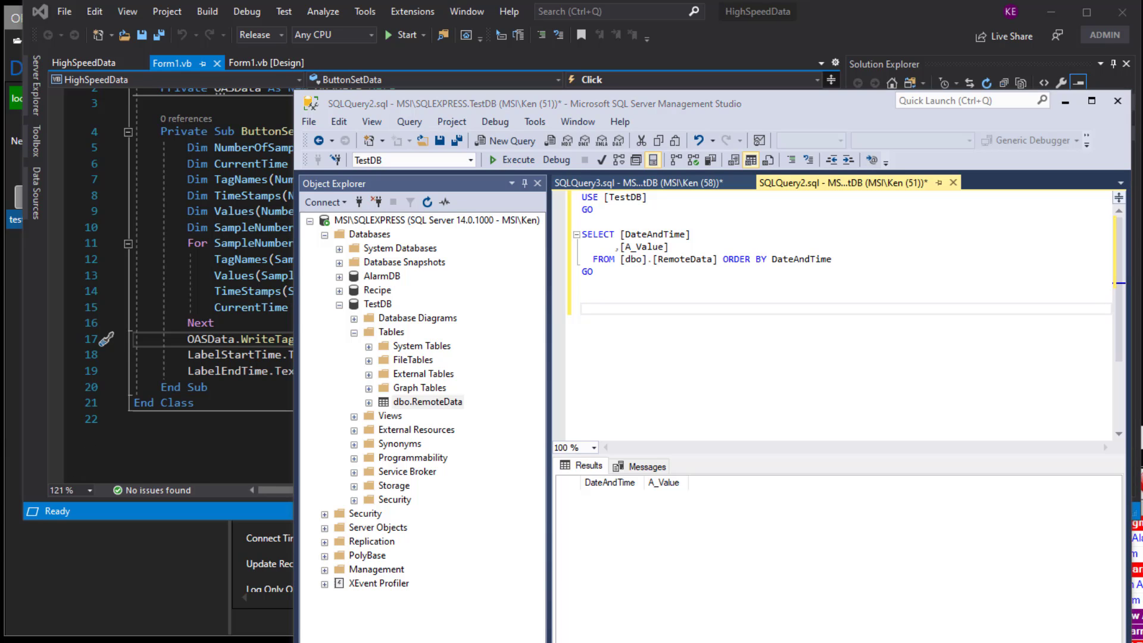
Move the Form1 test window into view and run Set Data to write the samples.
drag(1, 71, 156, 27)
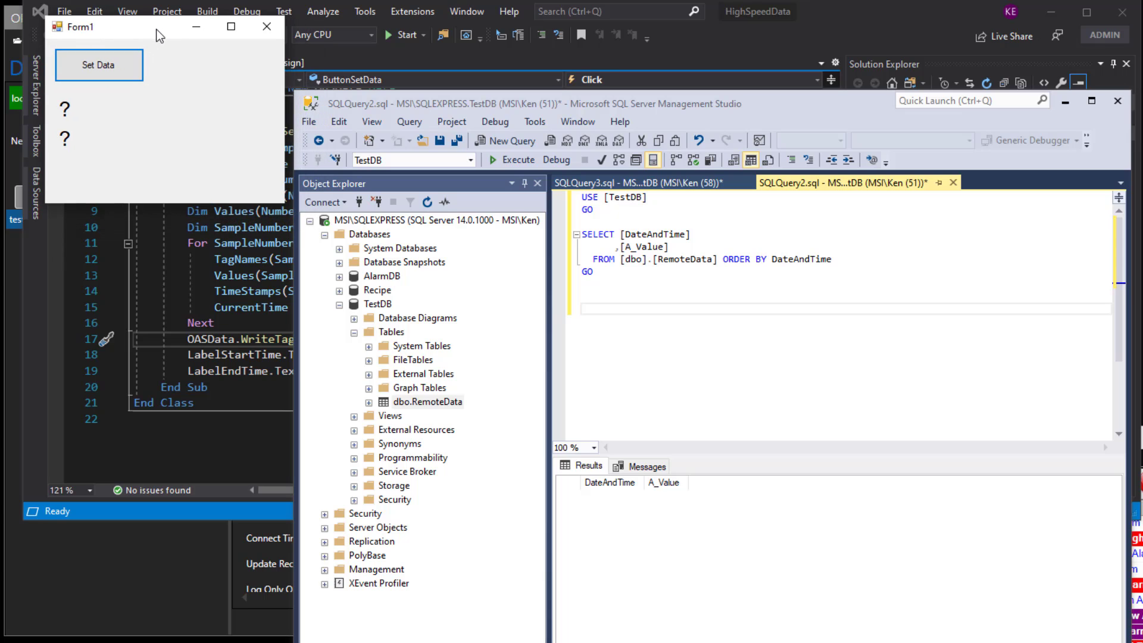
click(116, 66)
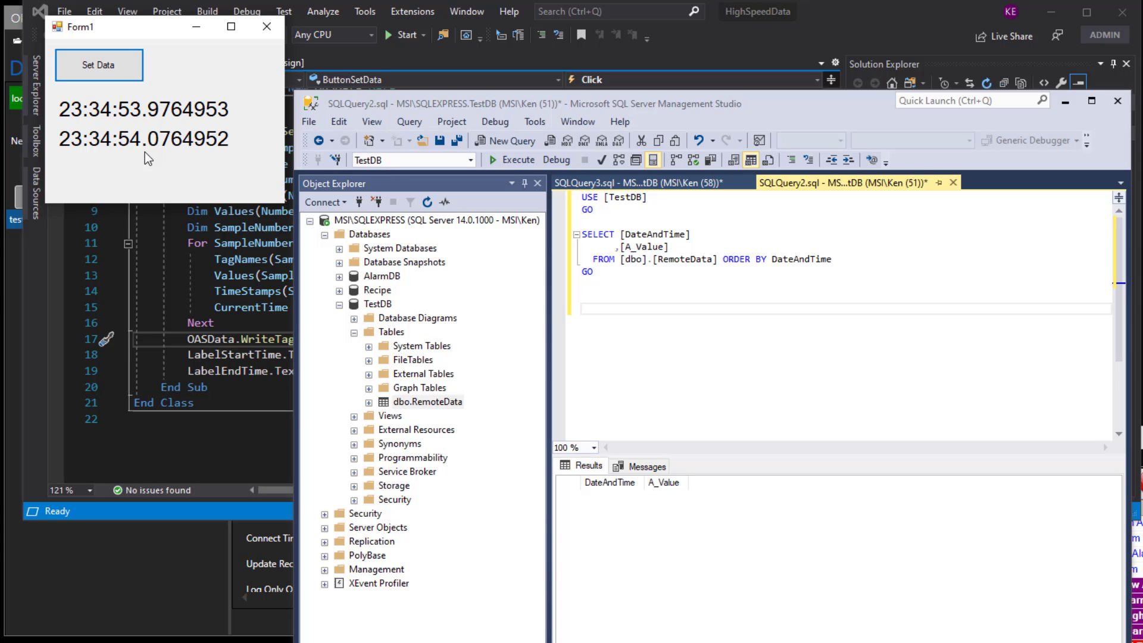
Rerun the SELECT query and browse the results down to the last rows, widening the A_Value column.
click(729, 221)
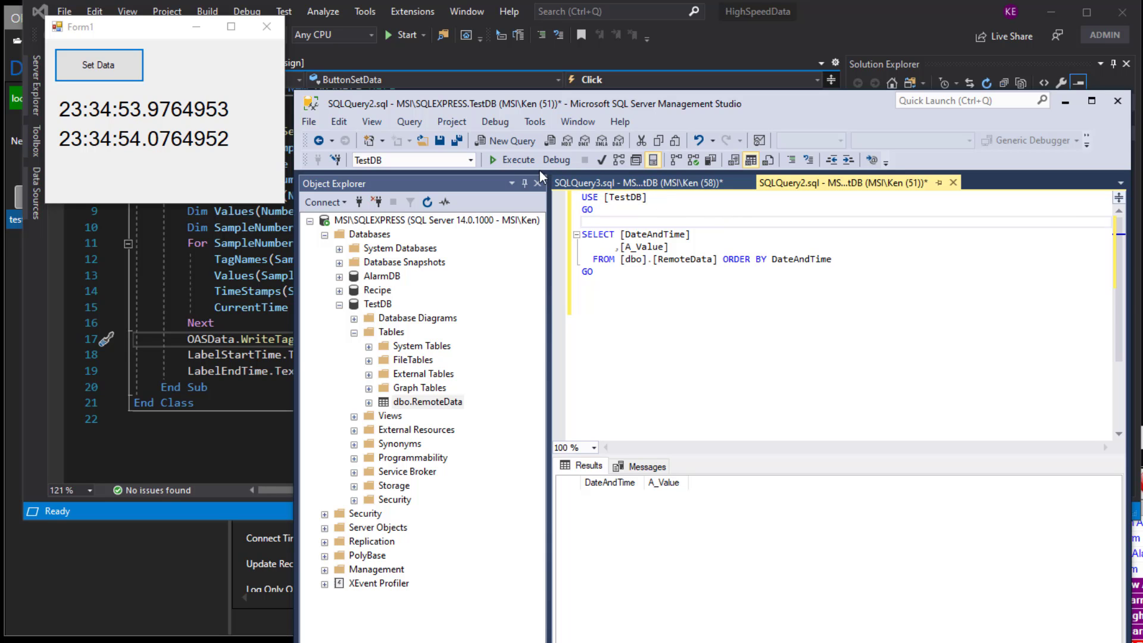
click(523, 163)
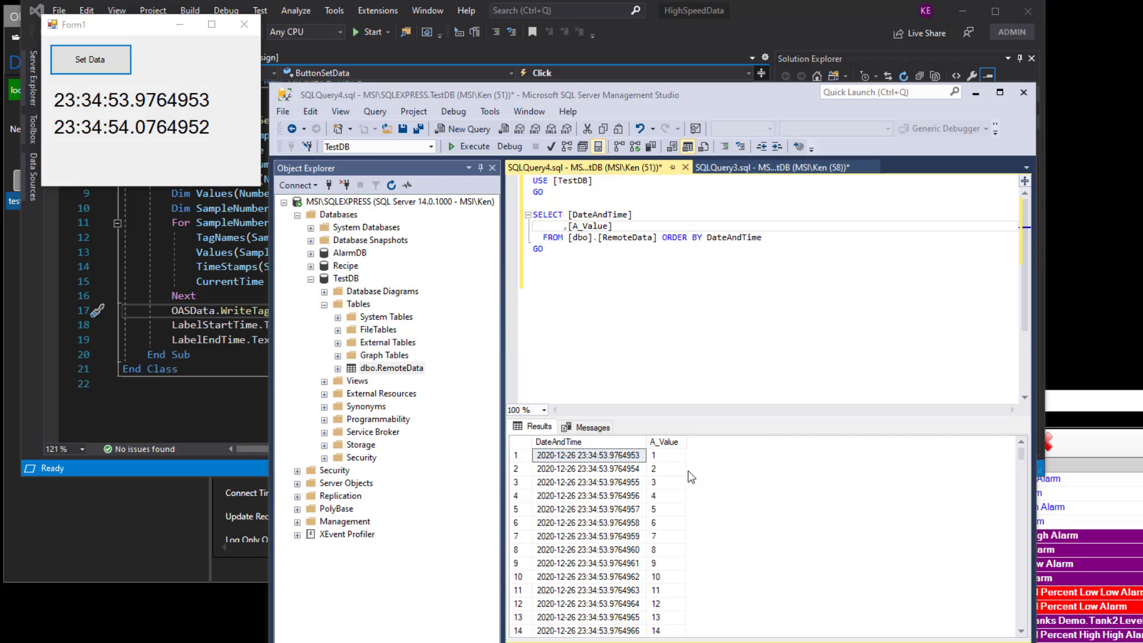
click(636, 471)
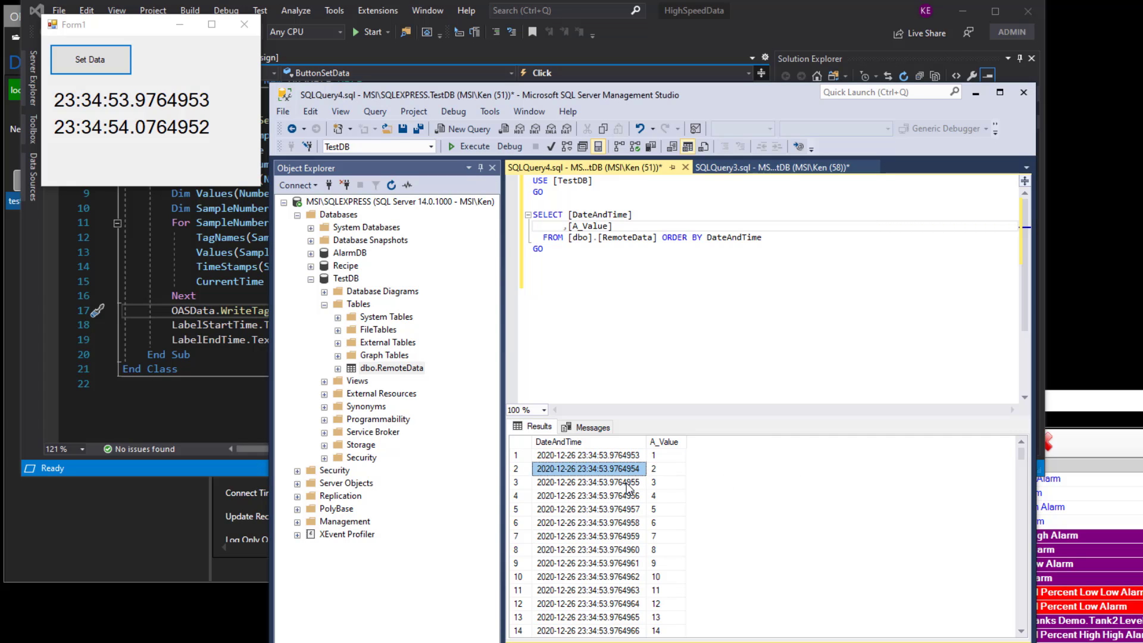
click(627, 482)
click(627, 497)
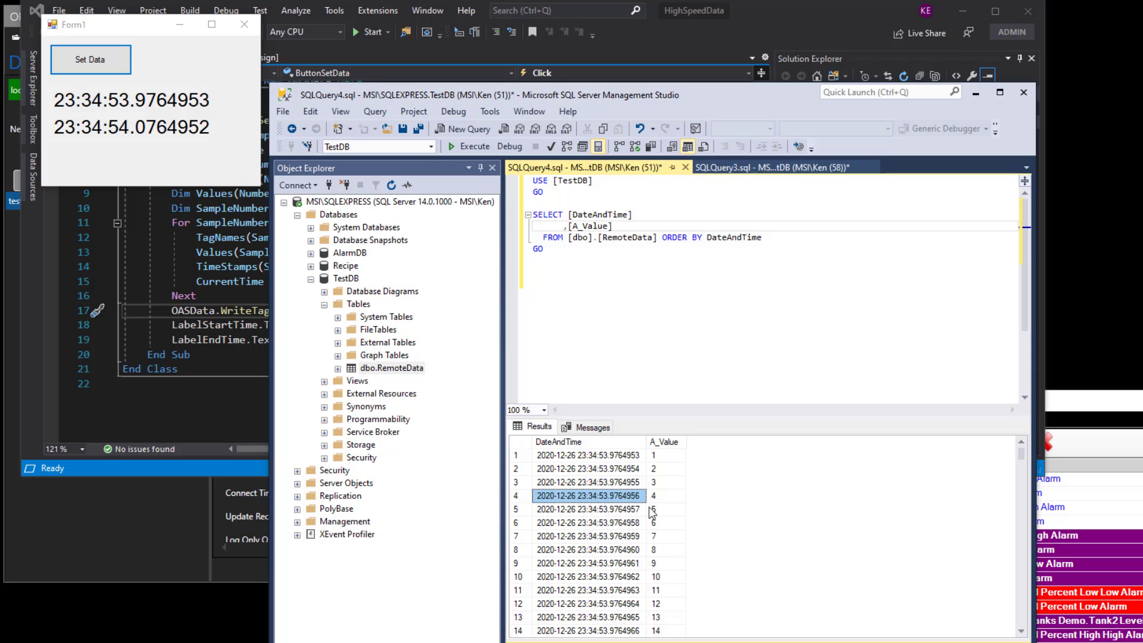
scroll(639, 536, down, 4)
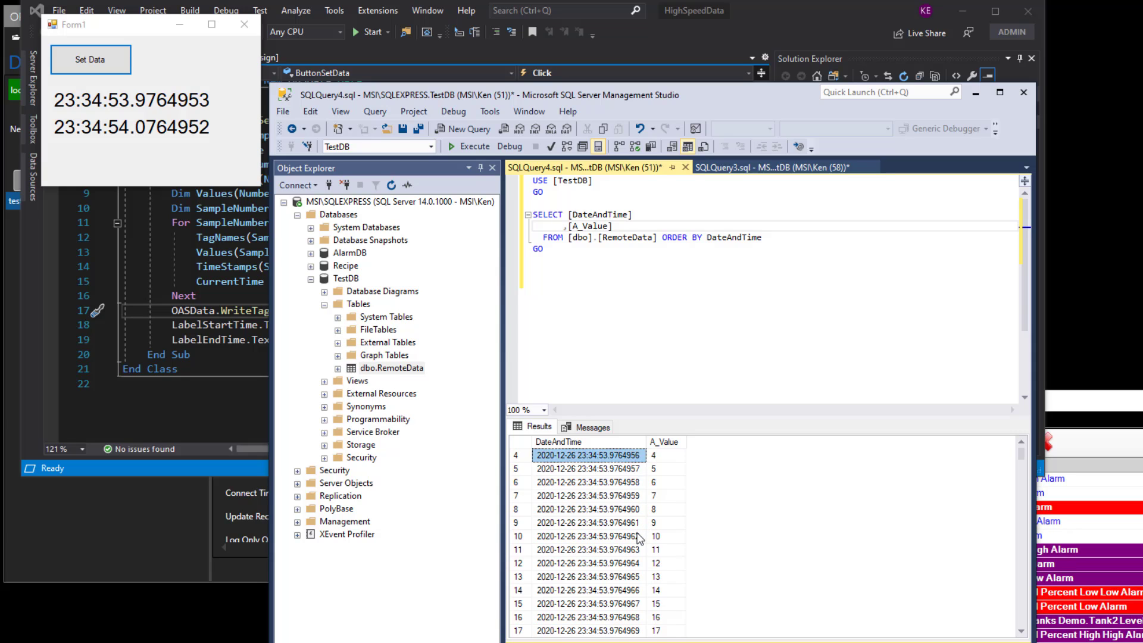
scroll(636, 534, down, 15)
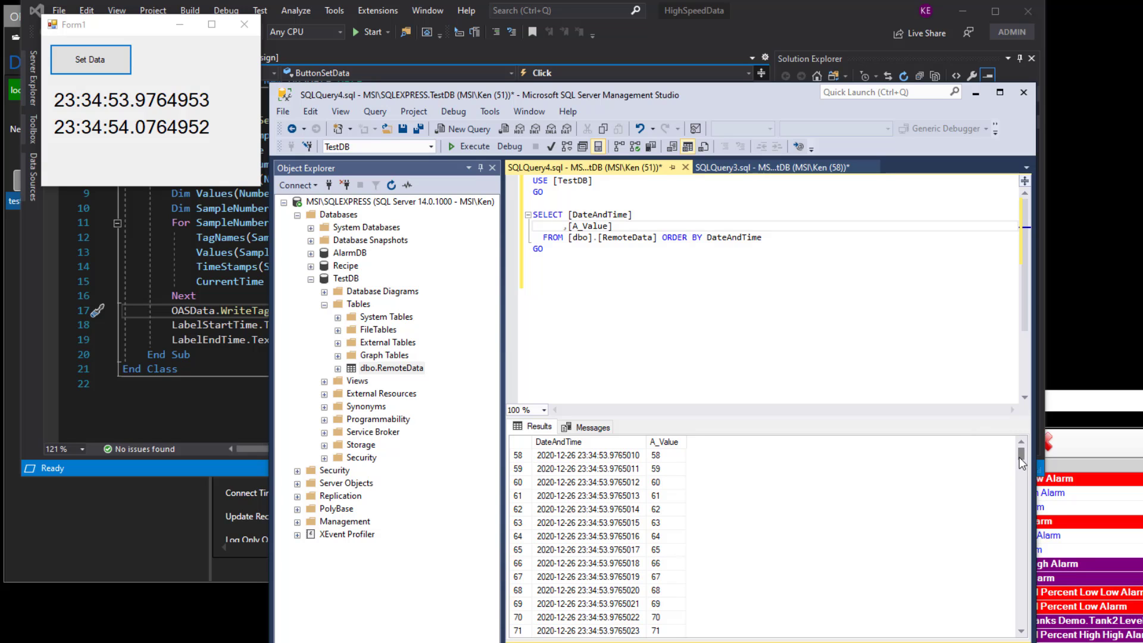
drag(1021, 456, 1021, 619)
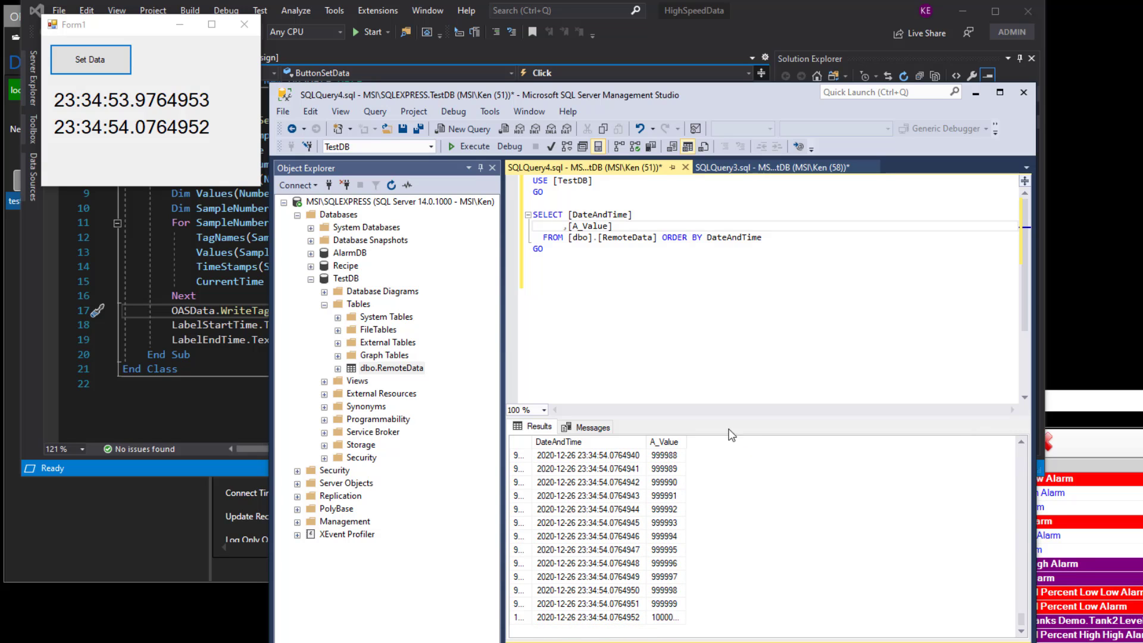
drag(685, 442, 723, 443)
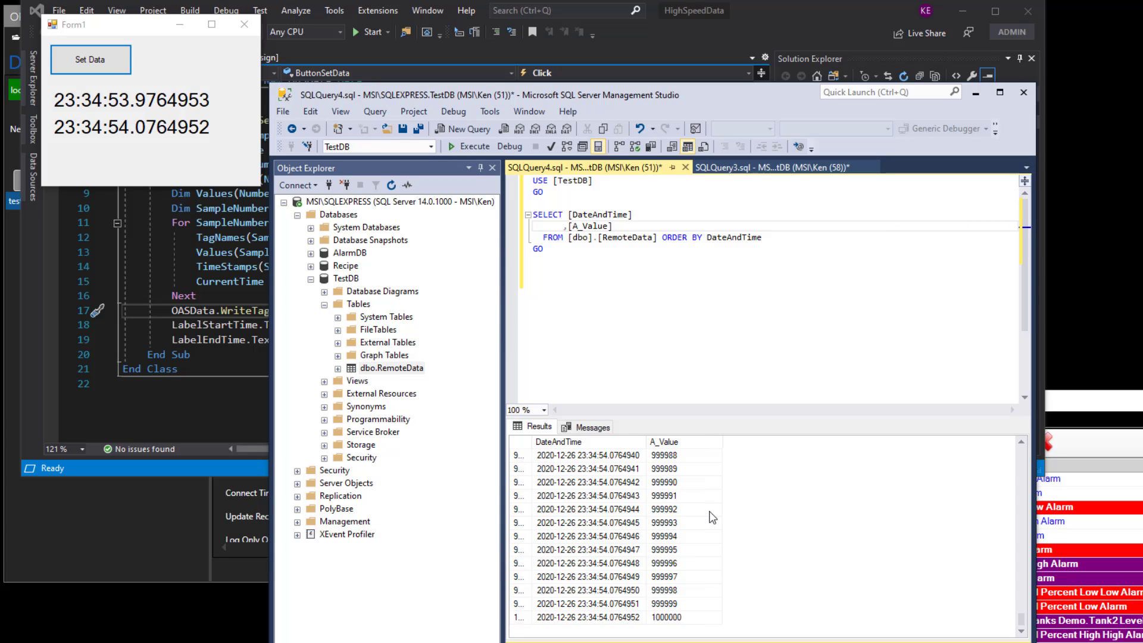
click(688, 499)
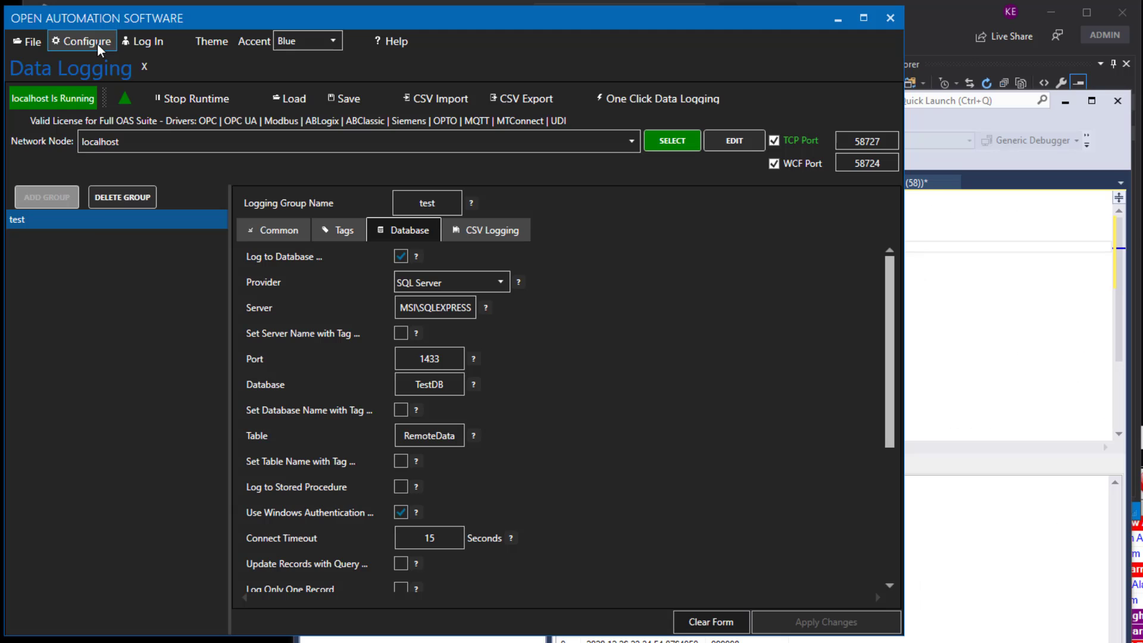
Open the Options configuration for localhost and inspect the Store and Forward buffer directory settings.
click(98, 43)
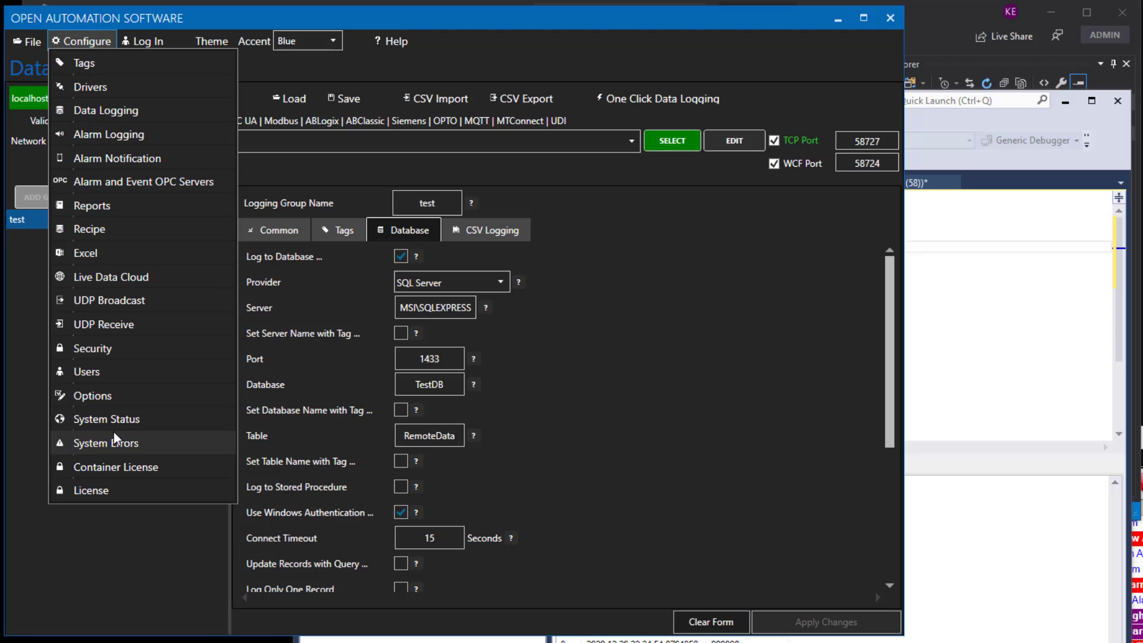
click(106, 394)
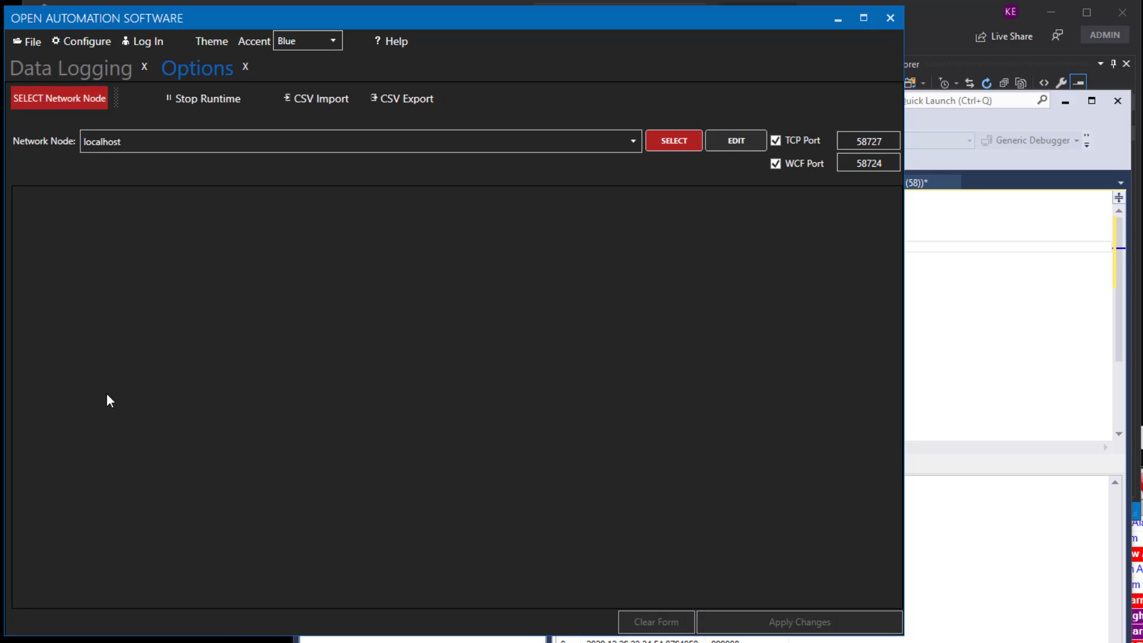
click(658, 141)
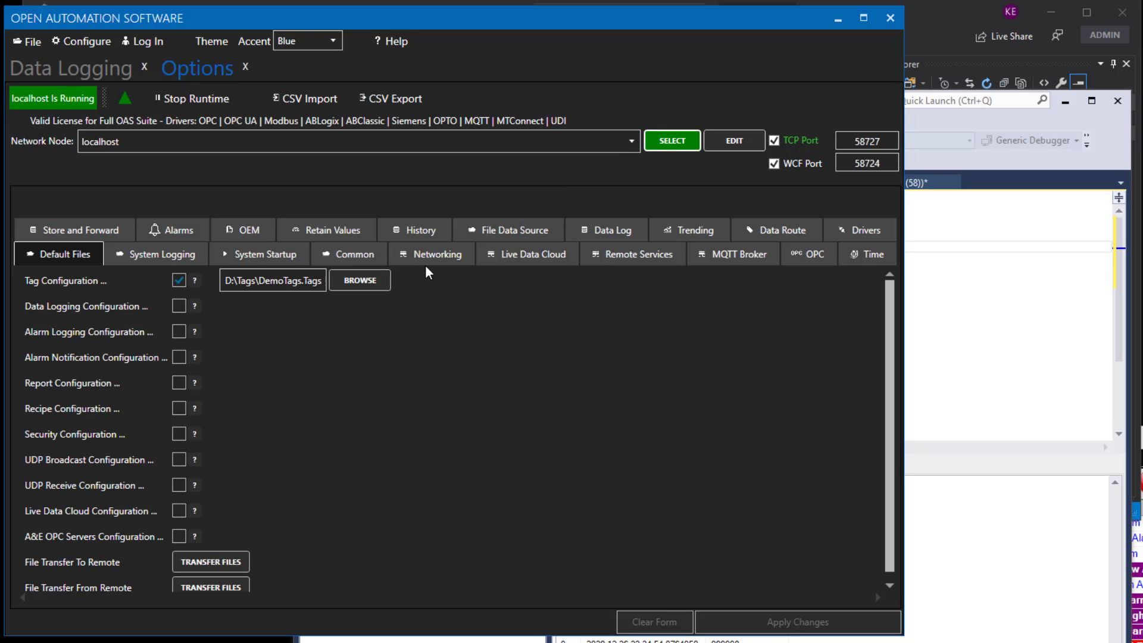
click(88, 226)
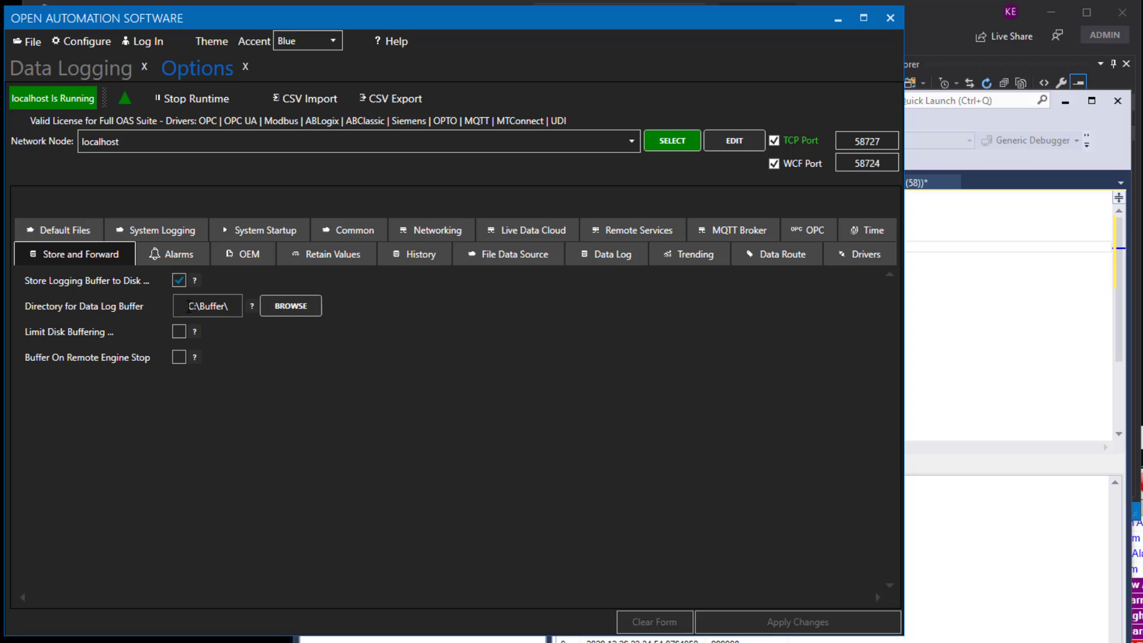
drag(188, 306, 243, 310)
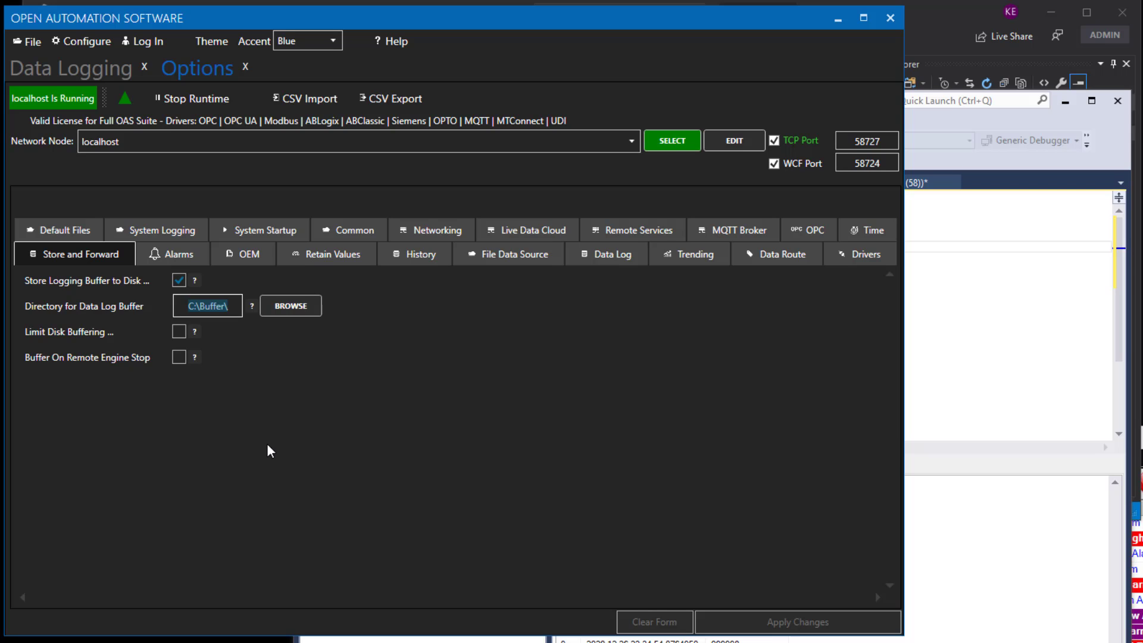
Open the Tags configuration and select the remote network node 192.168.1.6.
click(87, 41)
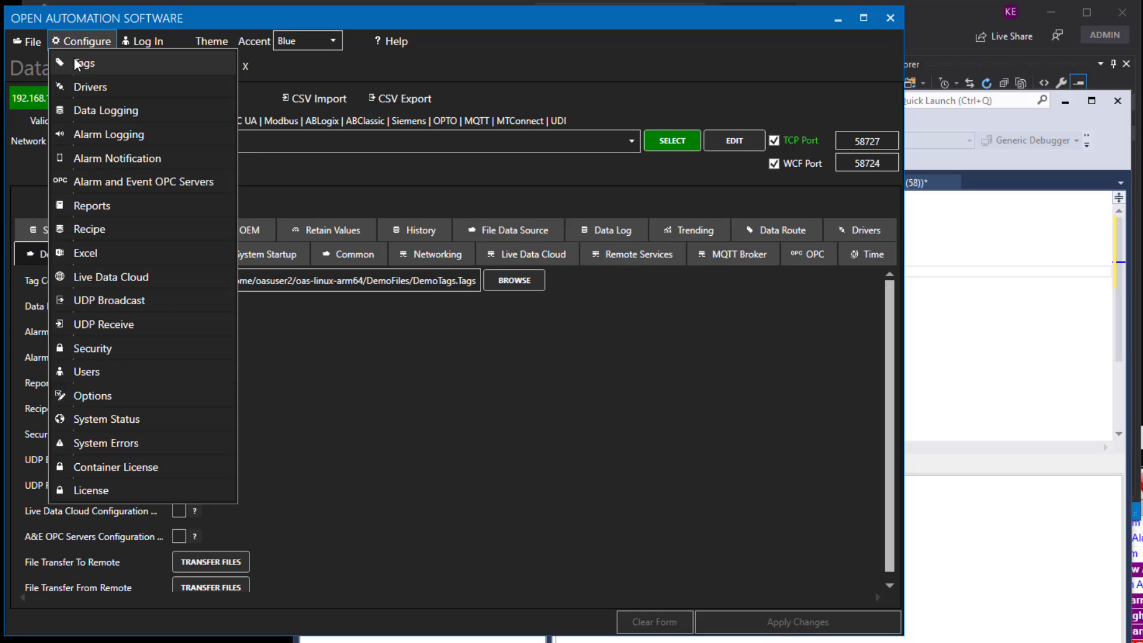
click(76, 62)
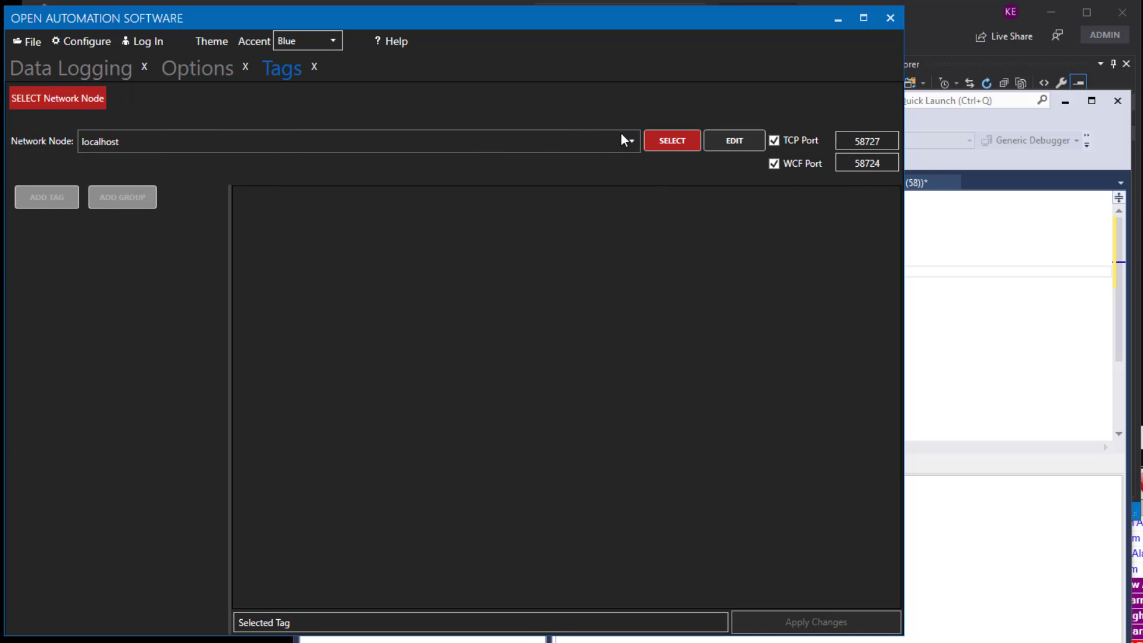
click(631, 142)
click(104, 195)
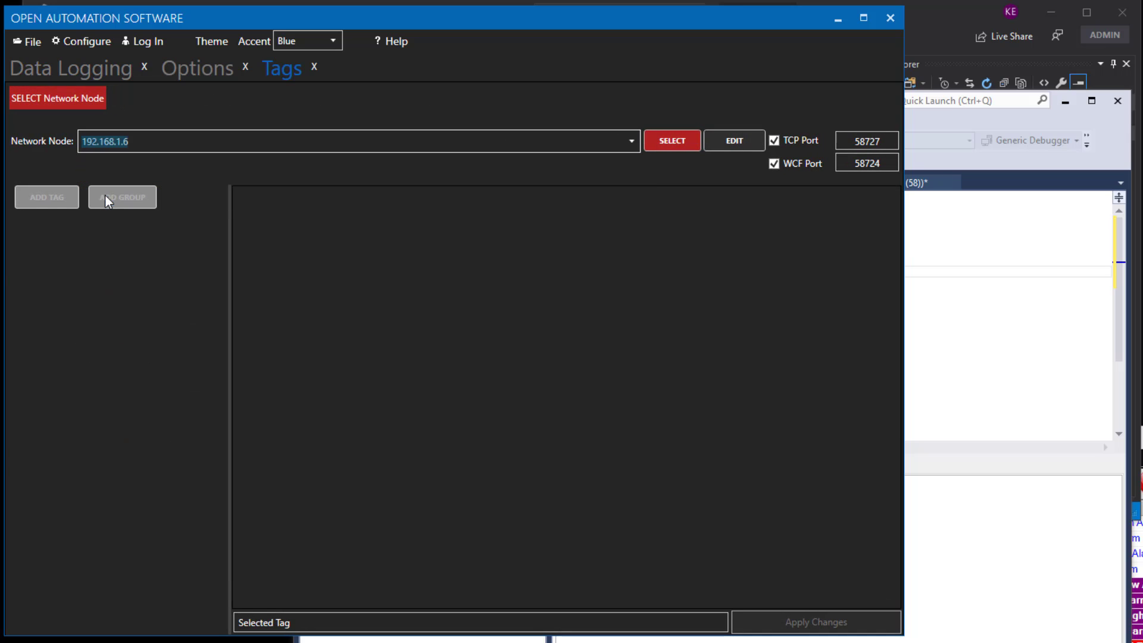
click(655, 142)
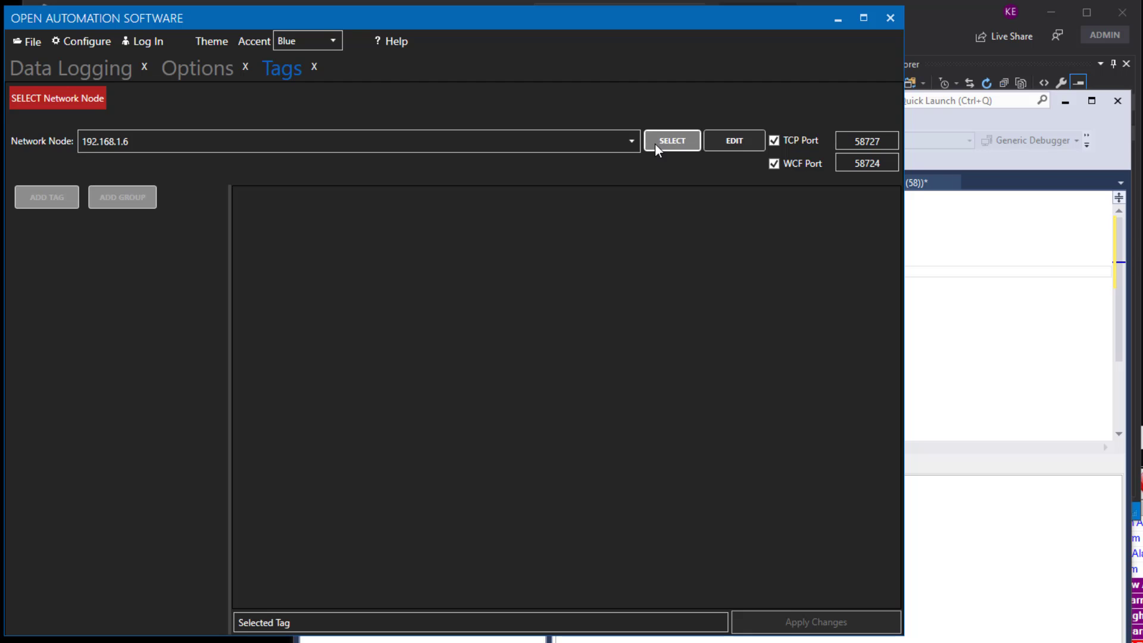
Set tag A's data source to Simulation and apply the change.
click(71, 236)
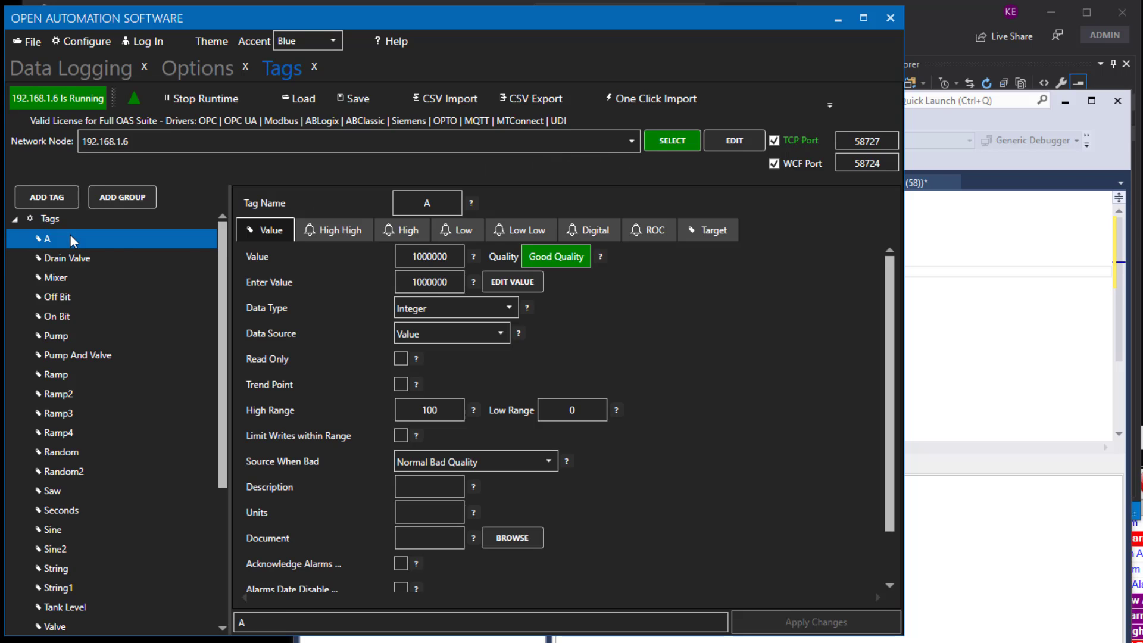
click(505, 333)
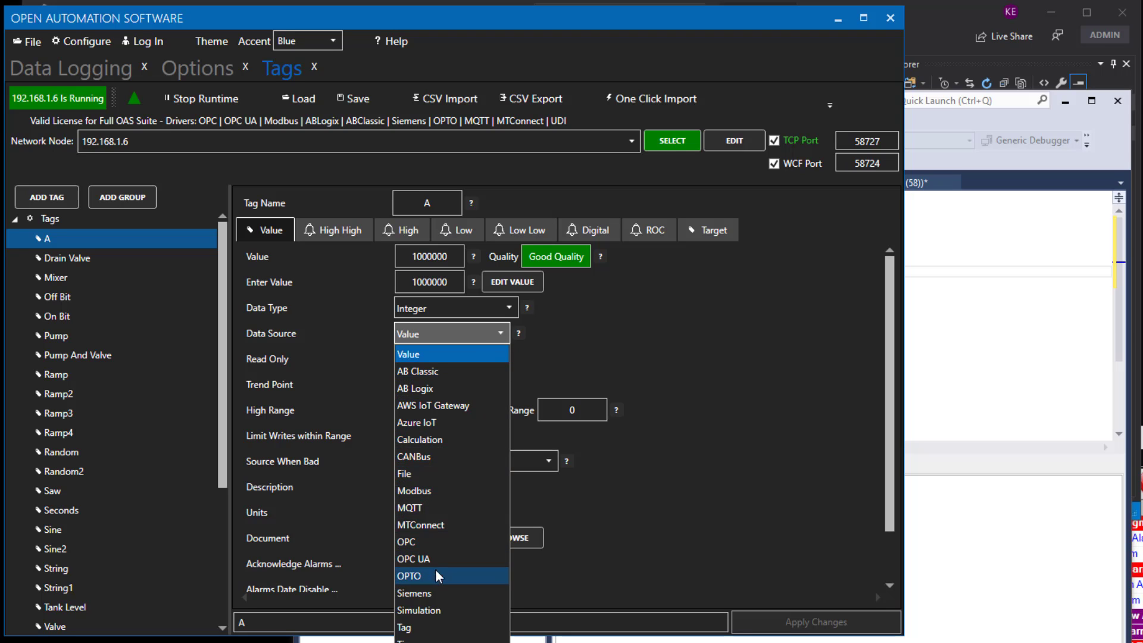
click(425, 607)
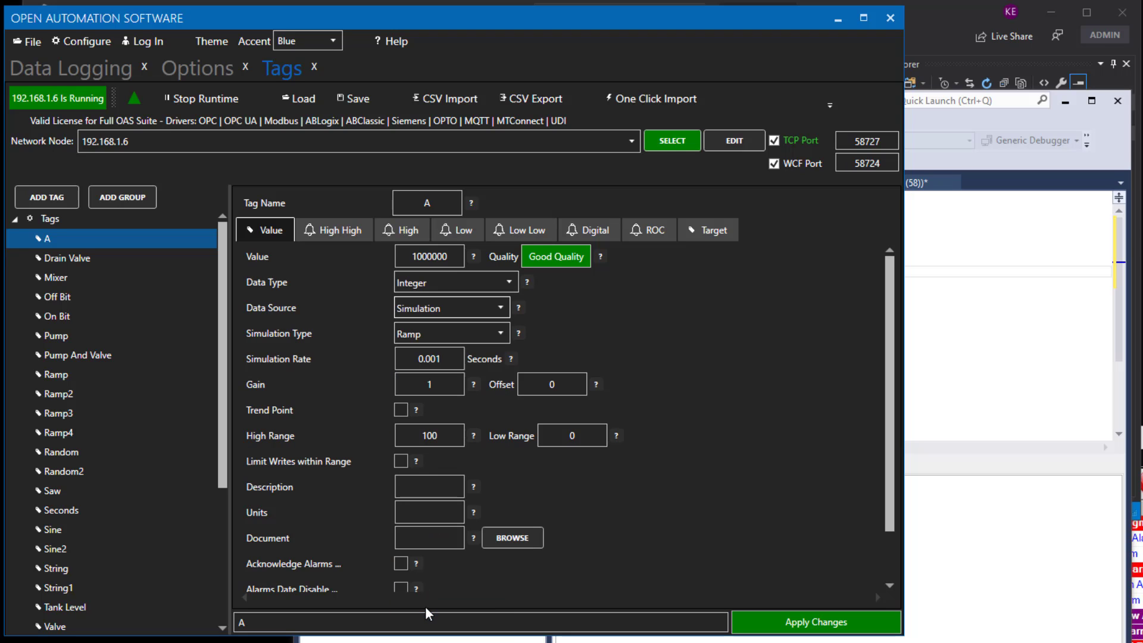
click(791, 622)
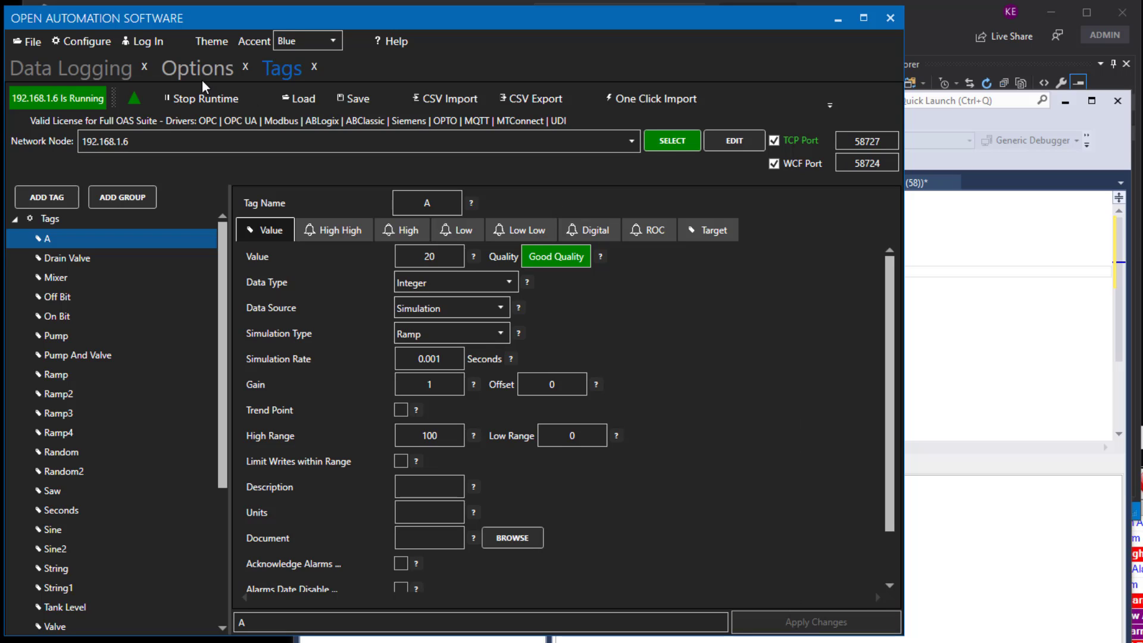
Switch to the query window and browse the logged RemoteData rows in the results.
click(1006, 223)
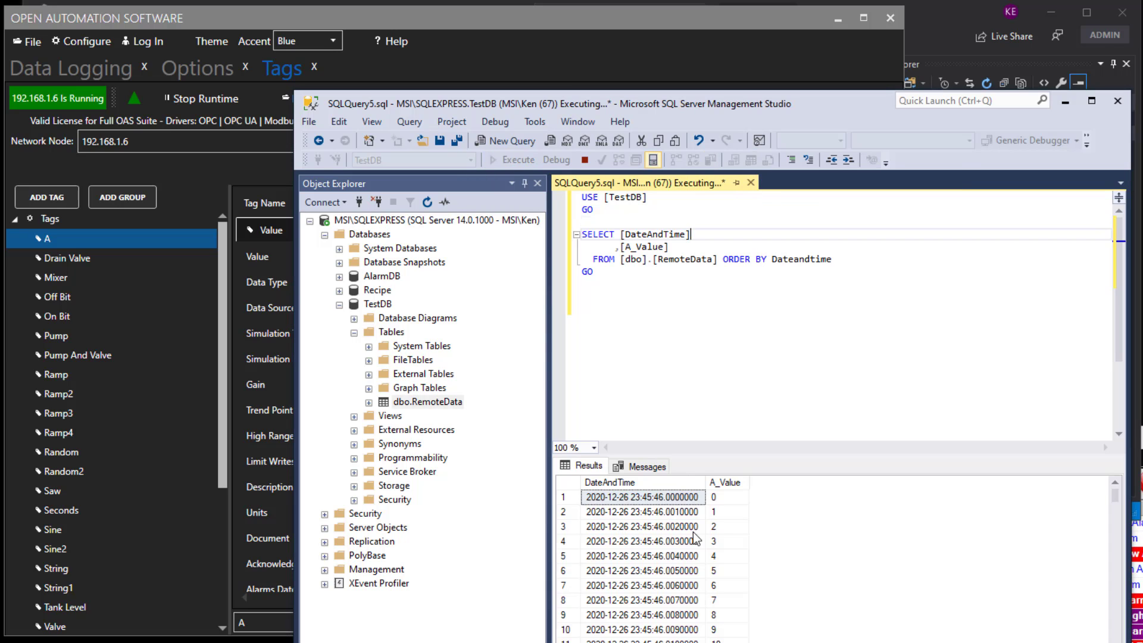
scroll(677, 564, down, 6)
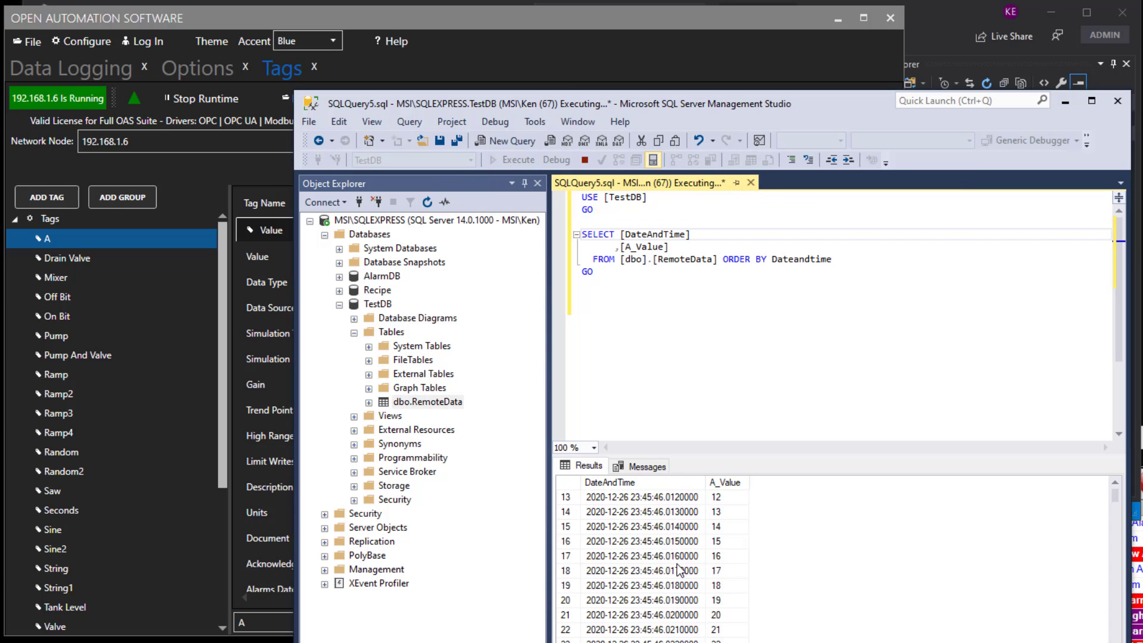
scroll(677, 563, down, 10)
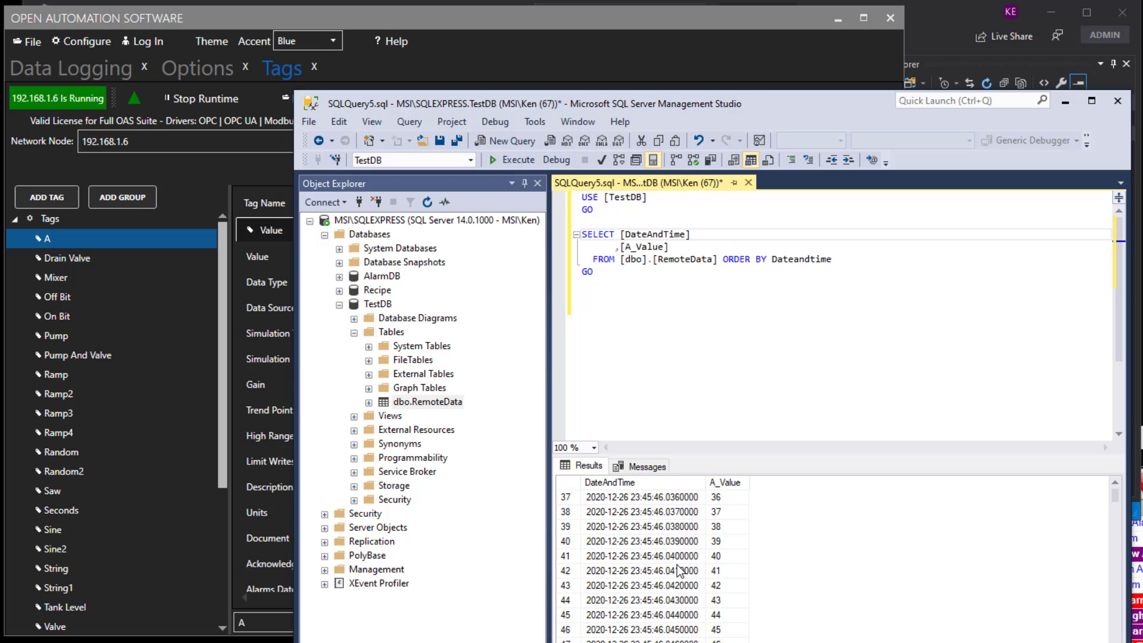
scroll(677, 564, down, 3)
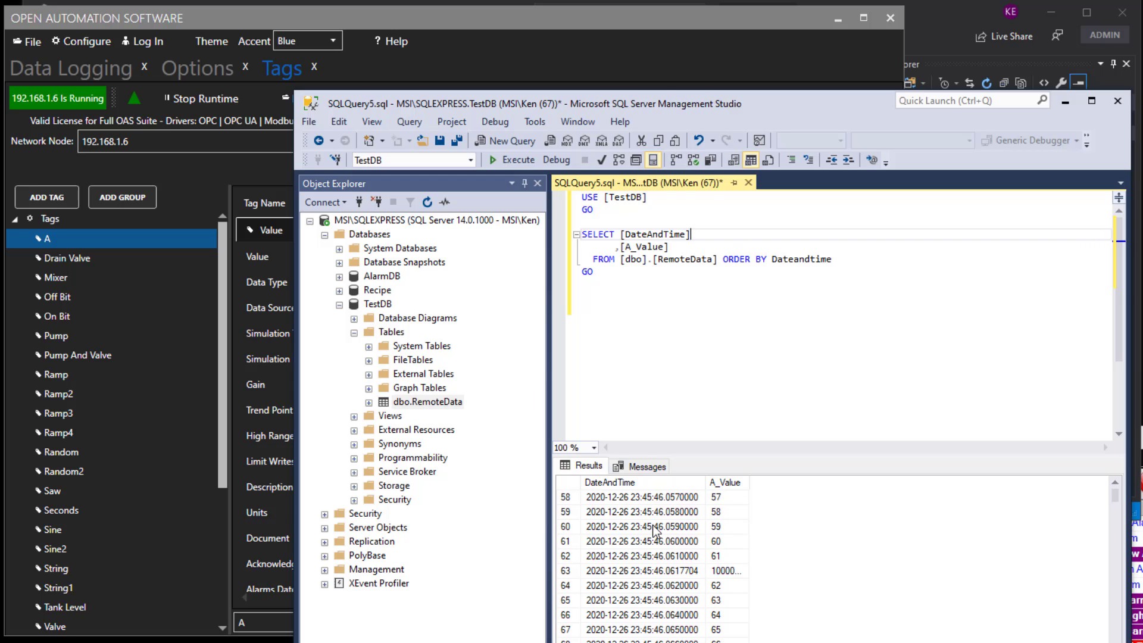
Stop the SQLEXPRESS server instance and open the C:\Buffer folder in File Explorer.
right_click(382, 223)
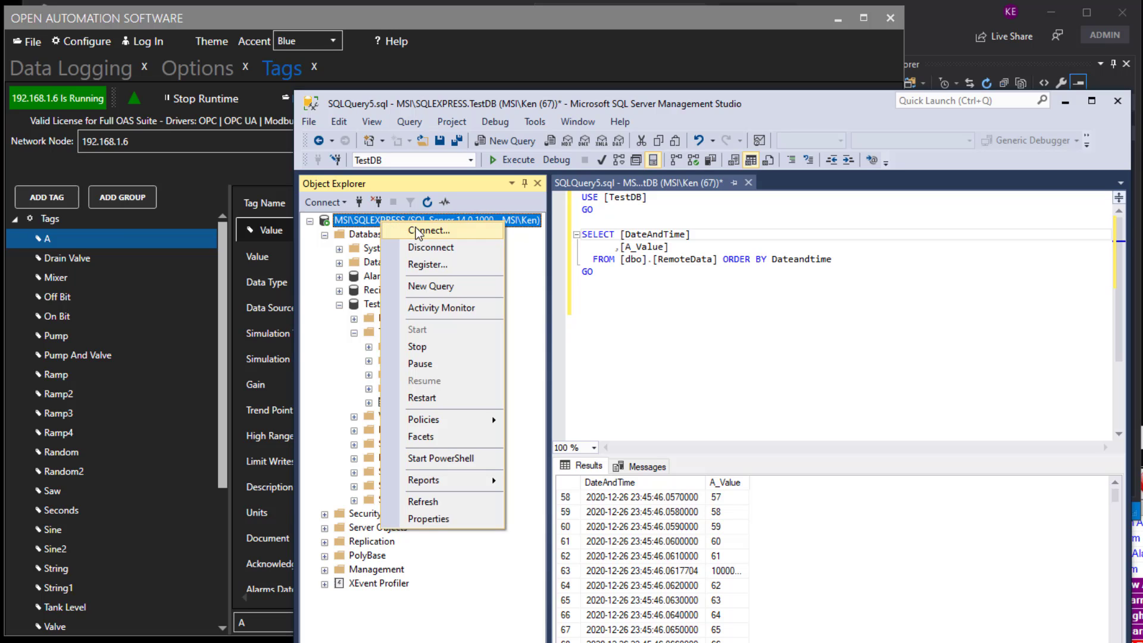
click(428, 347)
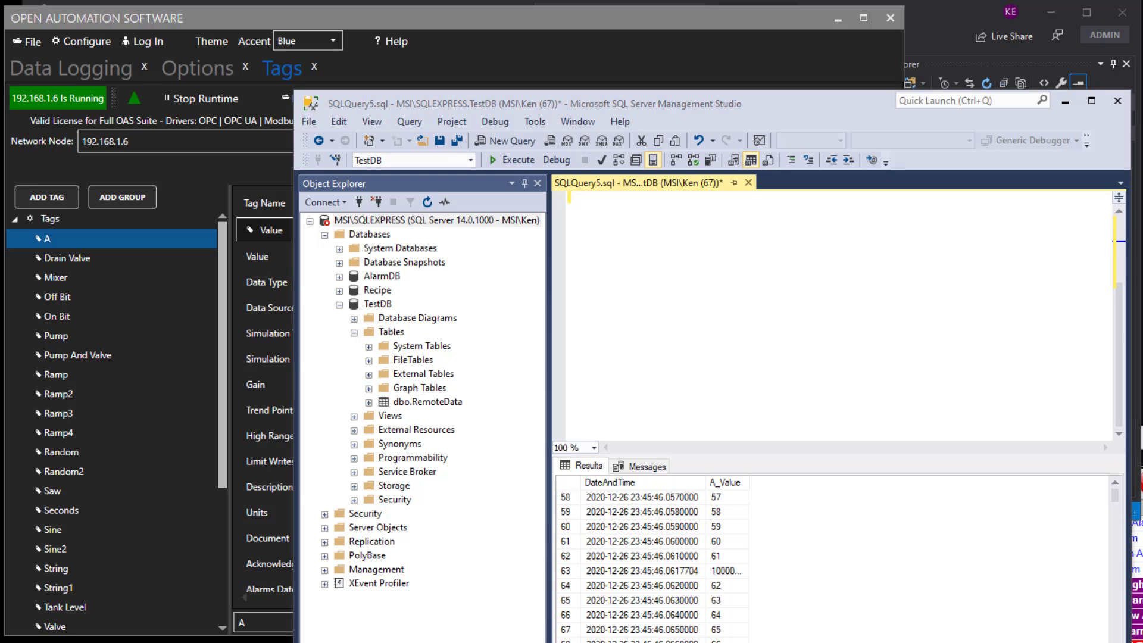
key(super+e)
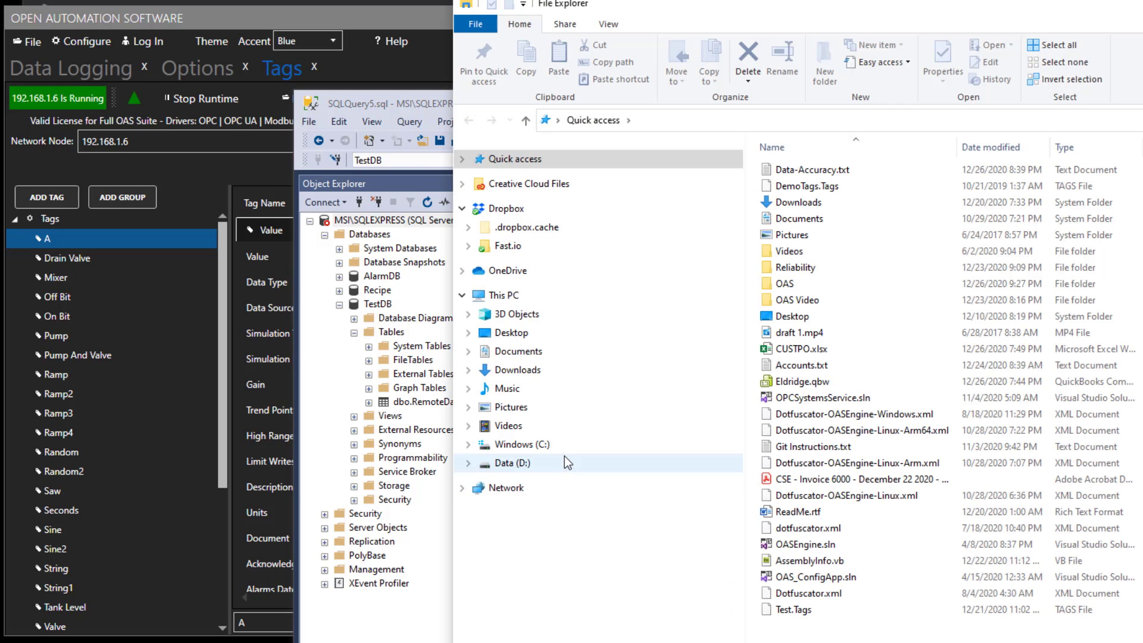
click(544, 445)
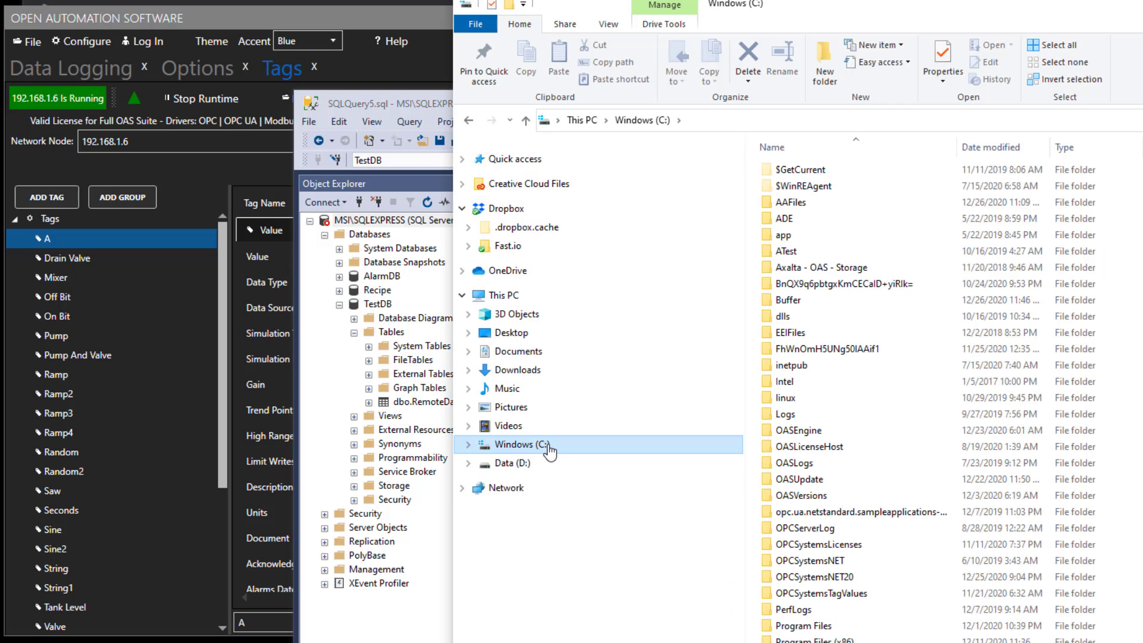
double_click(787, 300)
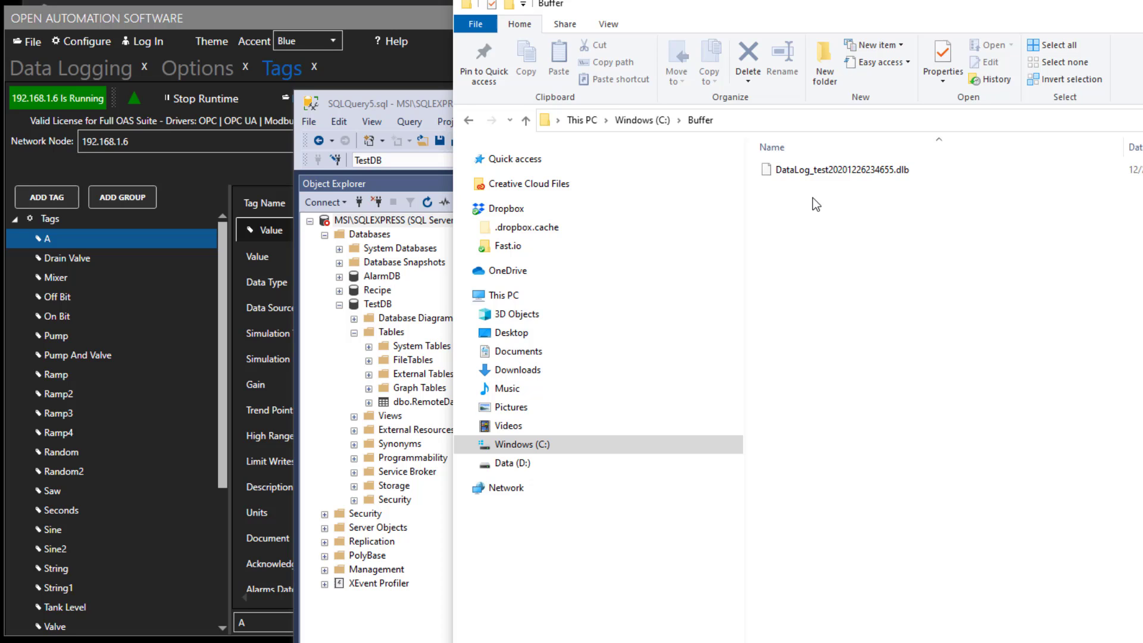
Start the SQLEXPRESS server instance again and return to the Buffer folder.
click(408, 109)
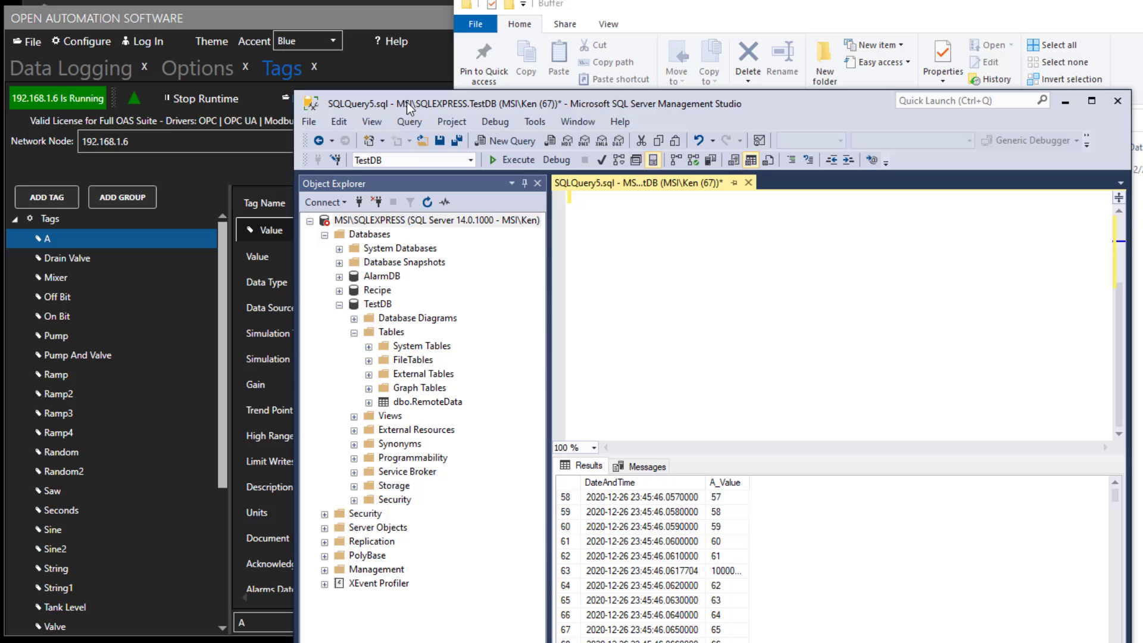
right_click(377, 220)
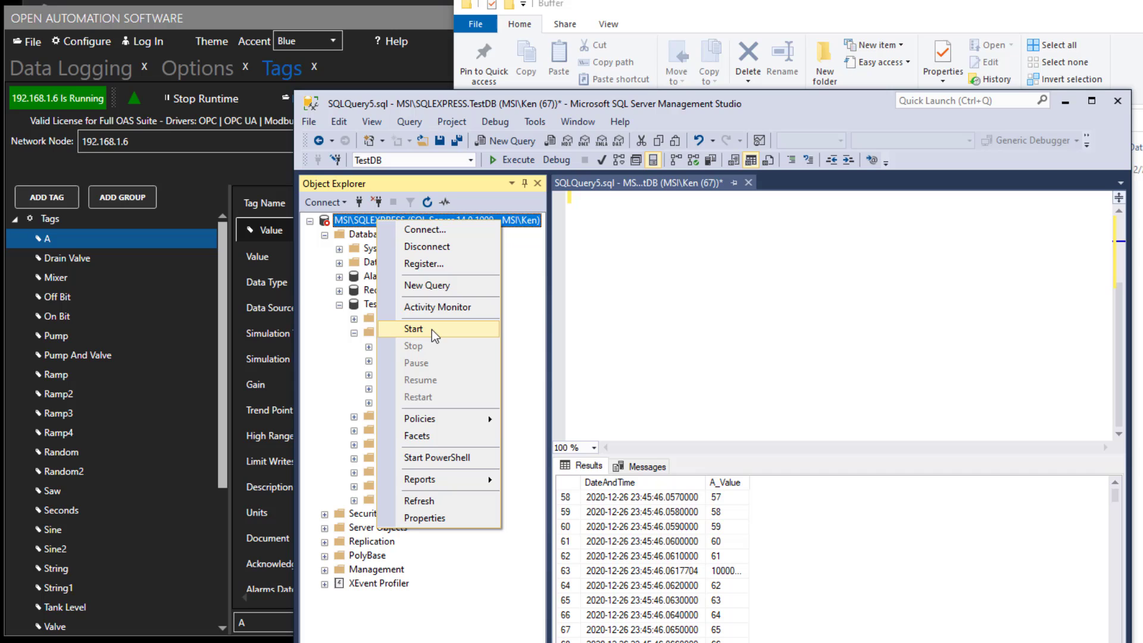
click(1138, 298)
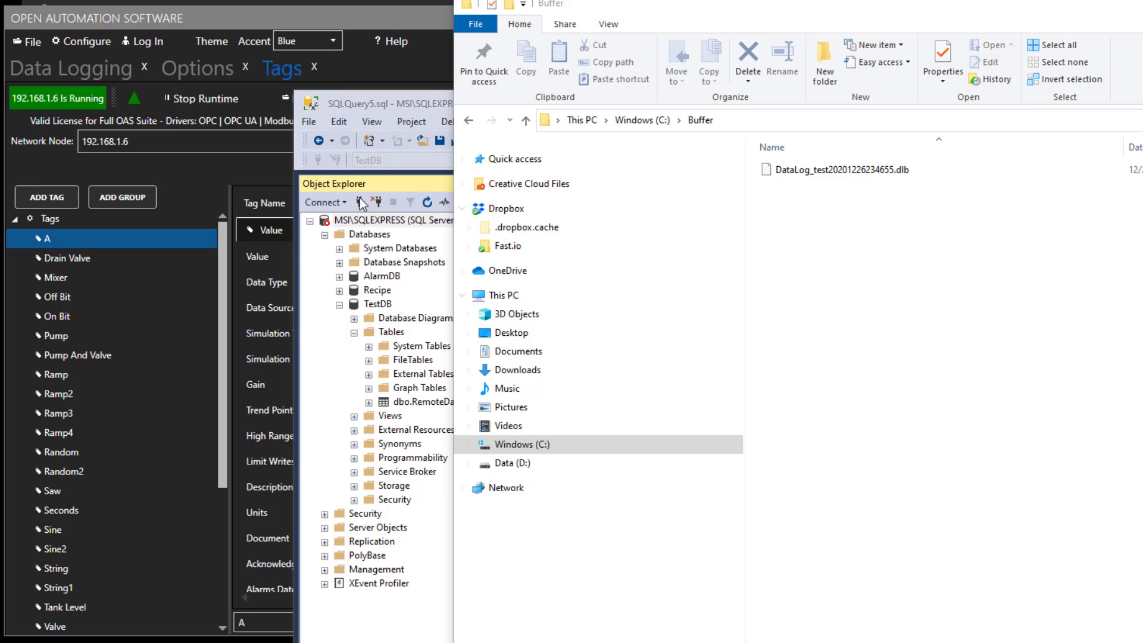
Add a new root tag named B on the remote node.
click(373, 56)
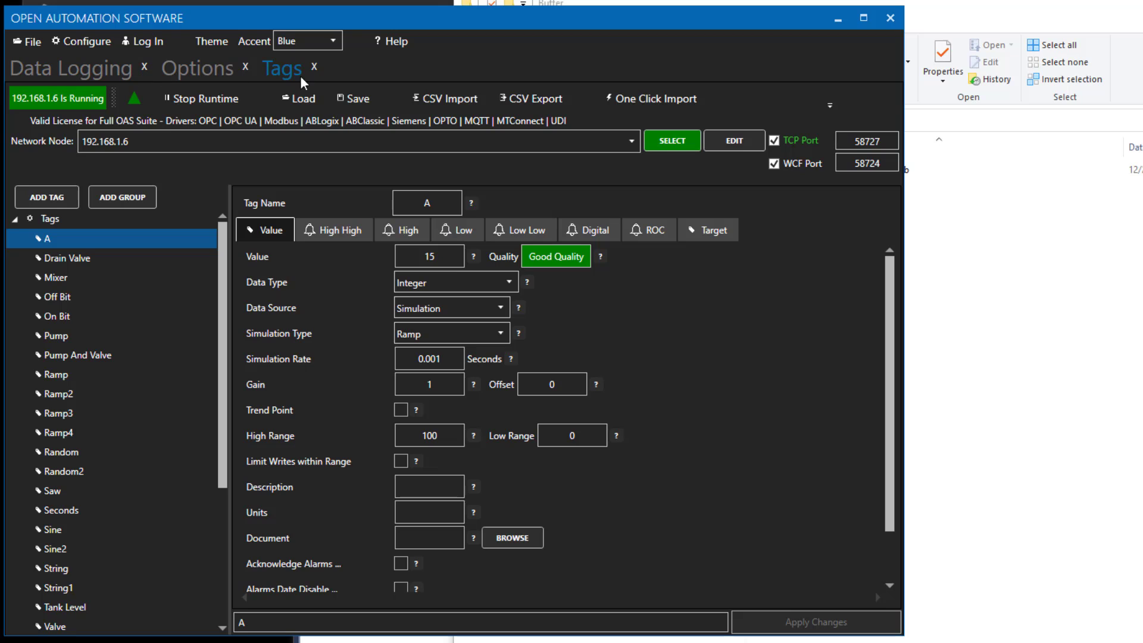
click(47, 196)
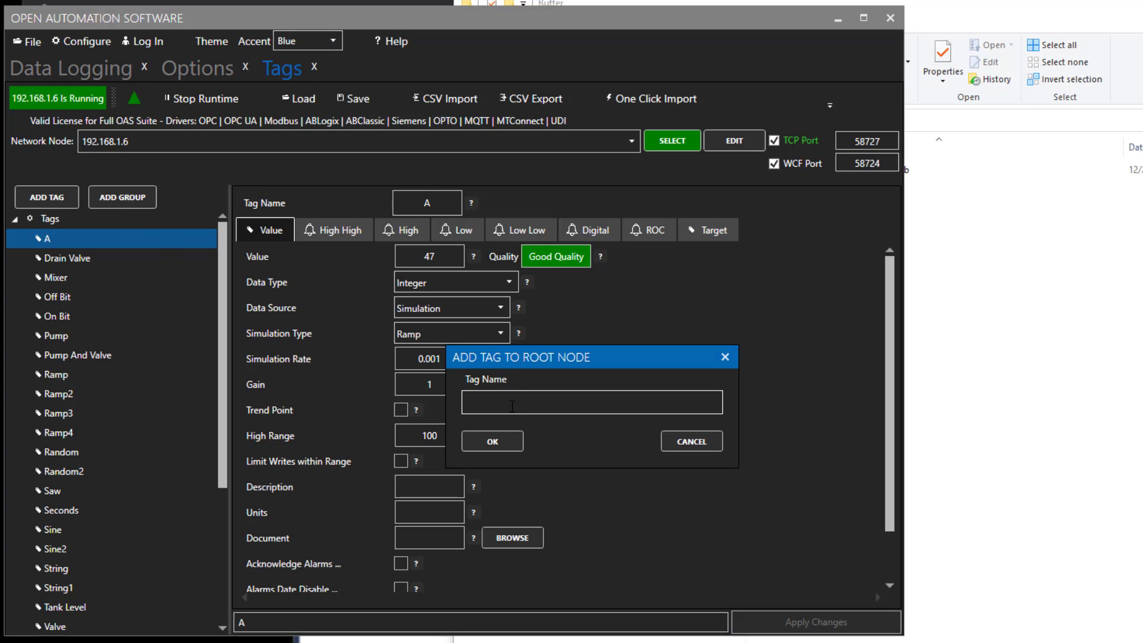
text(B)
key(Return)
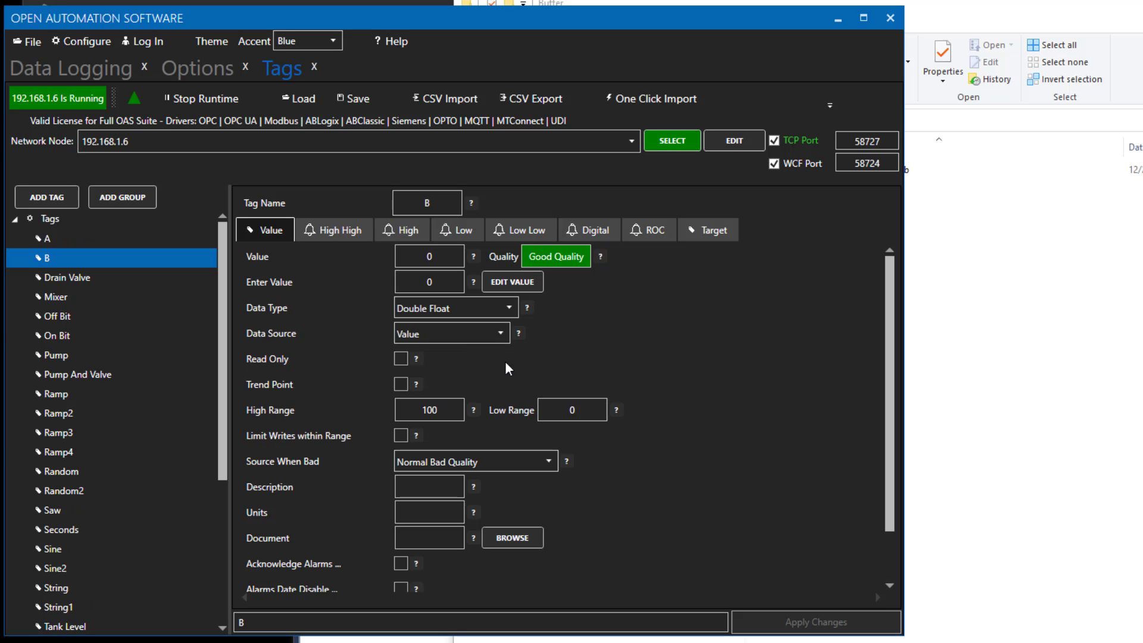
Set tag B's data type to String and its data source to Time, then apply the changes.
click(511, 307)
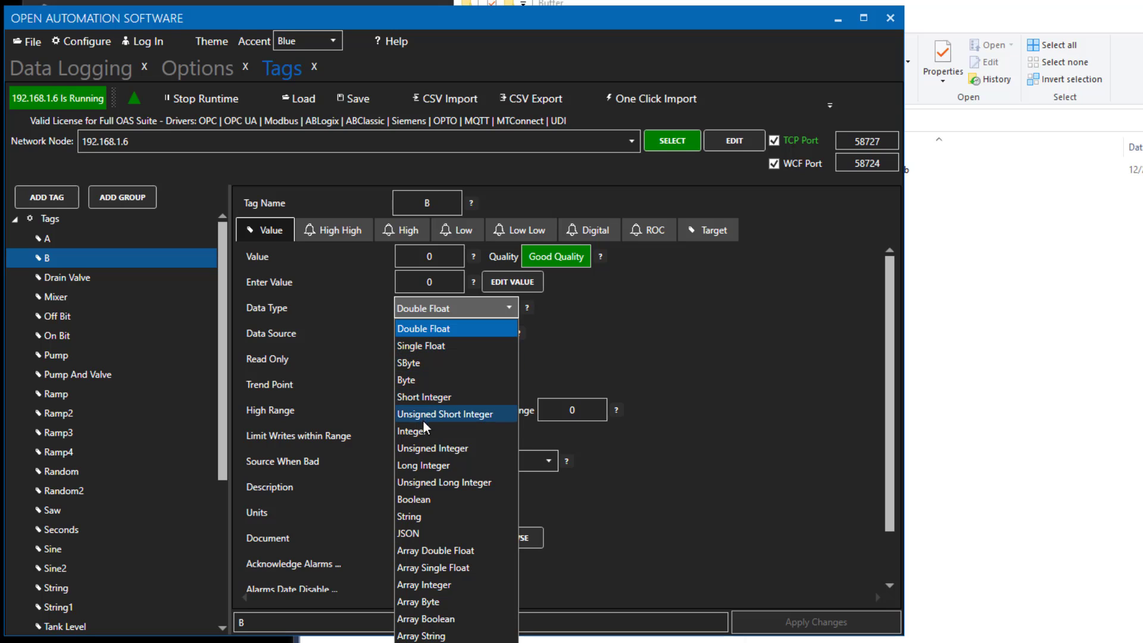
click(411, 516)
click(501, 333)
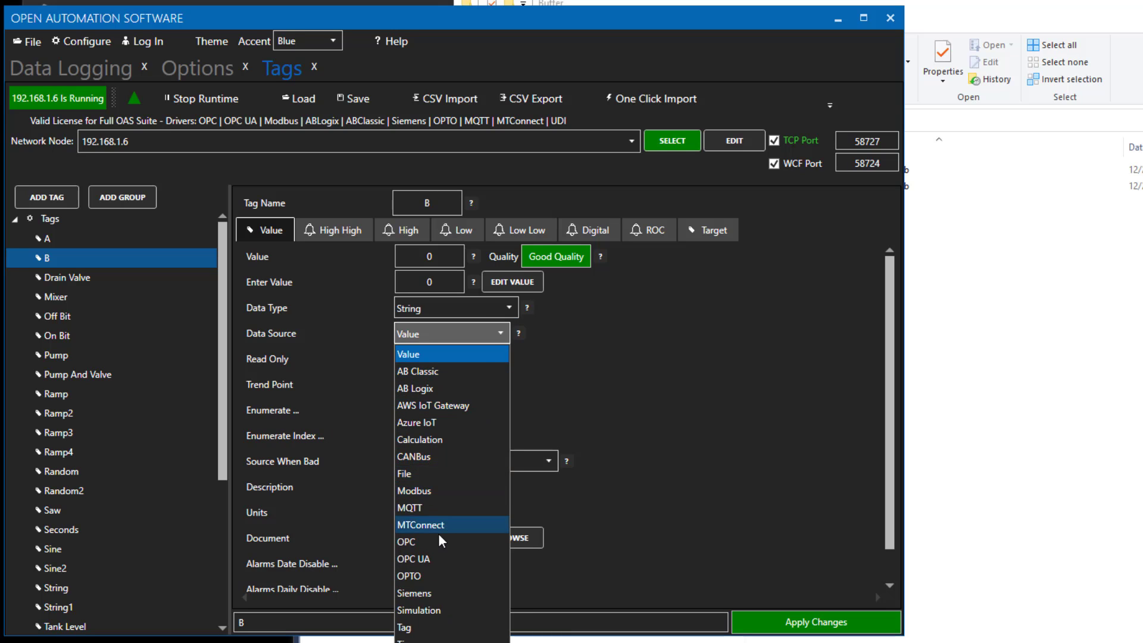
click(410, 639)
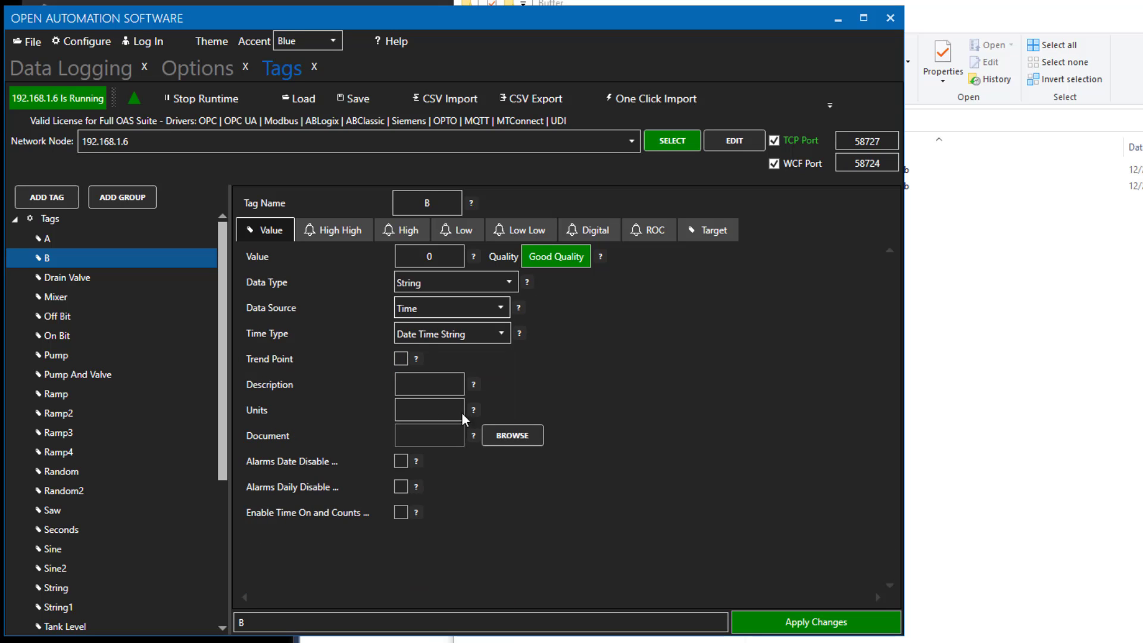
click(781, 623)
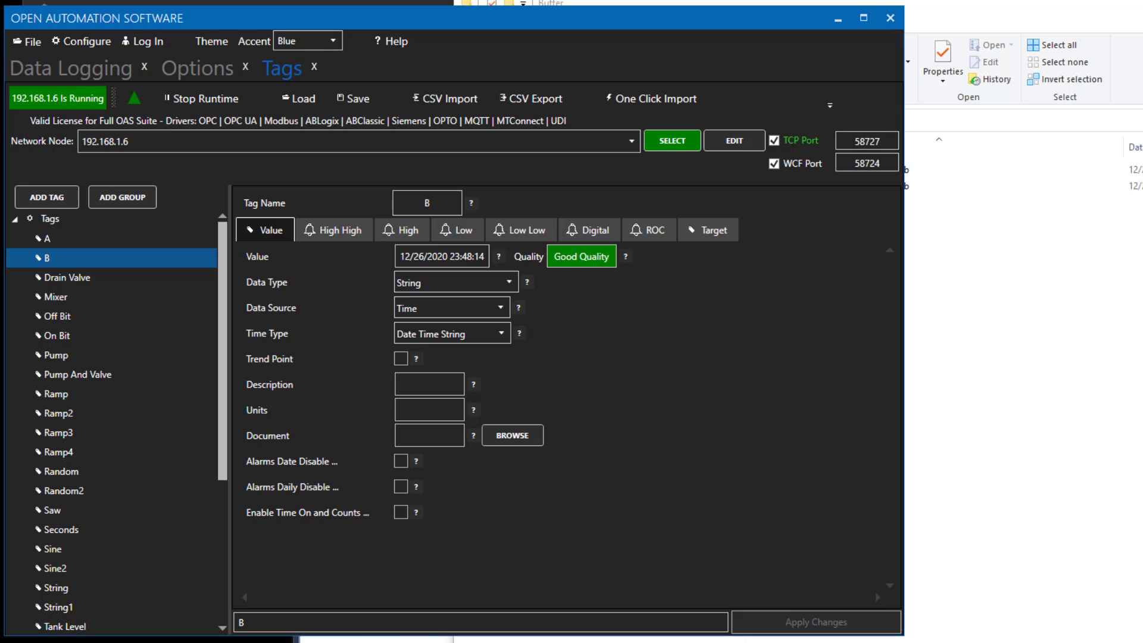
Check the Buffer folder contents and the SQLEXPRESS server's running state.
click(1051, 642)
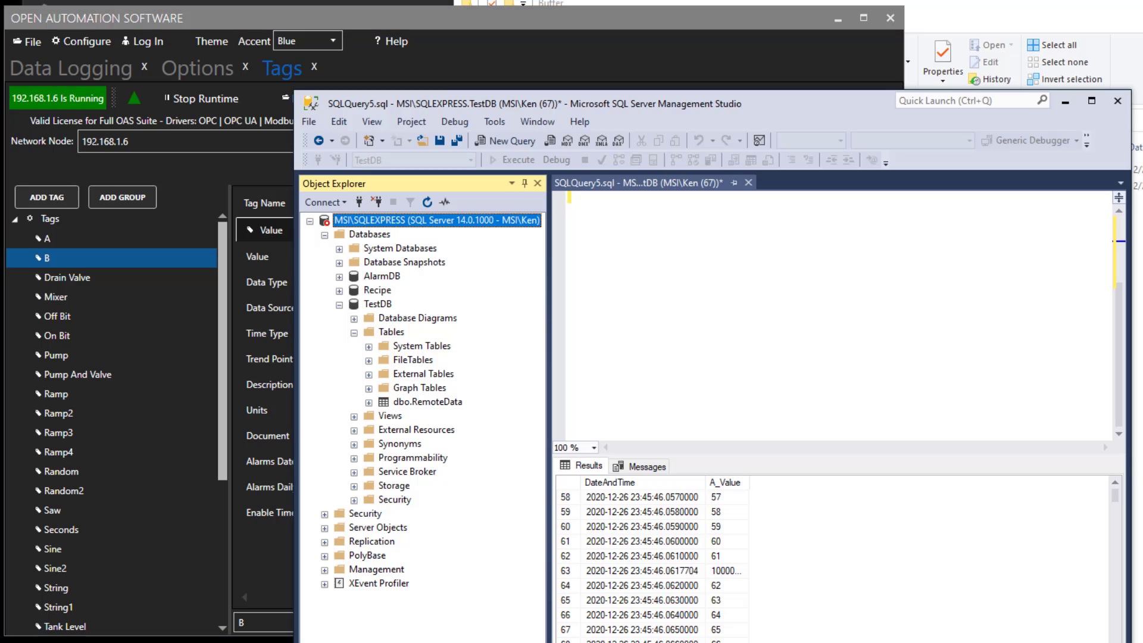
right_click(381, 220)
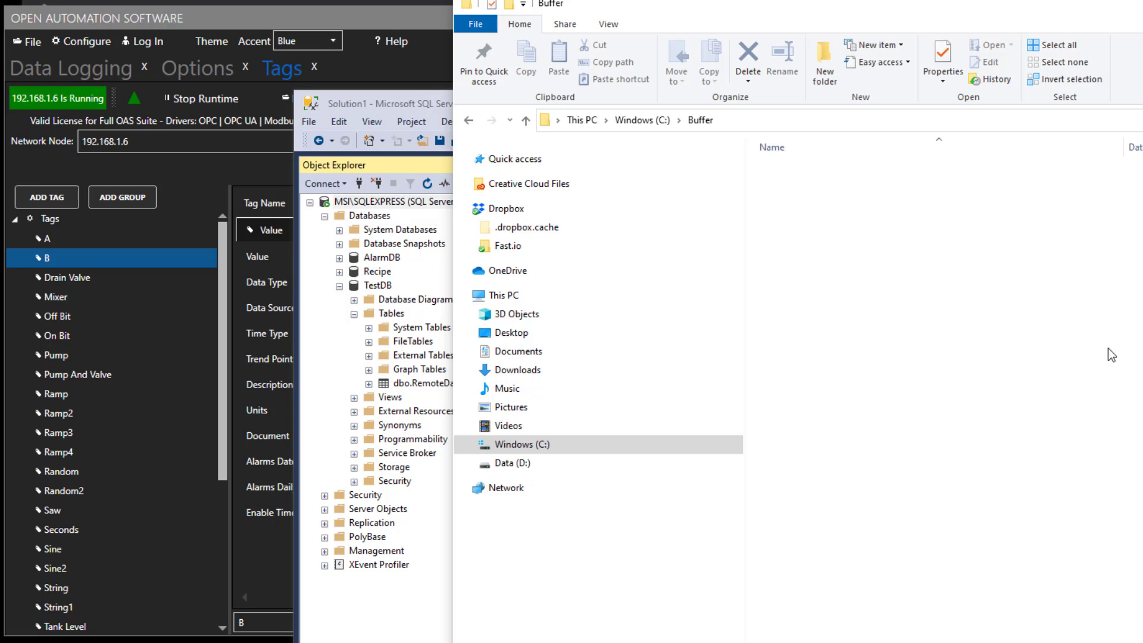
click(429, 111)
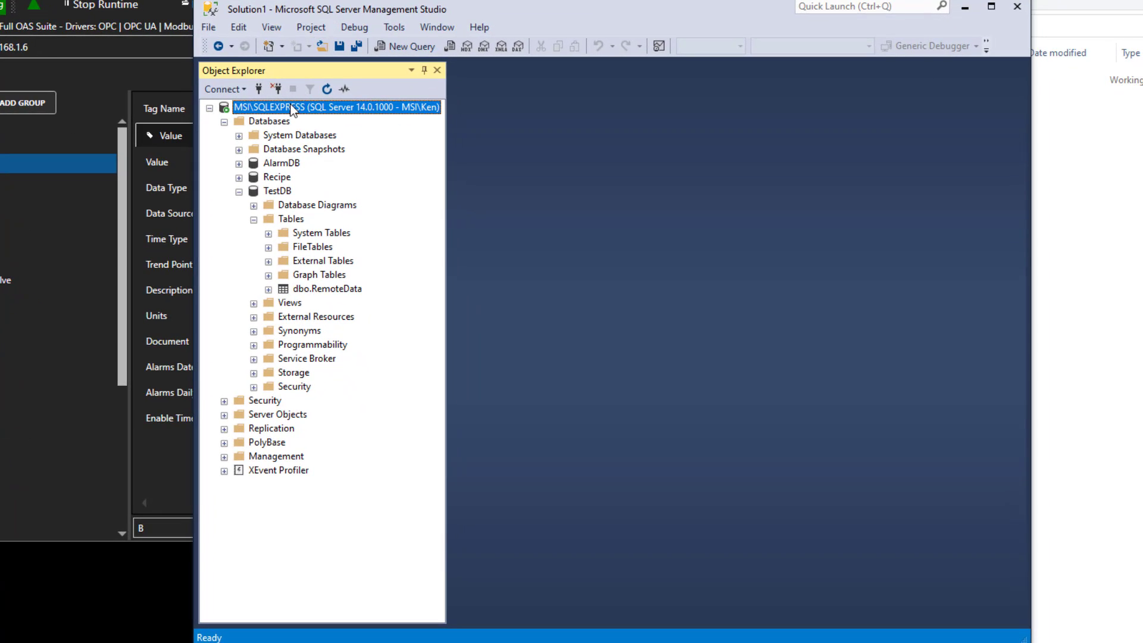
right_click(288, 106)
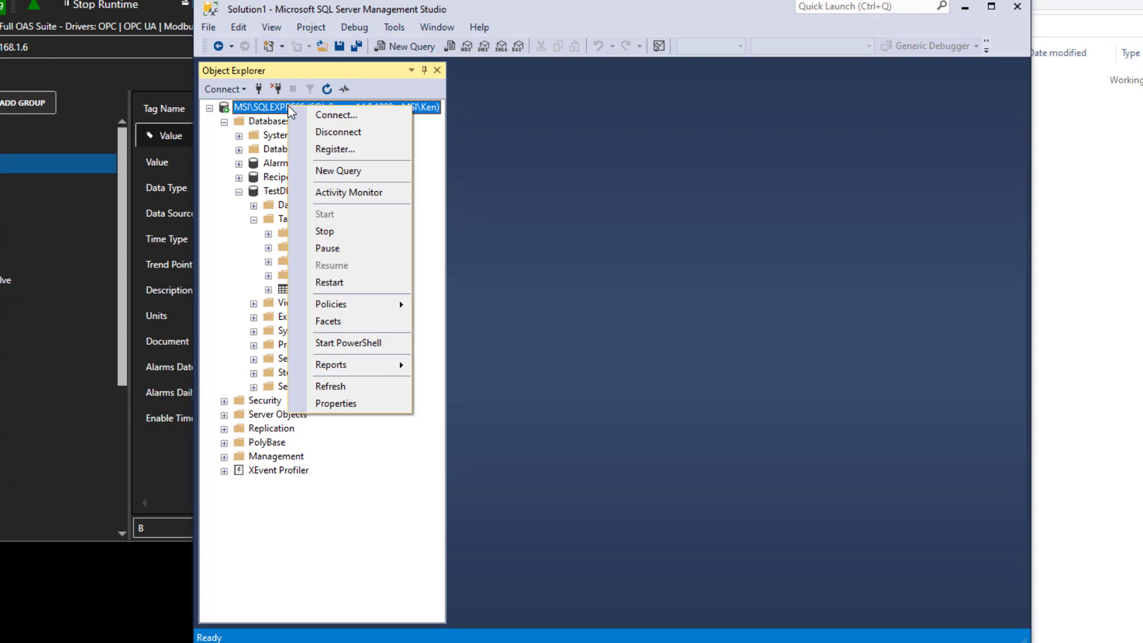
click(487, 191)
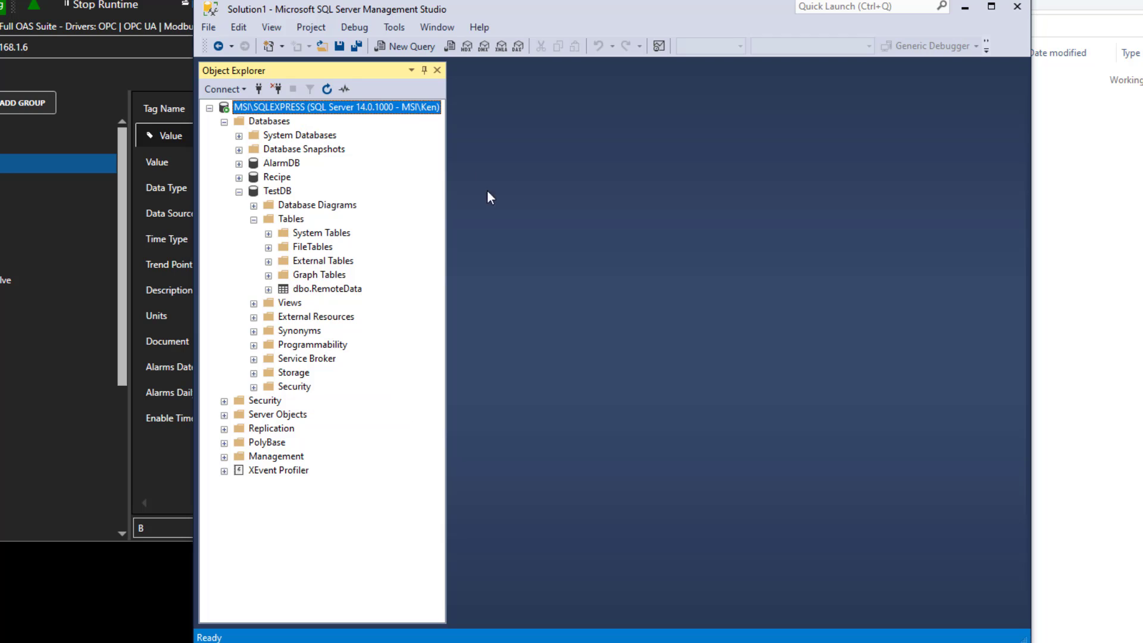
Script a SELECT query for dbo.RemoteData in a new editor window and append ORDER BY DateAndTime.
right_click(306, 294)
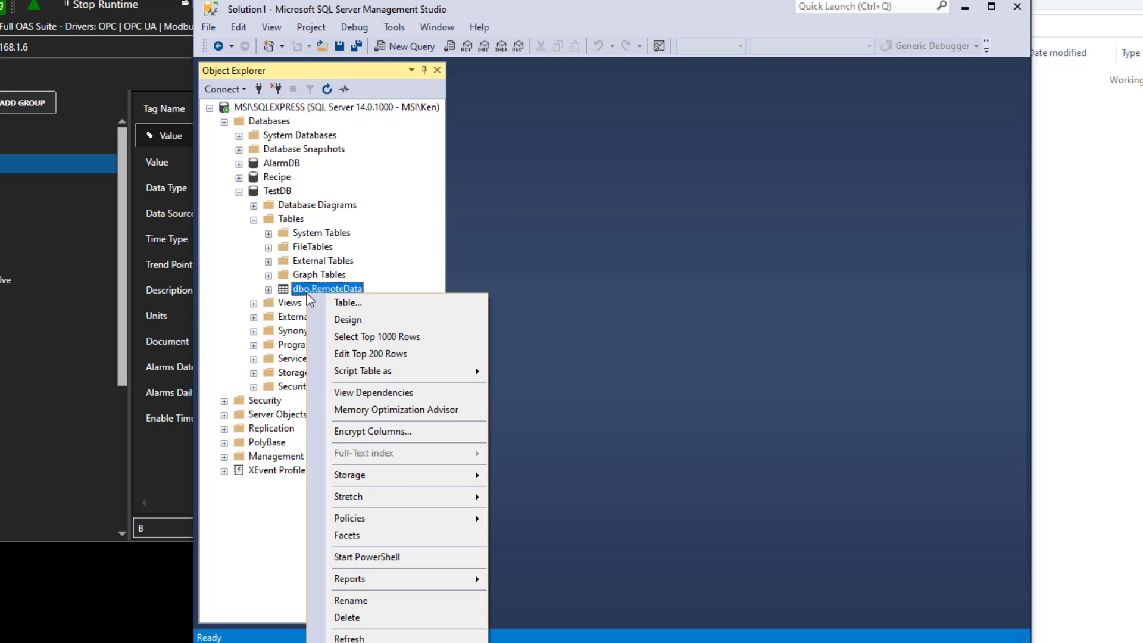
mouse_move(371, 377)
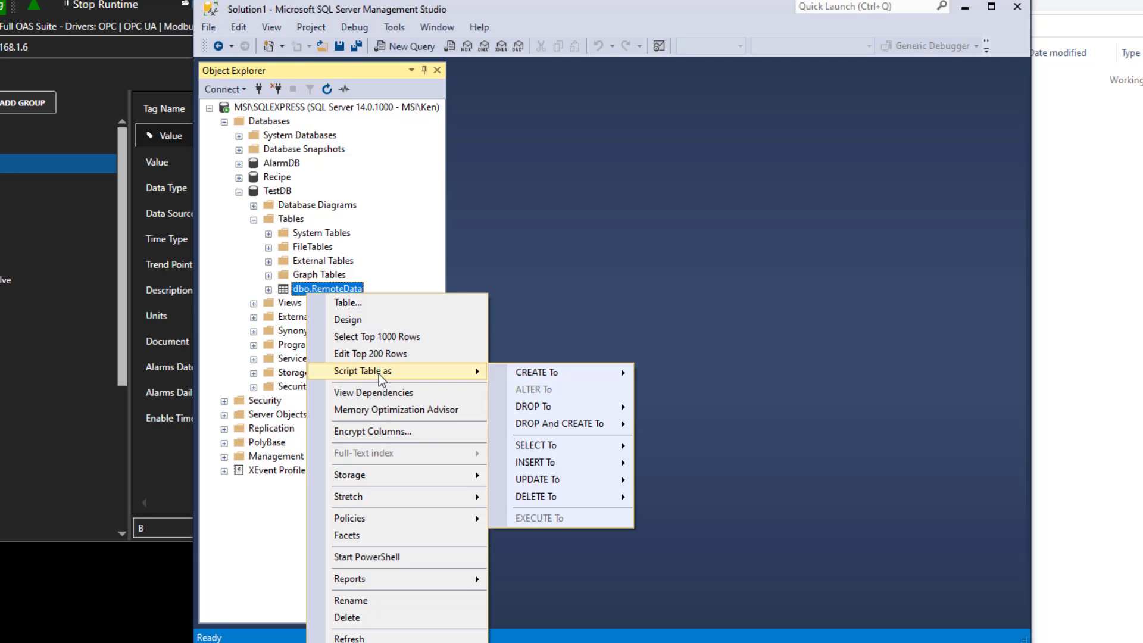
mouse_move(536, 445)
click(669, 448)
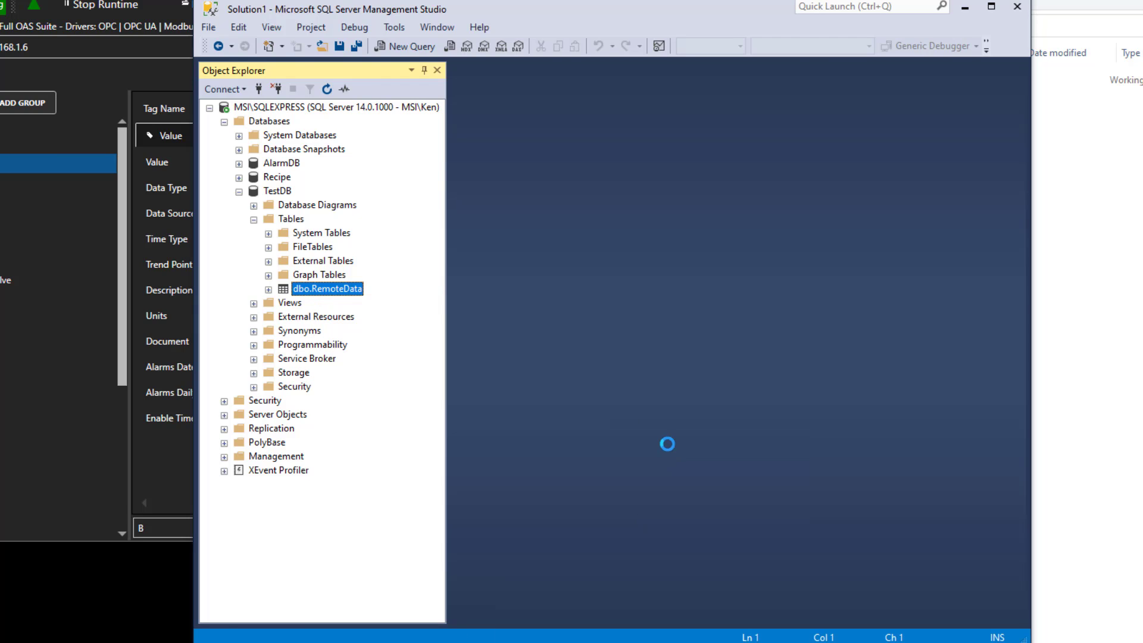
click(652, 166)
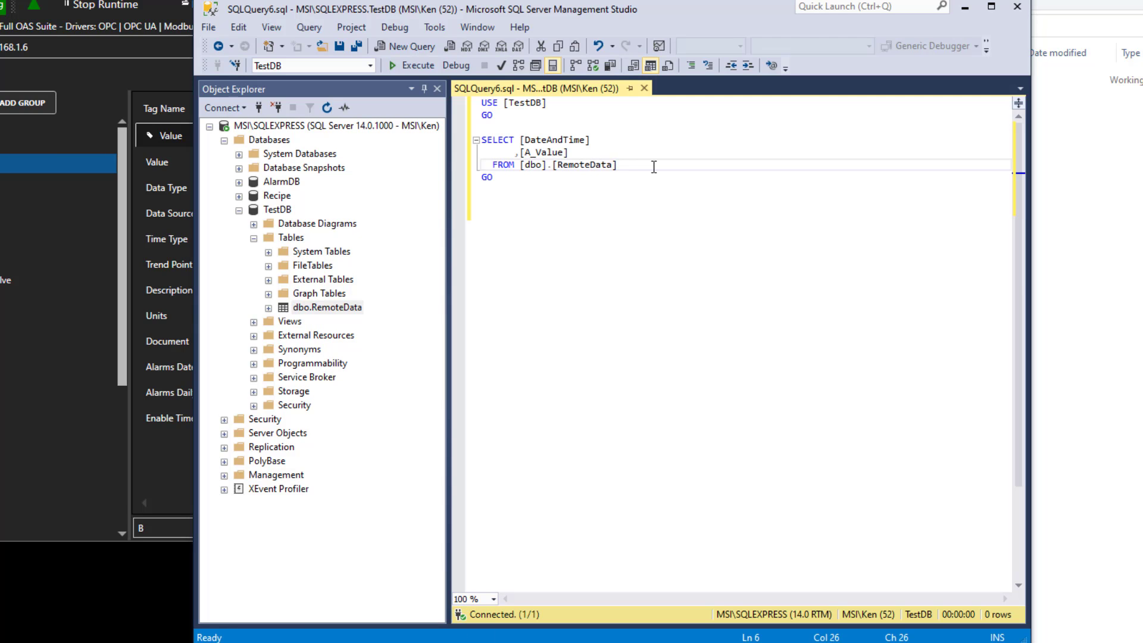
text(ORDER B)
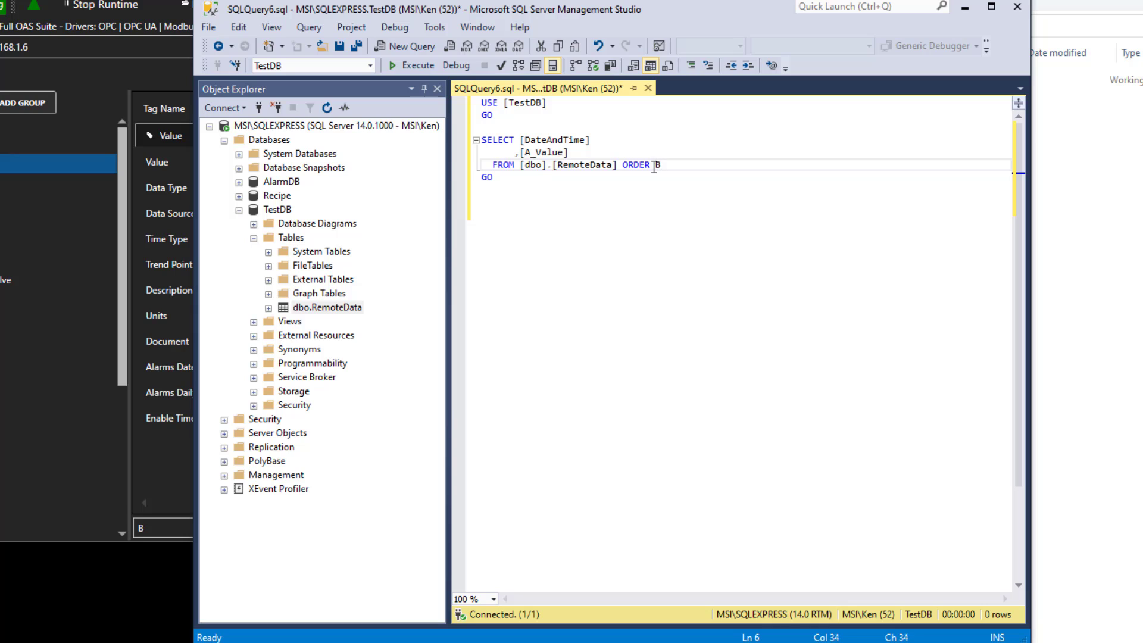
text(Y DateAnd)
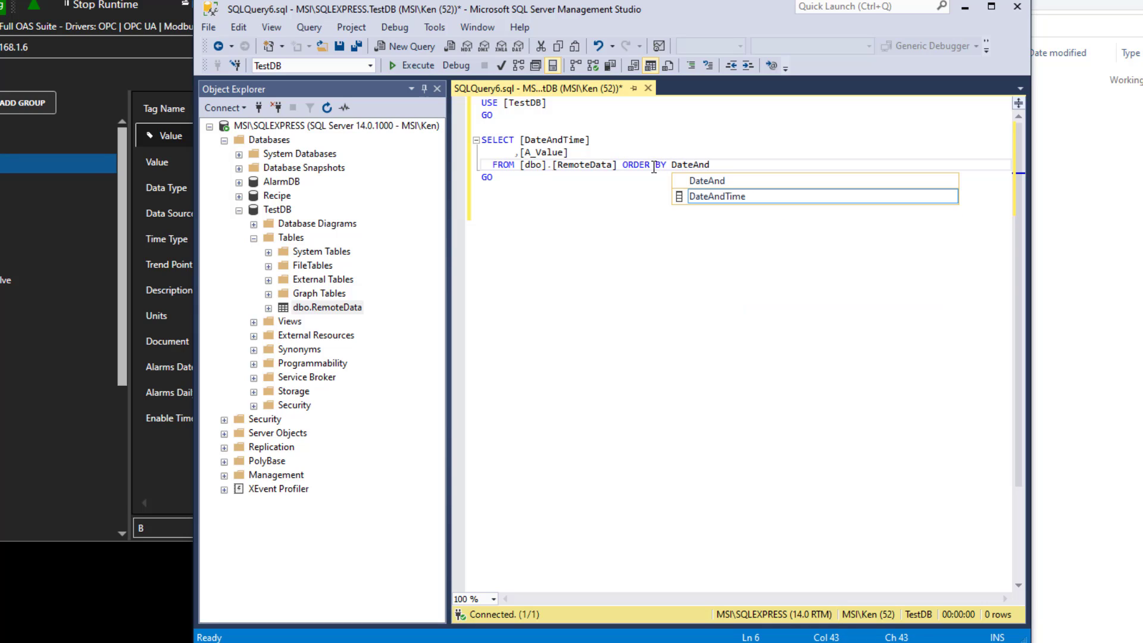
text(Time)
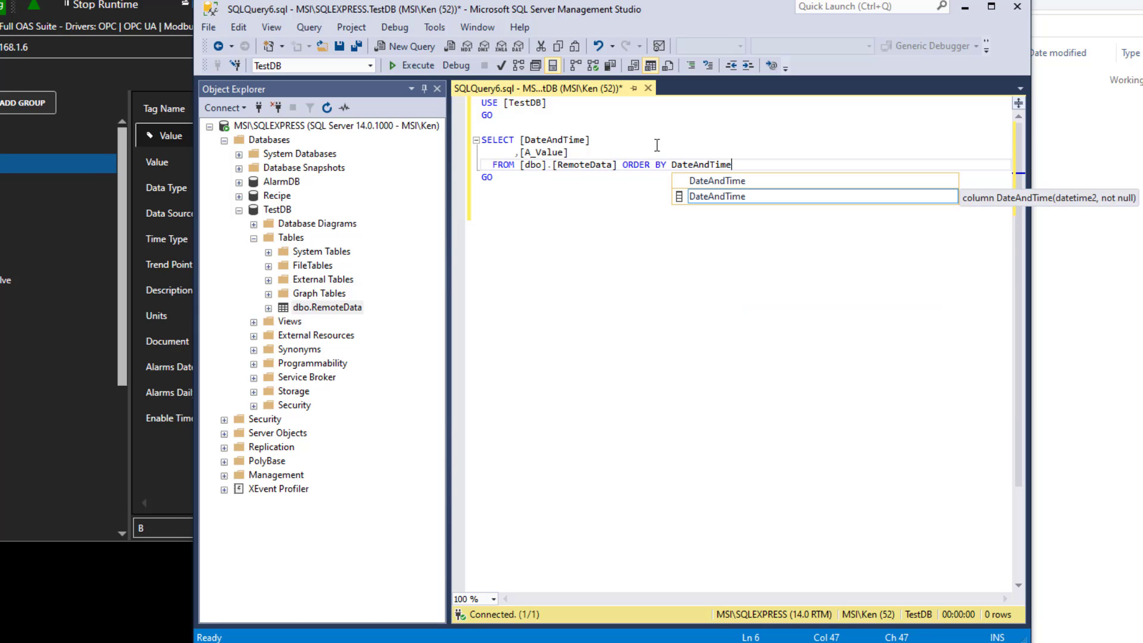
Execute the SELECT query ordered by DateAndTime against dbo.RemoteData.
click(656, 143)
click(410, 65)
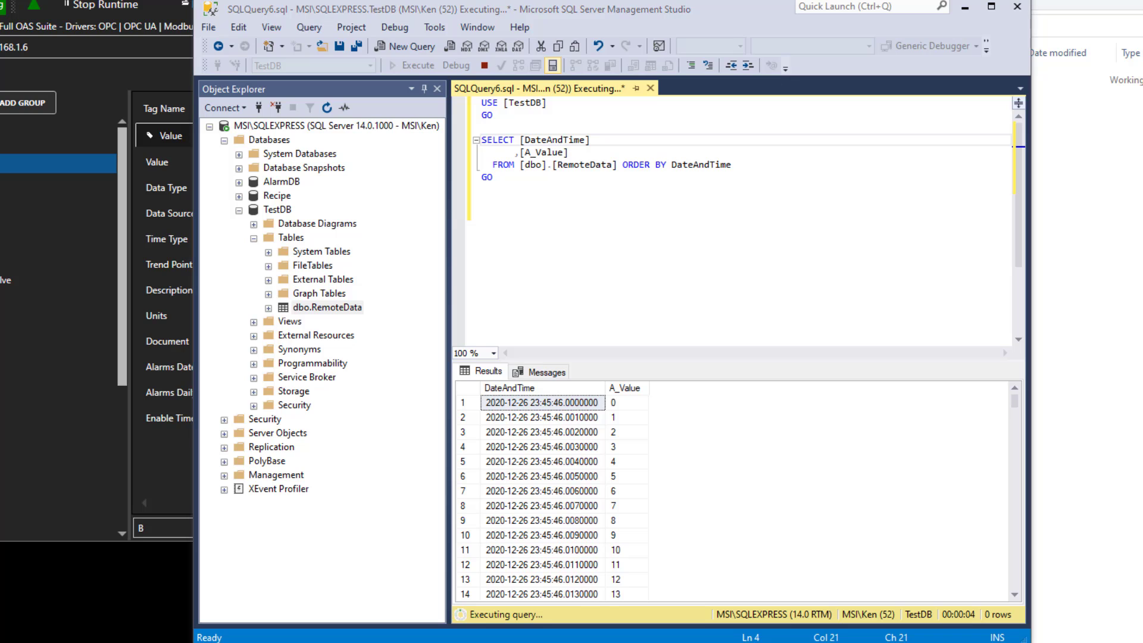
Switch to Notepad and shrink its window into the corner so the query results remain visible.
key(alt+Tab)
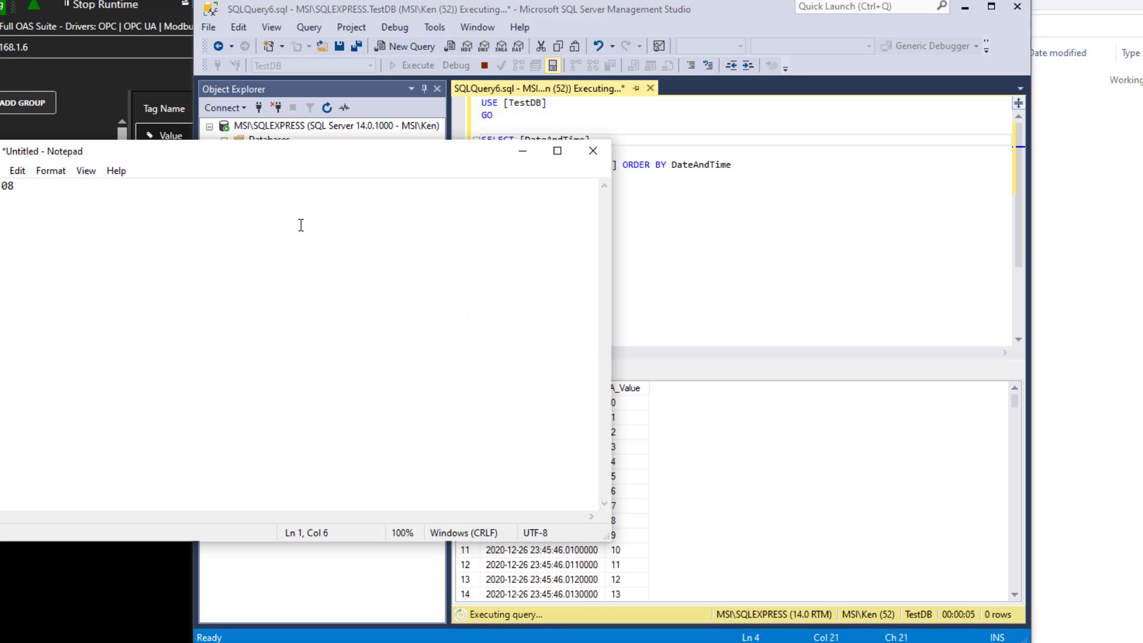
drag(609, 540, 238, 296)
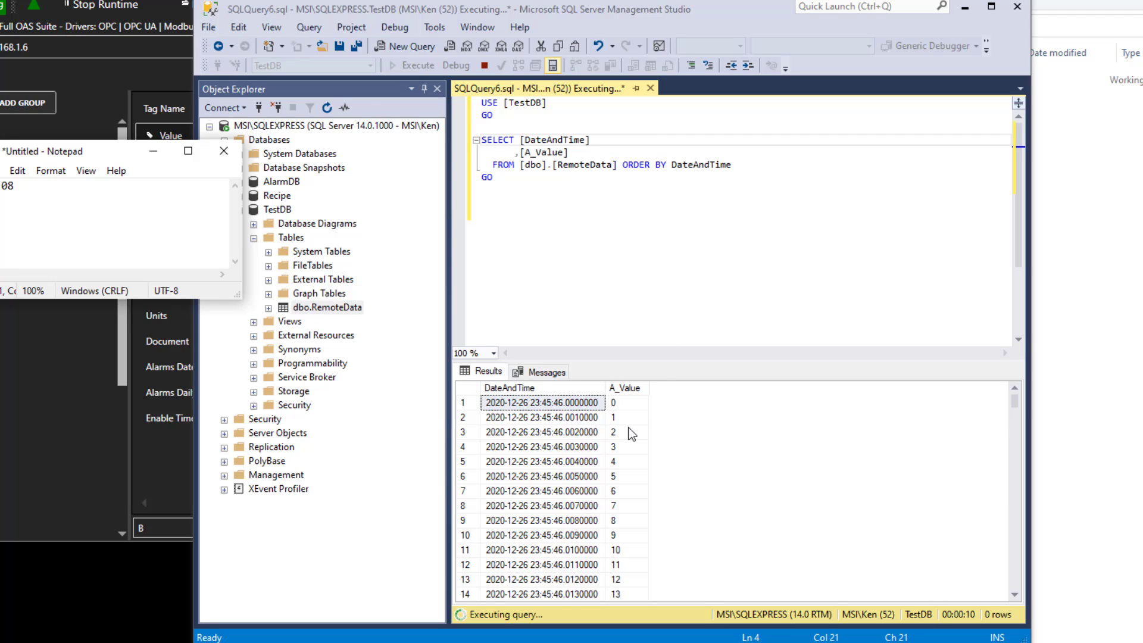
click(564, 478)
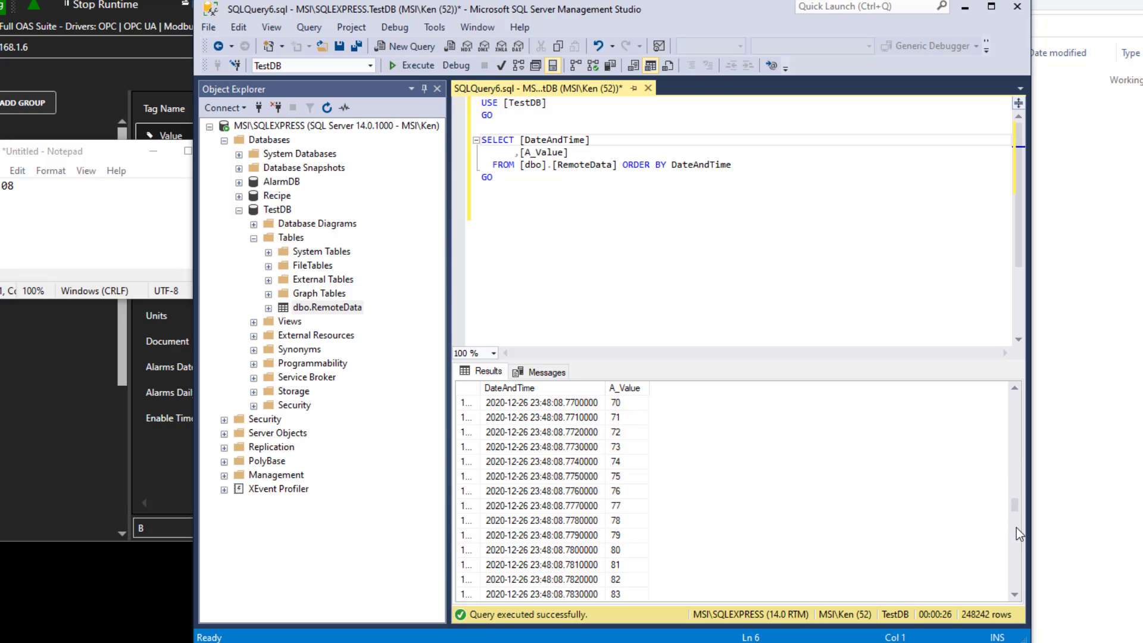
Scroll through the logged DateAndTime and A_Value rows in the results grid down to the final rows.
scroll(1016, 529, down, 20)
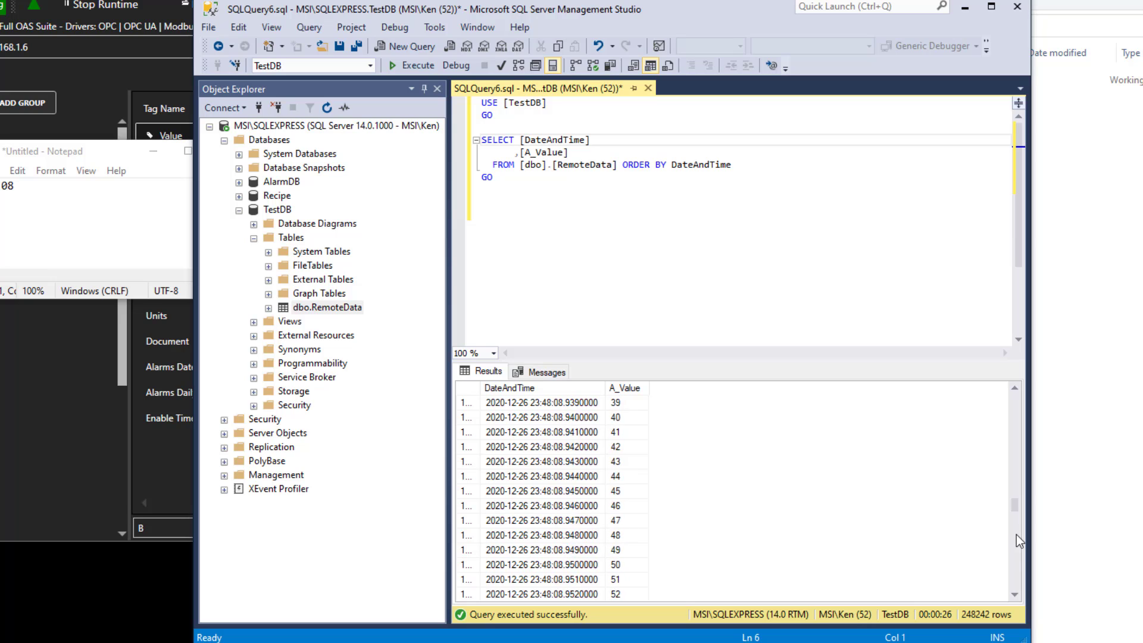
scroll(1016, 534, down, 20)
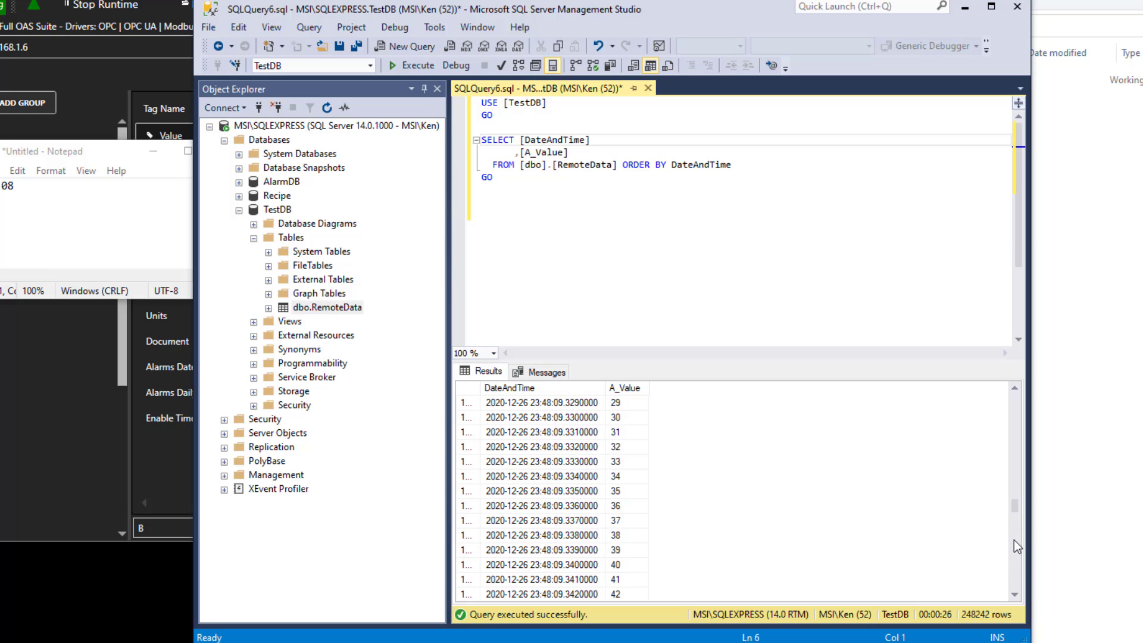
scroll(1011, 506, up, 4)
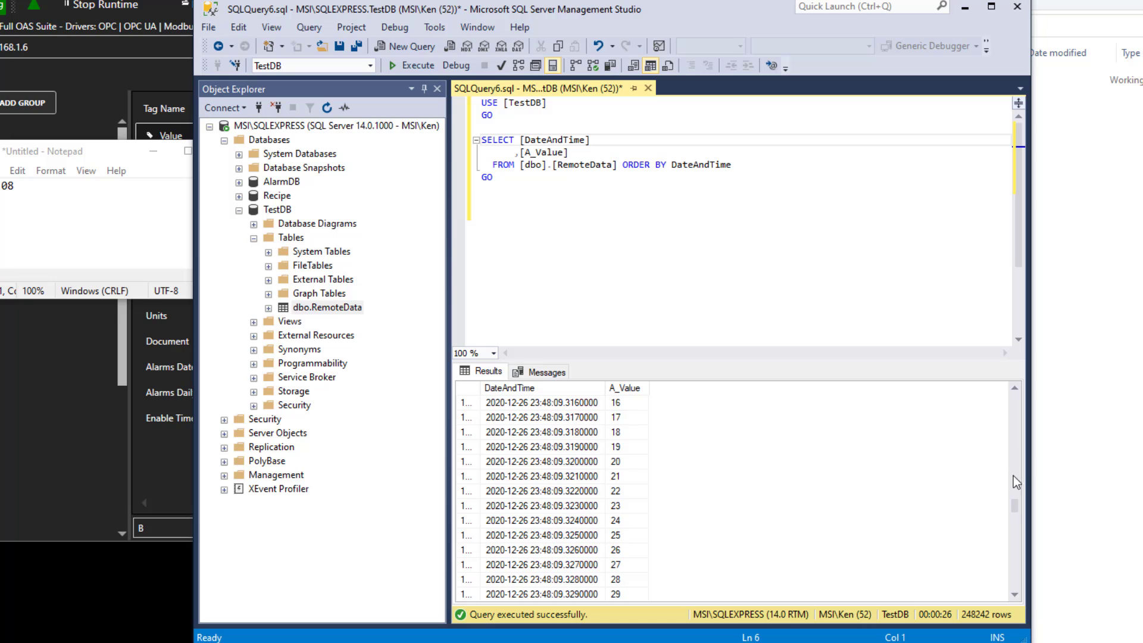
scroll(1015, 507, up, 20)
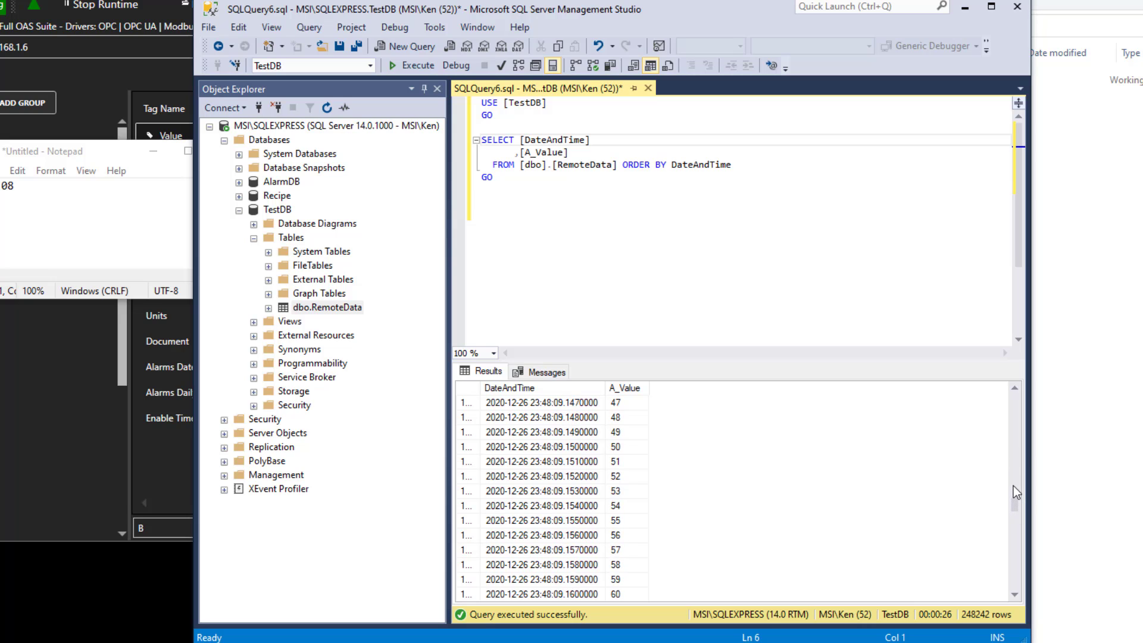
scroll(1016, 488, up, 20)
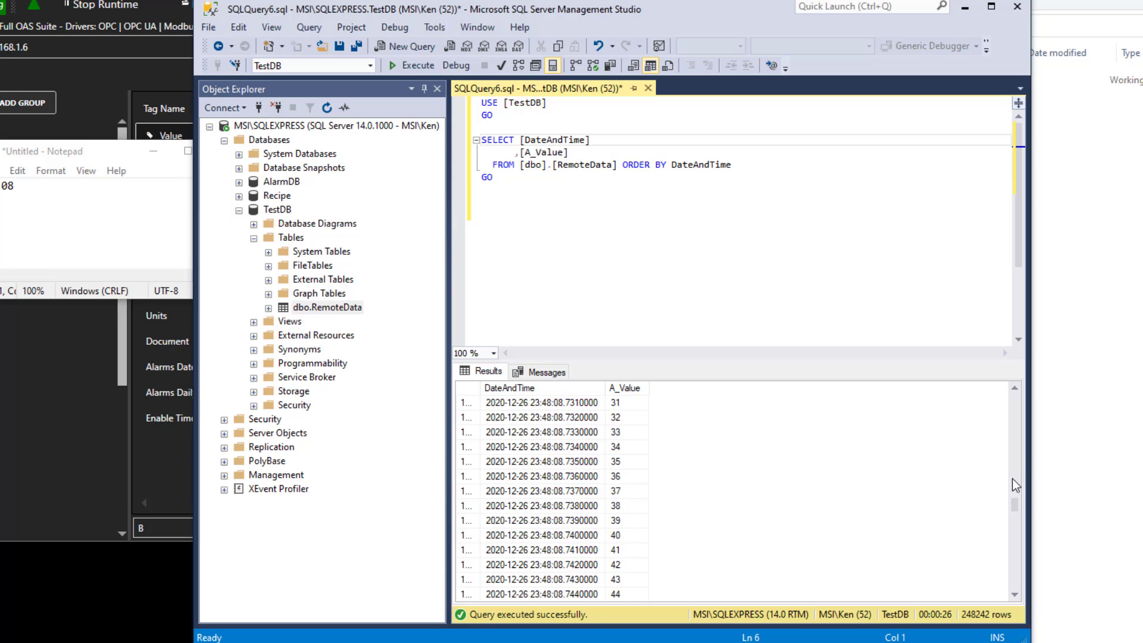
scroll(1016, 485, up, 20)
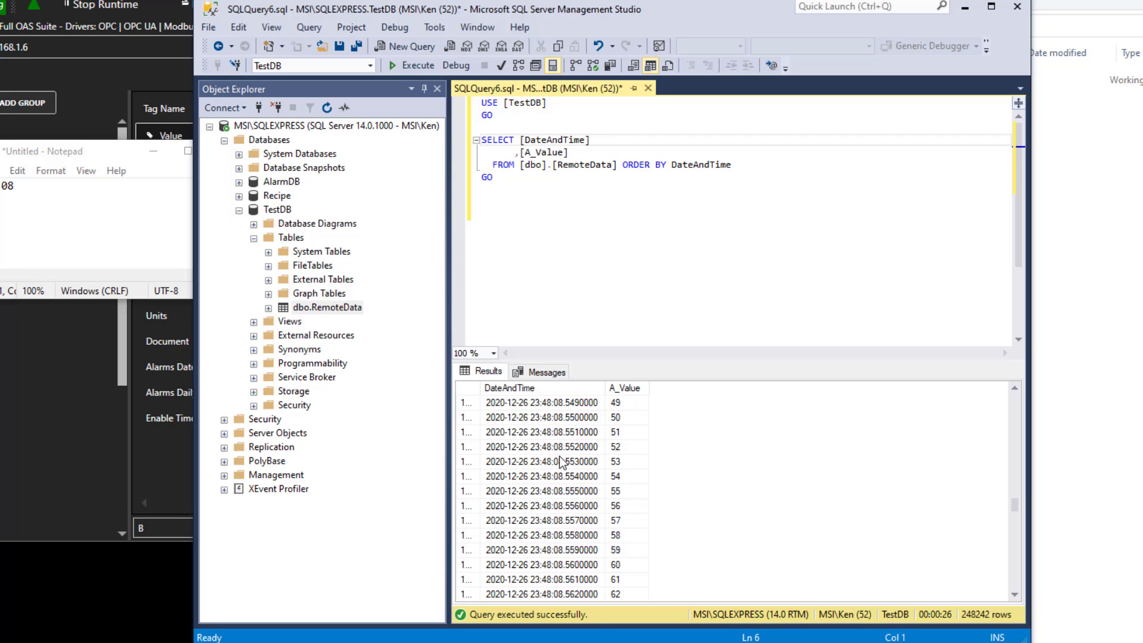
scroll(1017, 552, down, 17)
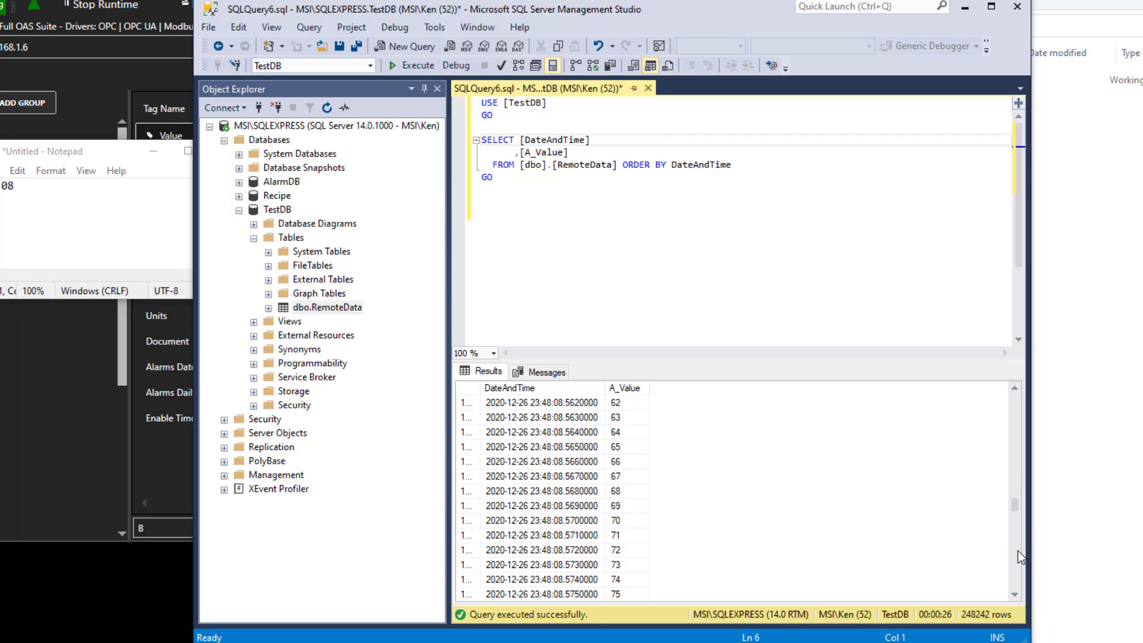
scroll(1017, 551, down, 10)
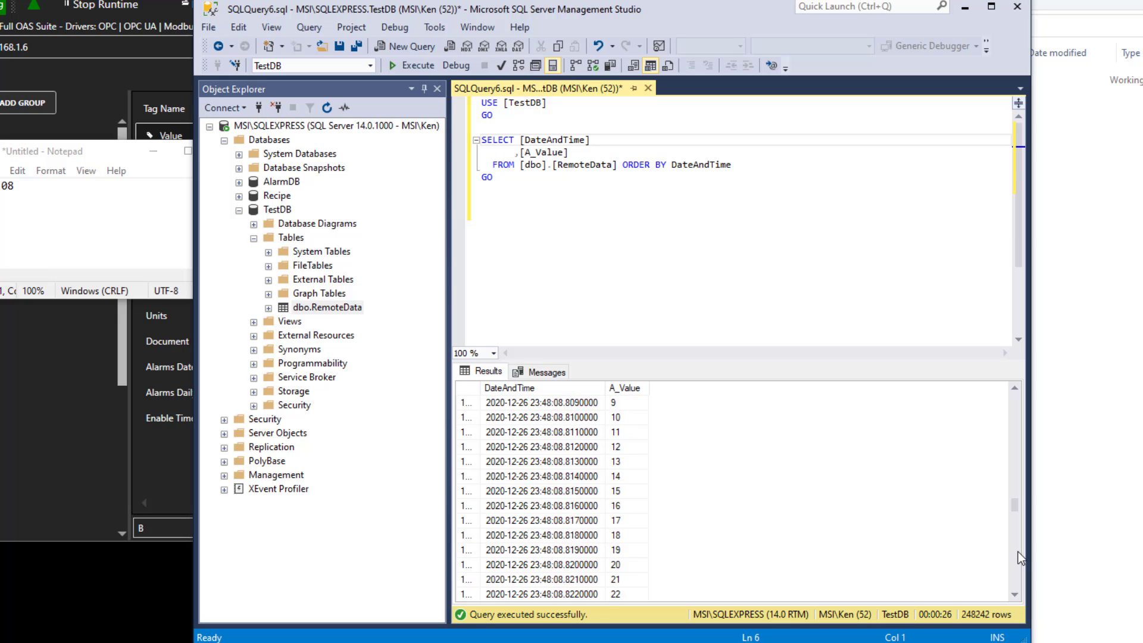
scroll(1018, 552, down, 10)
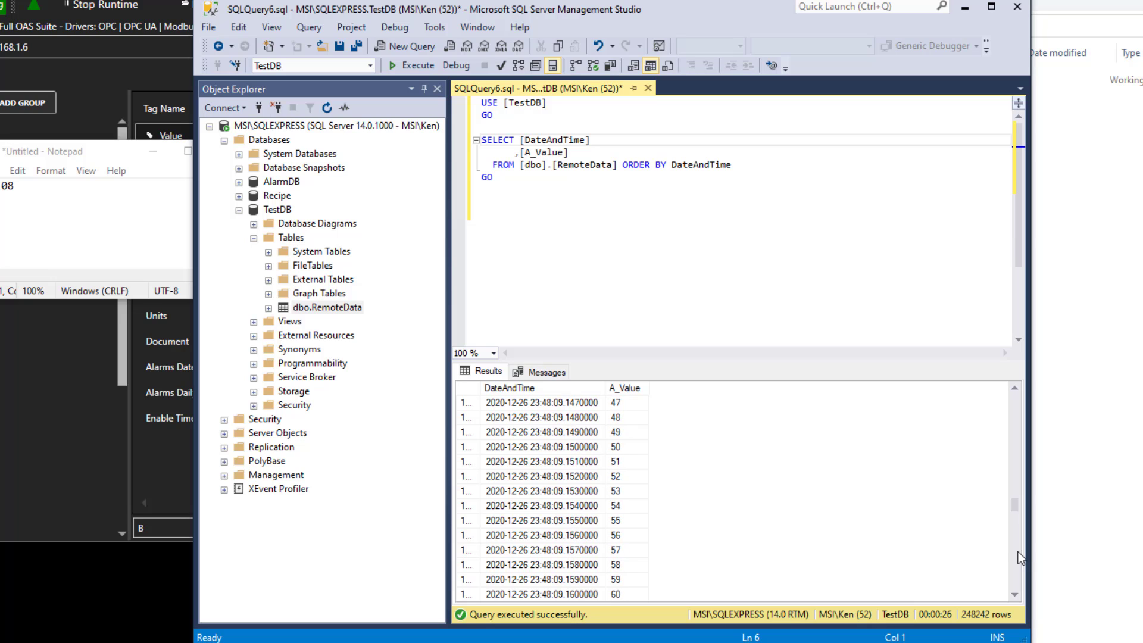
click(554, 462)
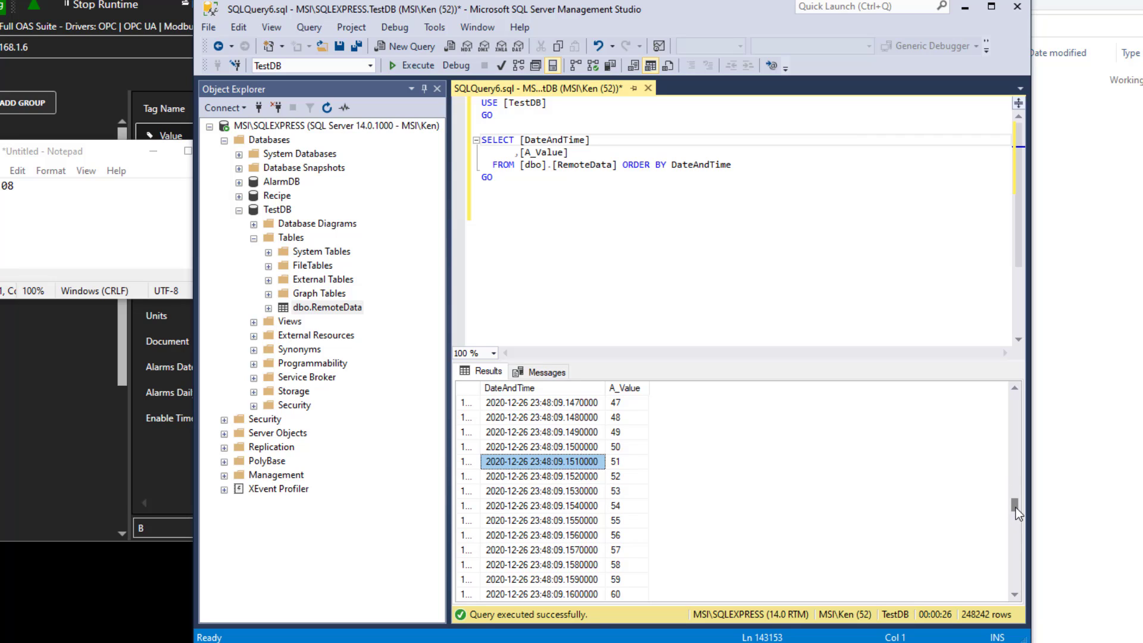
drag(1016, 505, 1010, 584)
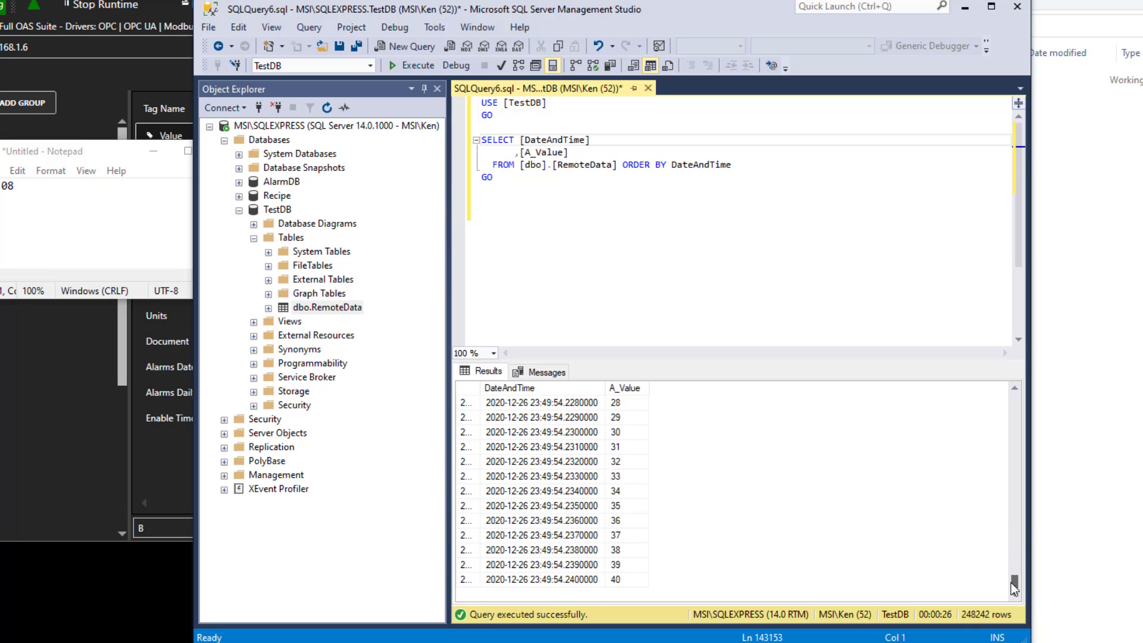